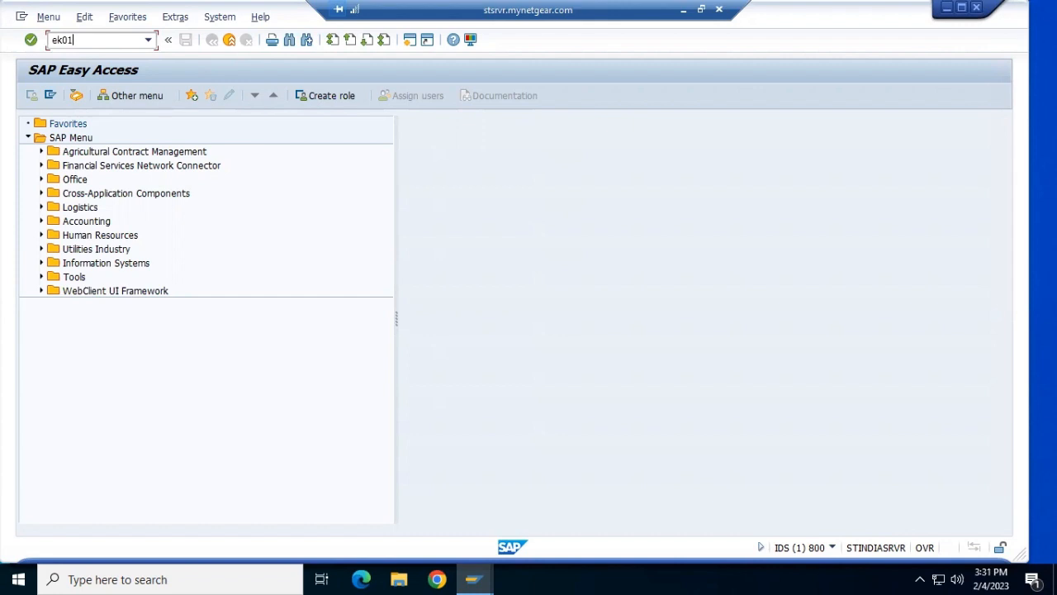
# Open transaction ek01 with ORT1, the chart of accounts for OCPL
pyautogui.press('Return')
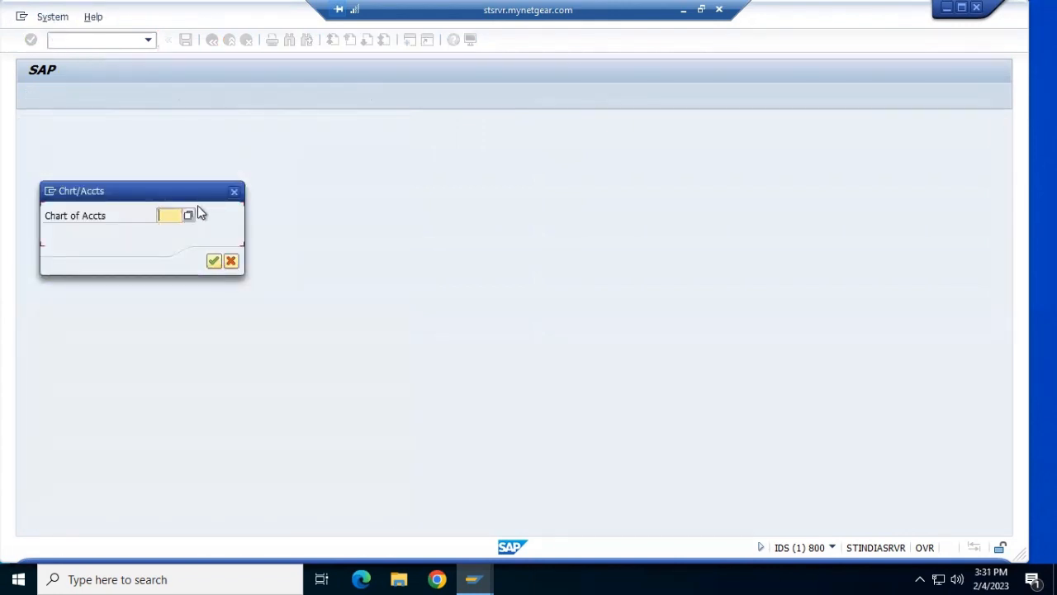
pyautogui.click(188, 217)
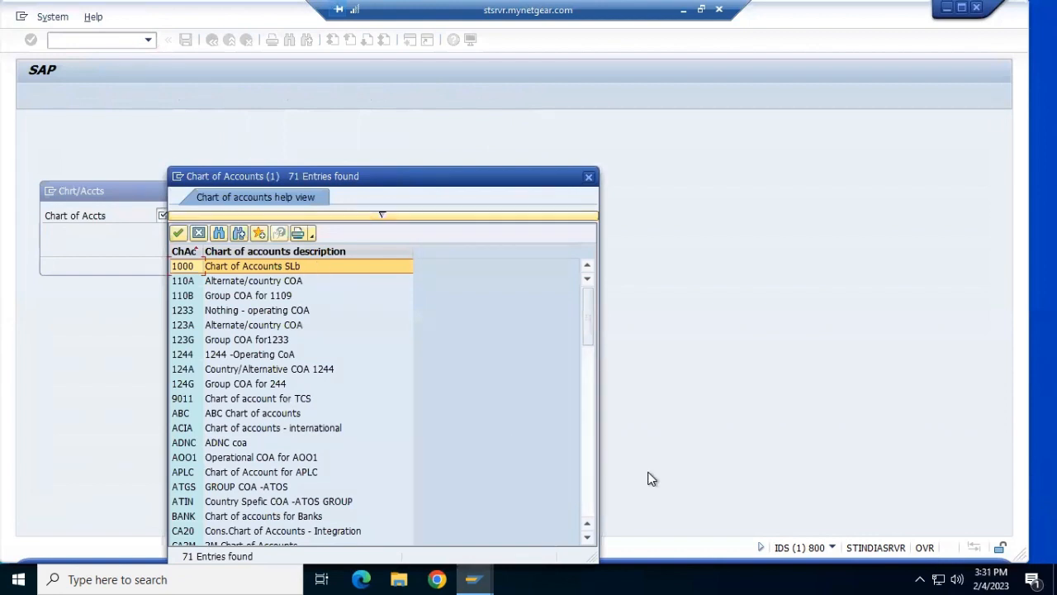
pyautogui.click(588, 483)
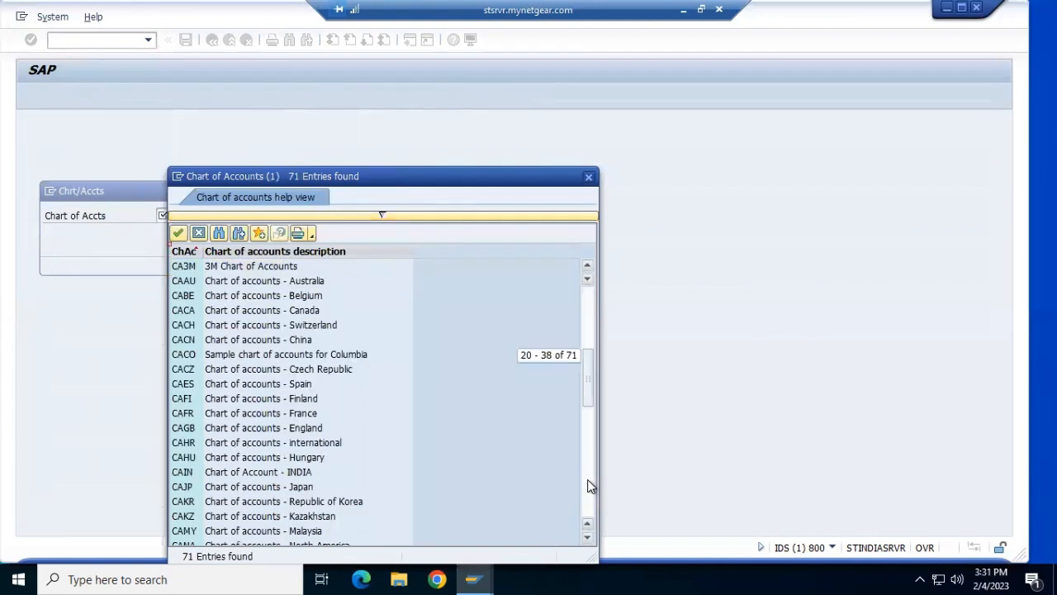
pyautogui.click(589, 486)
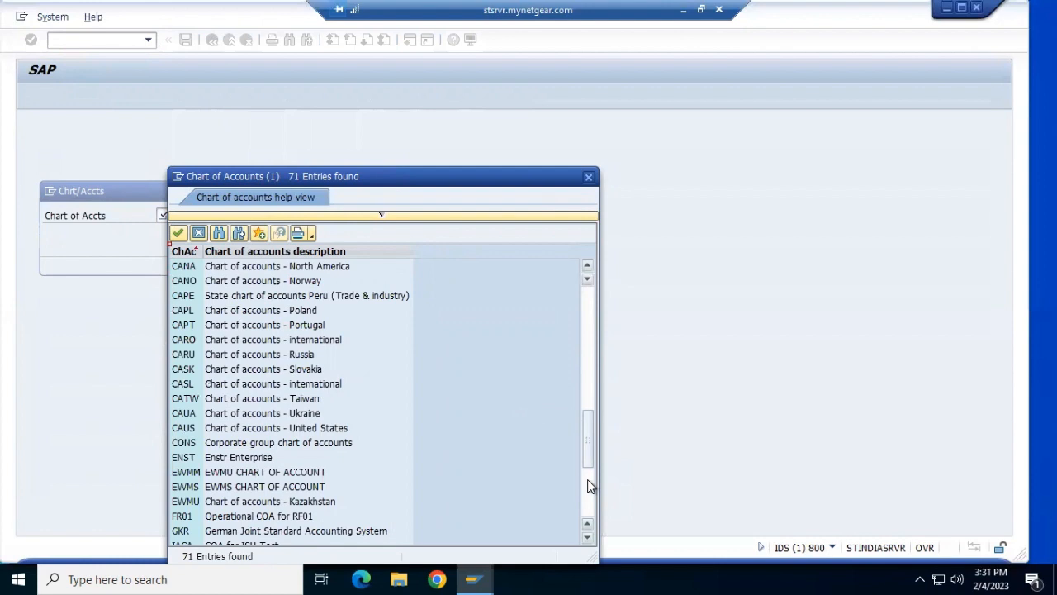
pyautogui.click(587, 482)
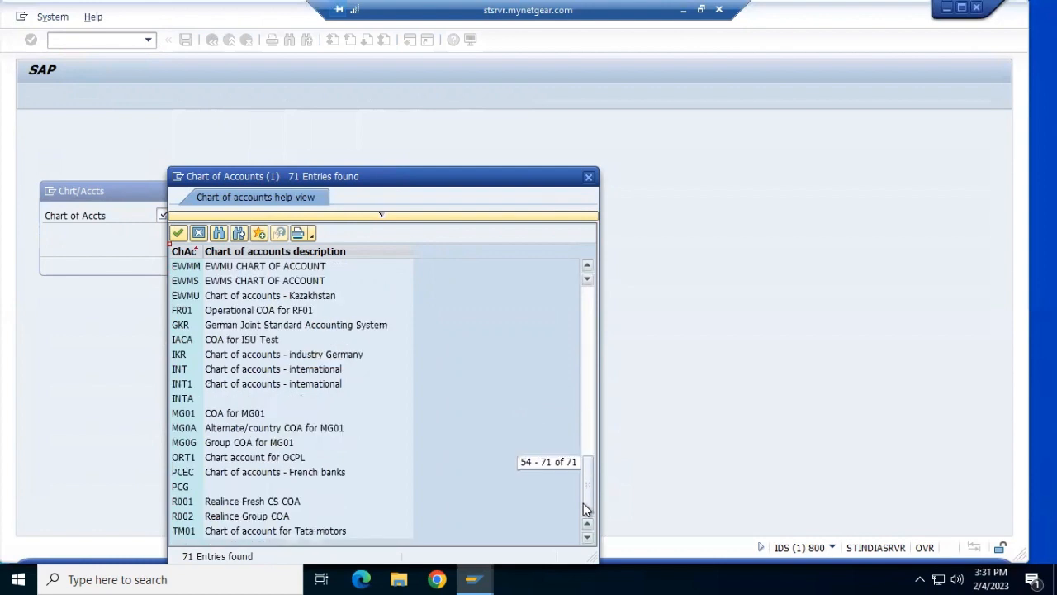
pyautogui.doubleClick(183, 459)
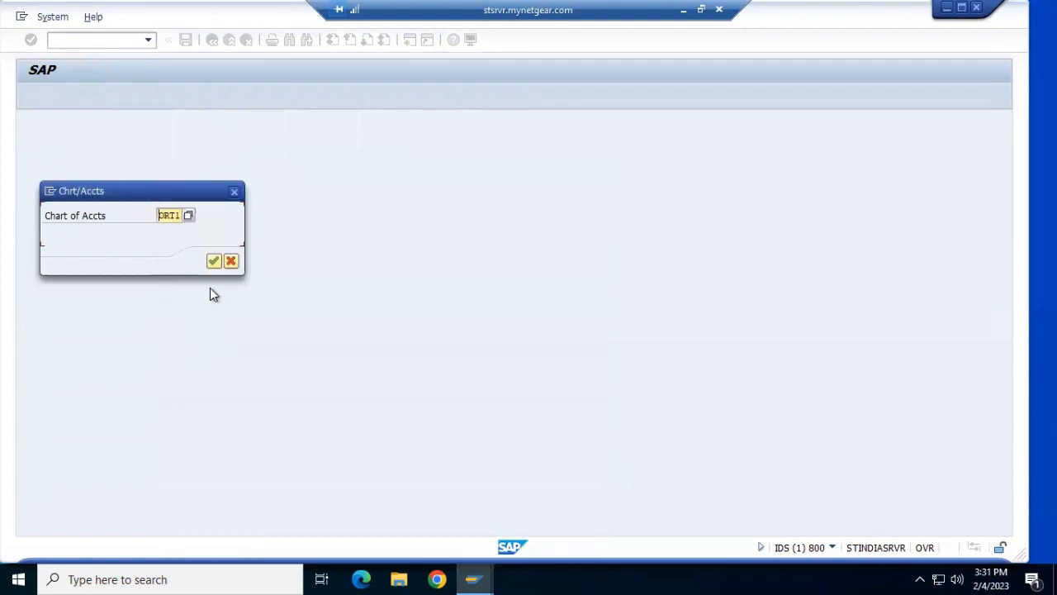
pyautogui.click(213, 261)
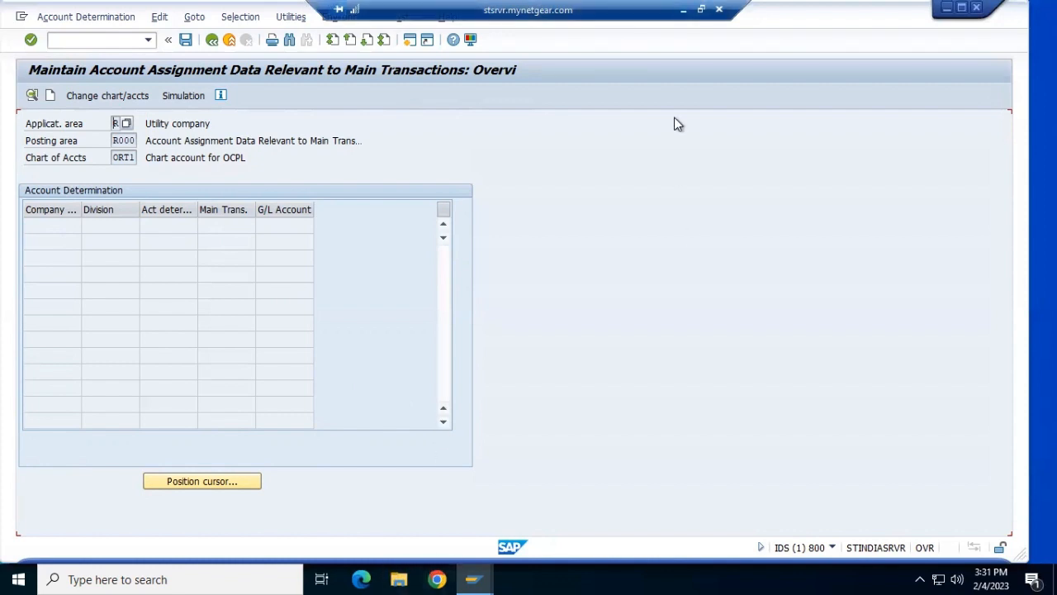
# Switch to the PowerPoint presentation and review the slides on posting periods, GL account creation, and transaction codes and paths
pyautogui.click(684, 10)
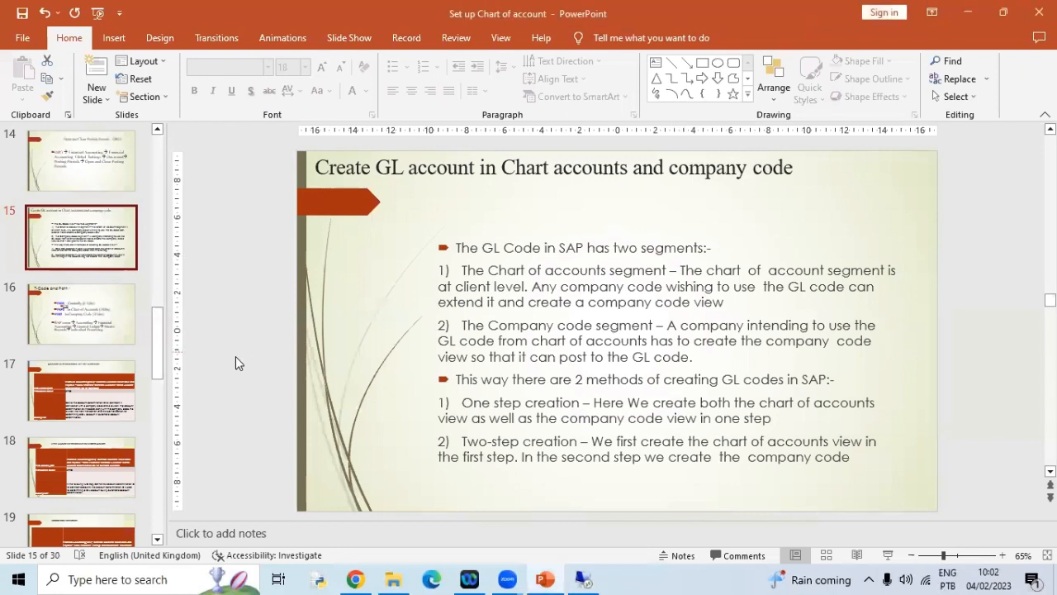
pyautogui.click(78, 184)
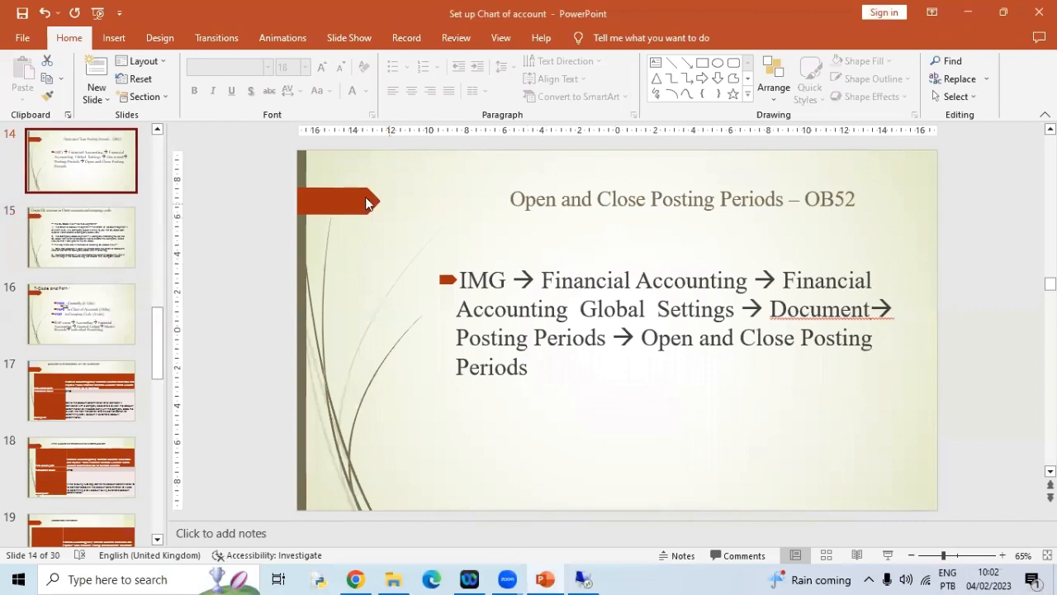
pyautogui.click(83, 235)
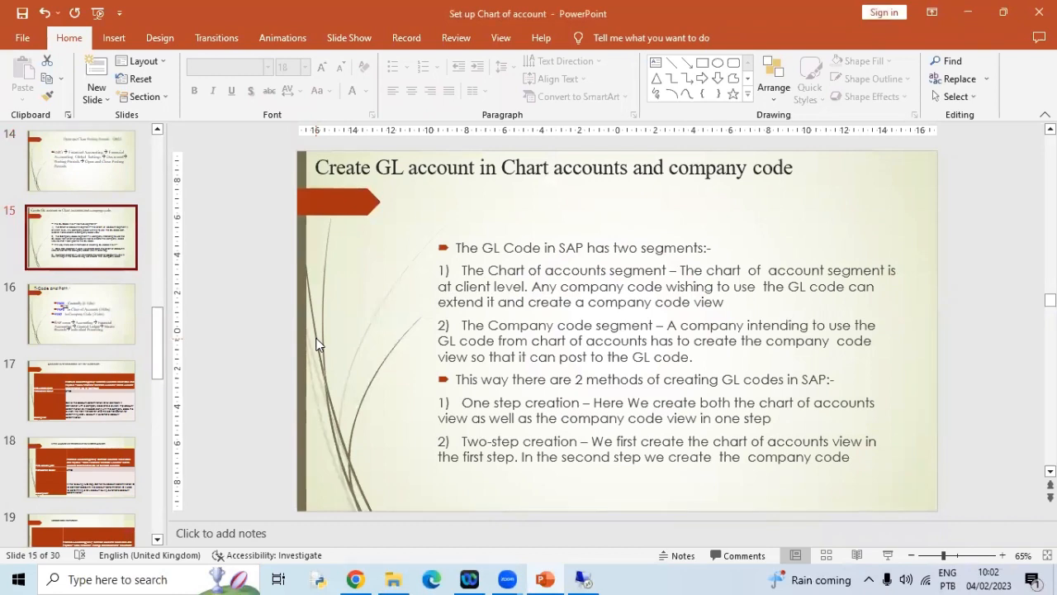
pyautogui.press('Down')
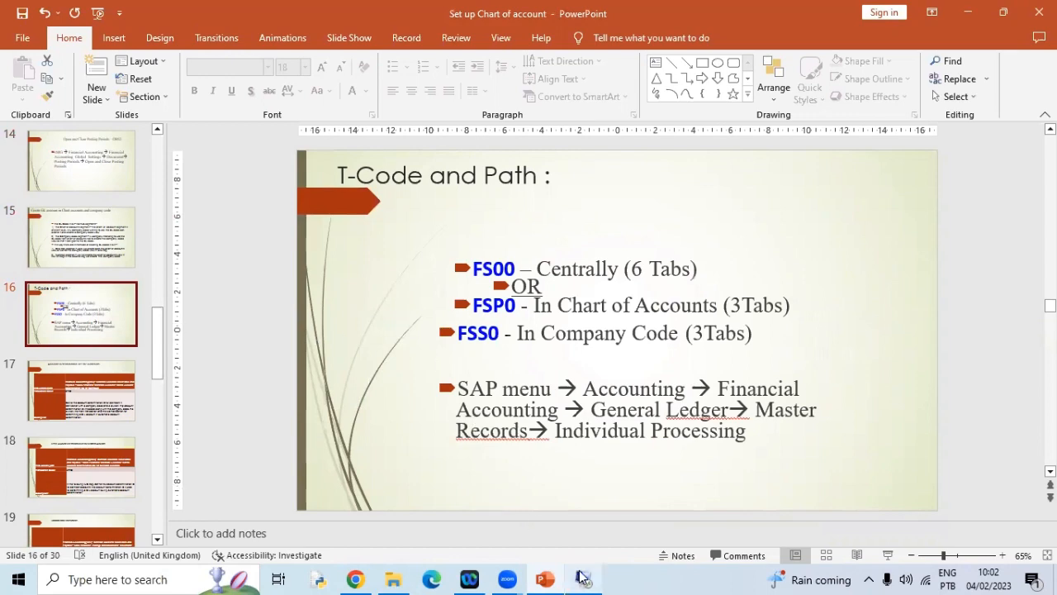
# Return to the SAP session and run transaction /nFS00 to edit G/L accounts centrally
pyautogui.moveTo(582, 578)
pyautogui.click(583, 546)
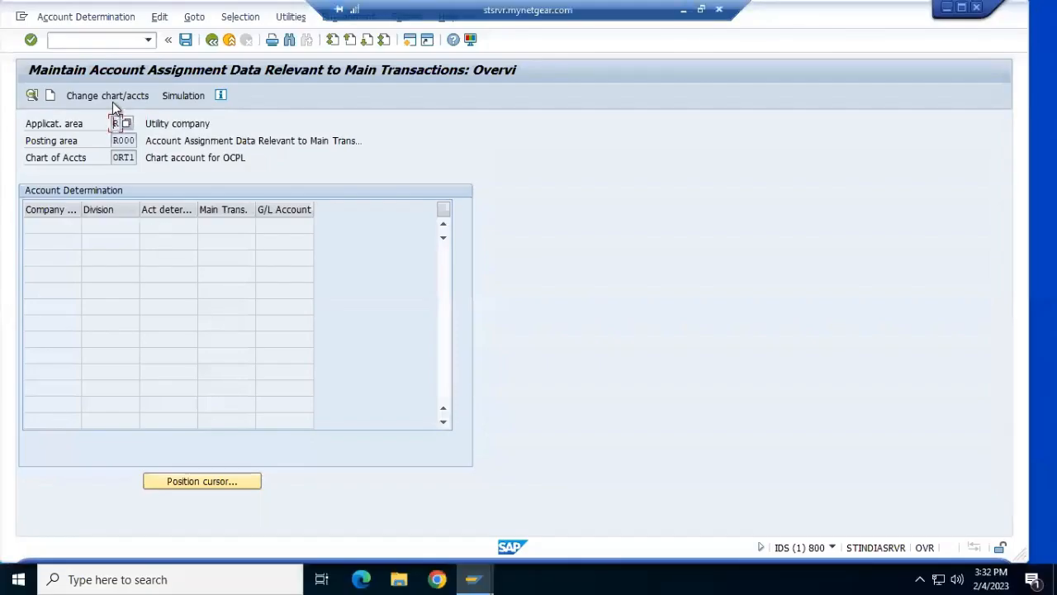
pyautogui.click(87, 41)
pyautogui.click(149, 41)
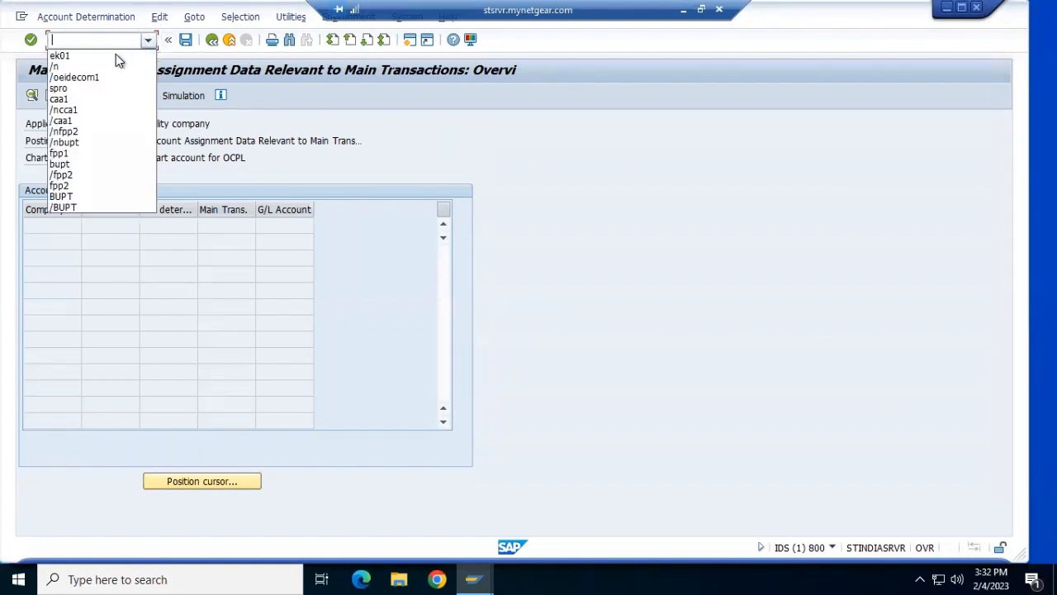
pyautogui.click(115, 111)
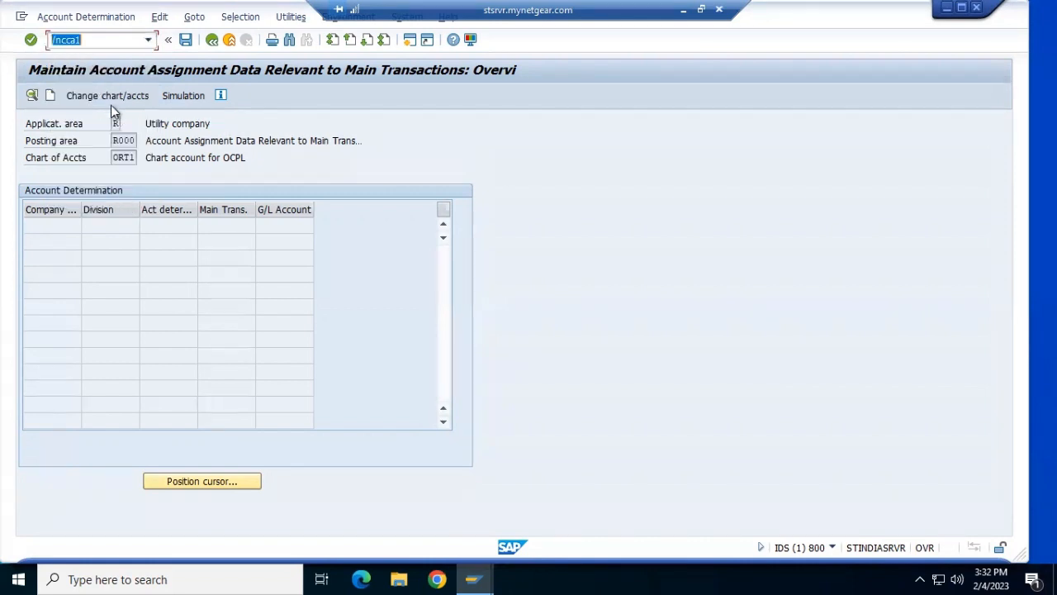
pyautogui.click(94, 39)
pyautogui.press('BackSpace')
pyautogui.press('BackSpace')
pyautogui.press('BackSpace')
pyautogui.press('BackSpace')
pyautogui.write('FS00')
pyautogui.press('Return')
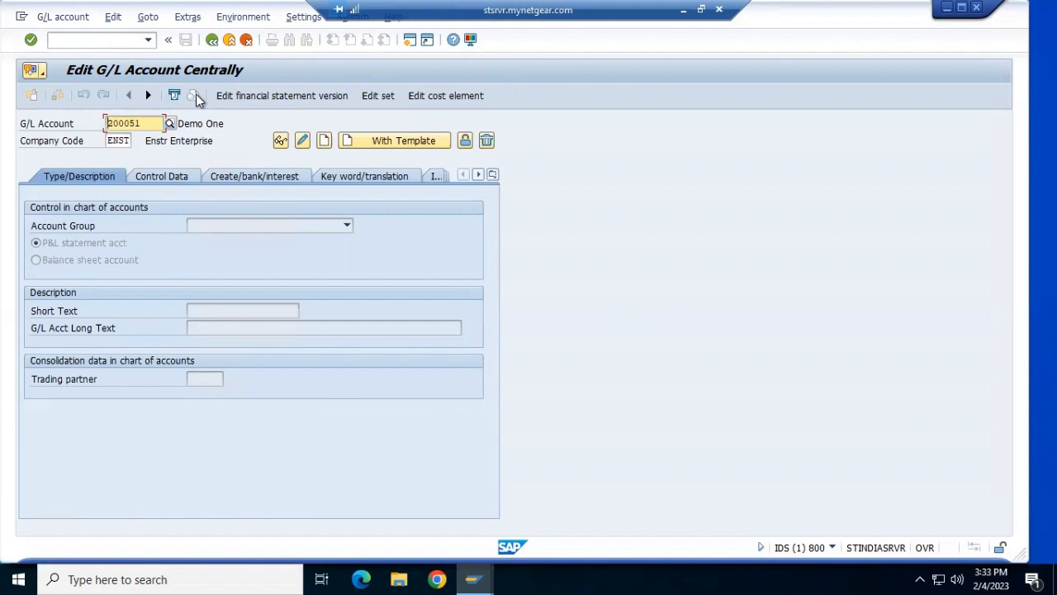
# Try creating the preset G/L account in company code ENST, and replace the G/L account number with 1000
pyautogui.click(324, 142)
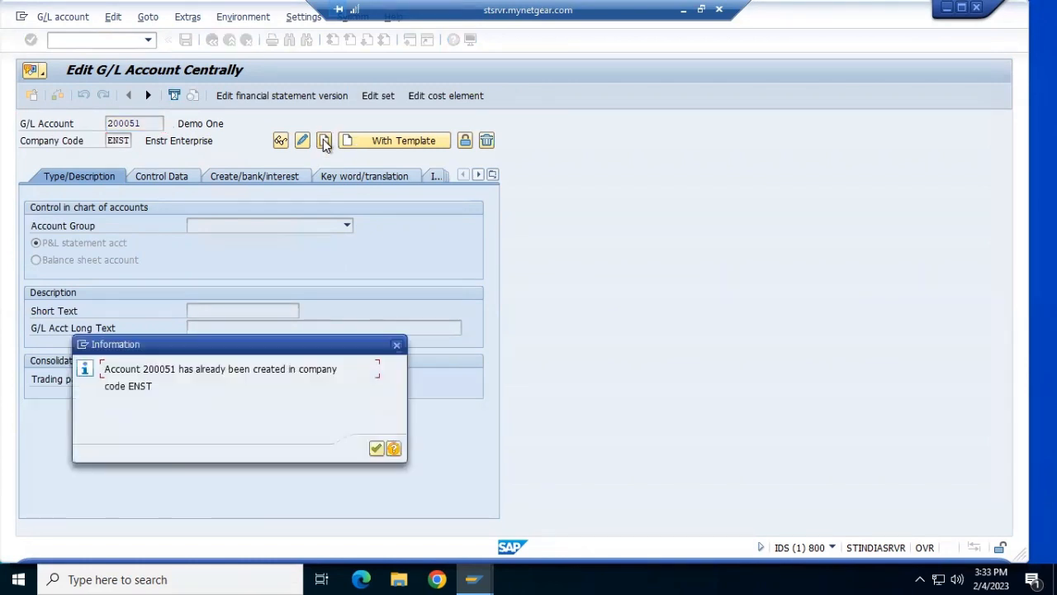
pyautogui.click(397, 345)
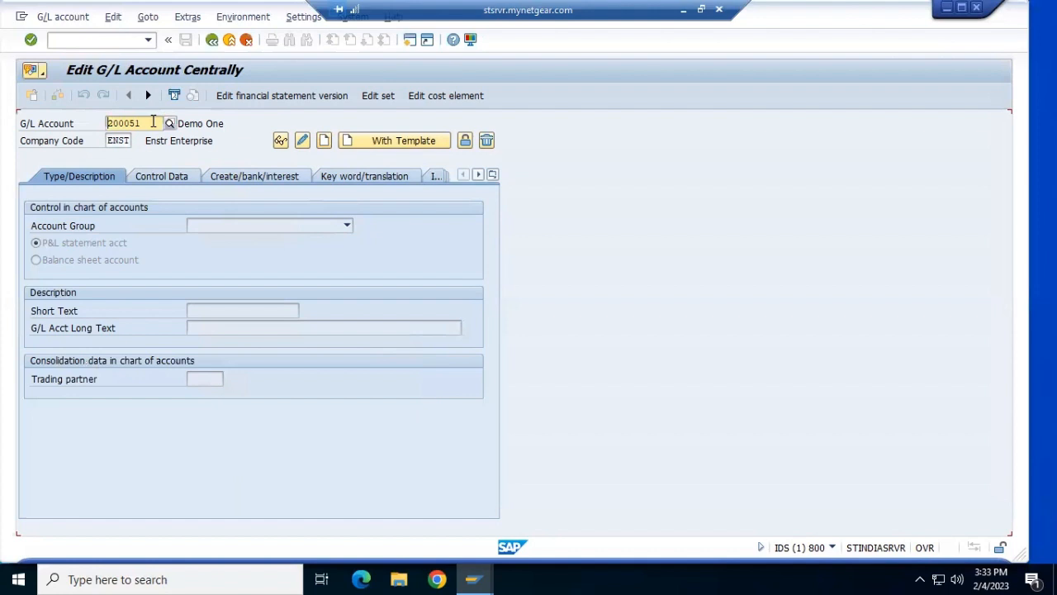
pyautogui.click(153, 123)
pyautogui.press('BackSpace')
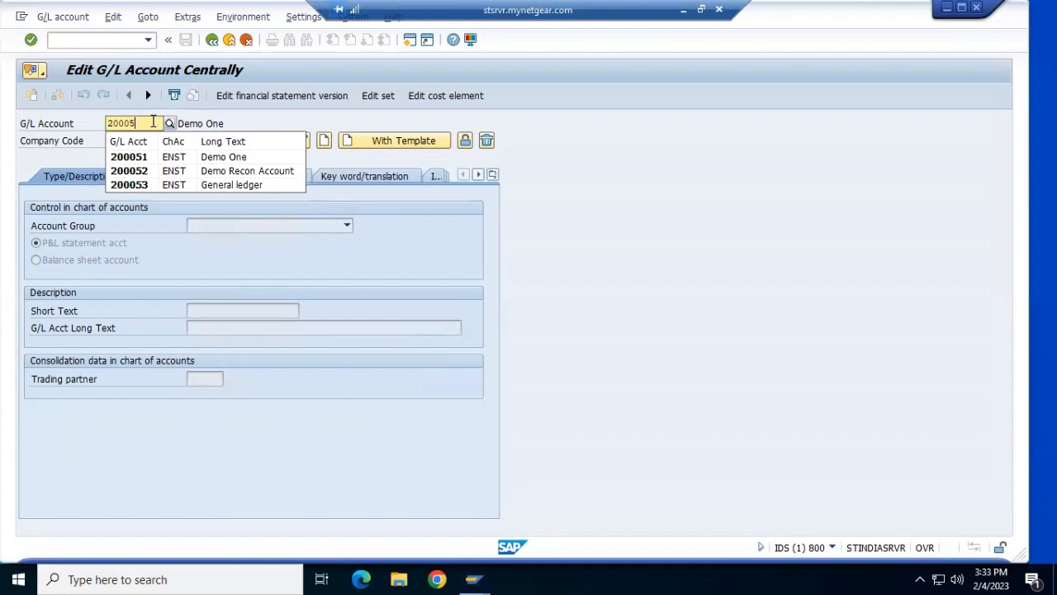
pyautogui.press('BackSpace')
pyautogui.press('BackSpace')
pyautogui.press('BackSpace')
pyautogui.press('BackSpace')
pyautogui.press('BackSpace')
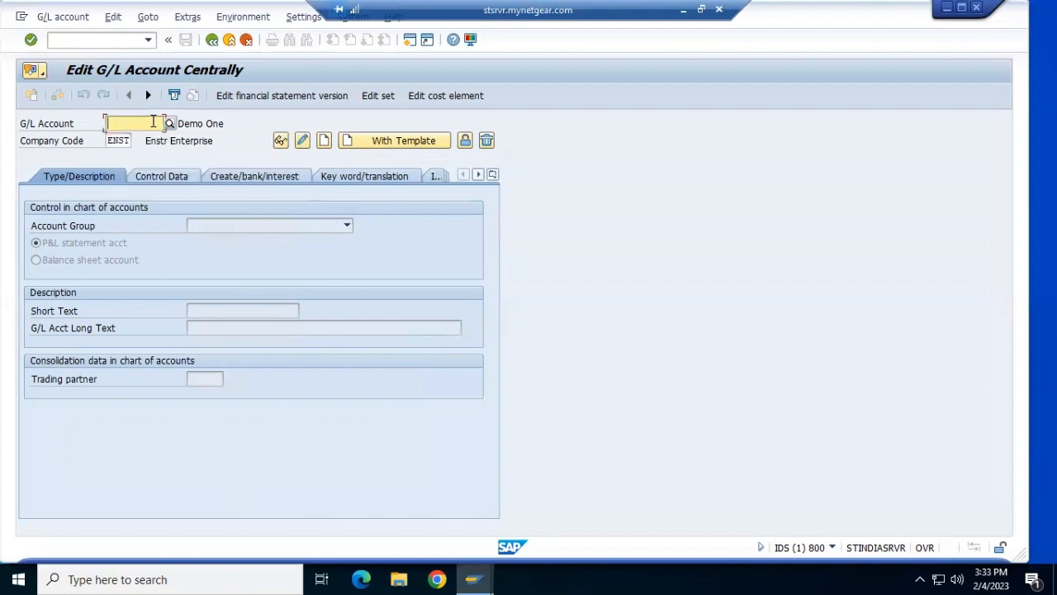
pyautogui.write('1000')
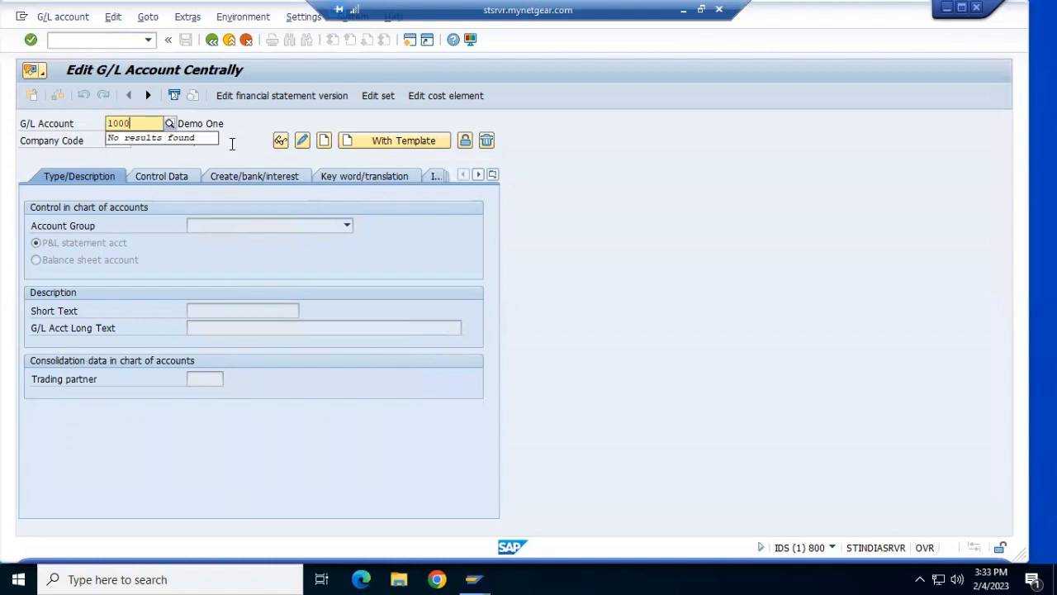
# Set the company code to ORT1 (Oretes consulting service) and start creating the G/L account
pyautogui.click(217, 140)
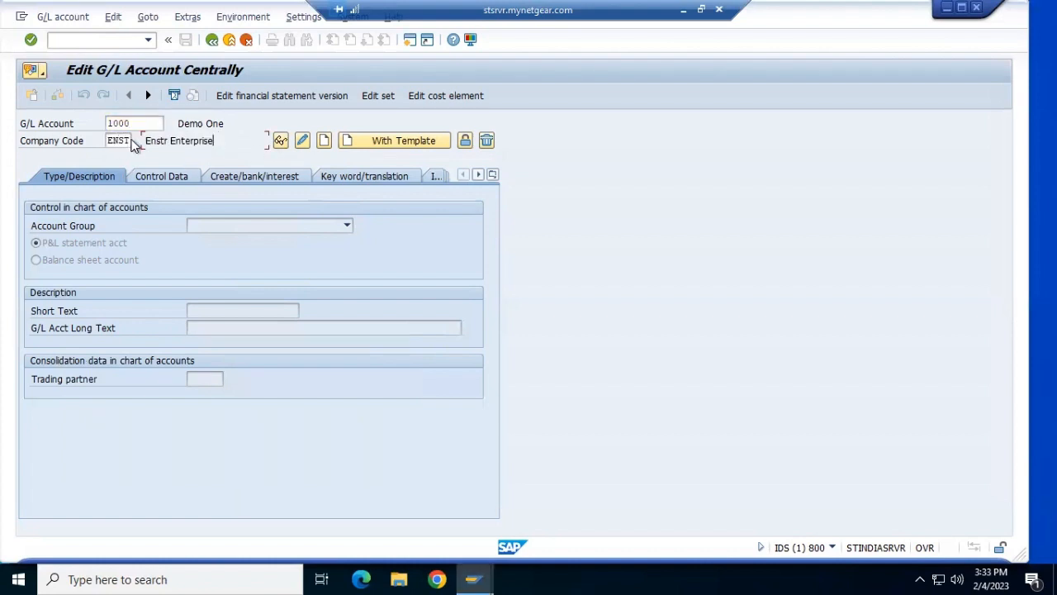
pyautogui.doubleClick(130, 140)
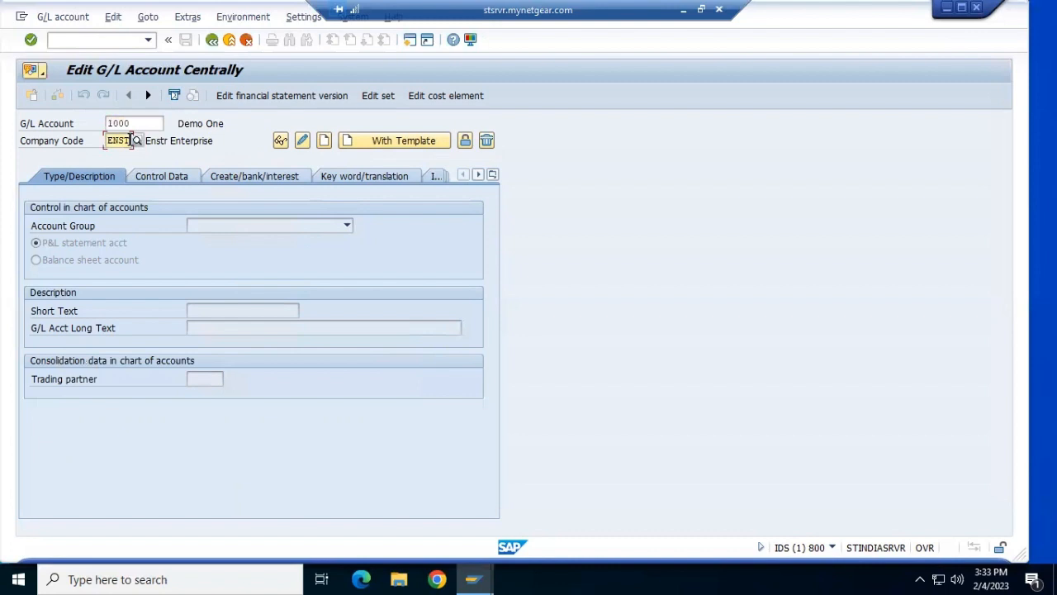
pyautogui.press('BackSpace')
pyautogui.write('OR')
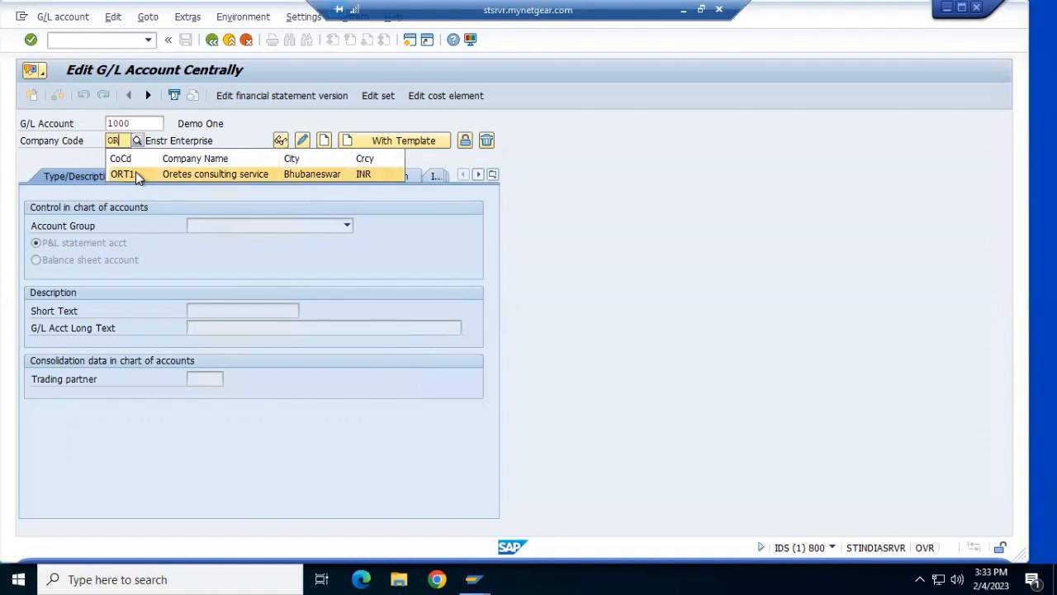
pyautogui.click(138, 175)
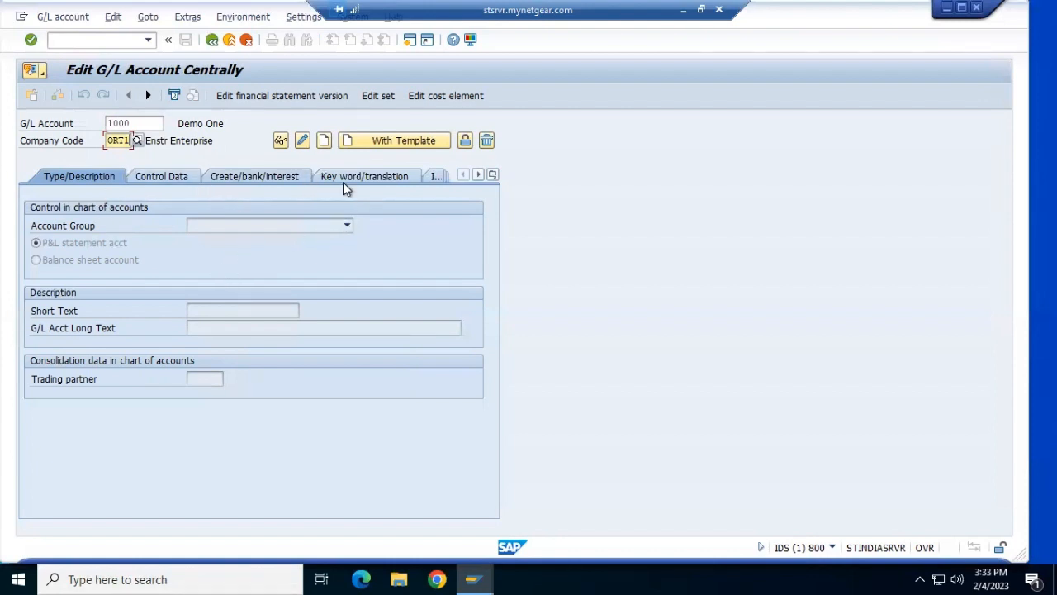
pyautogui.click(323, 141)
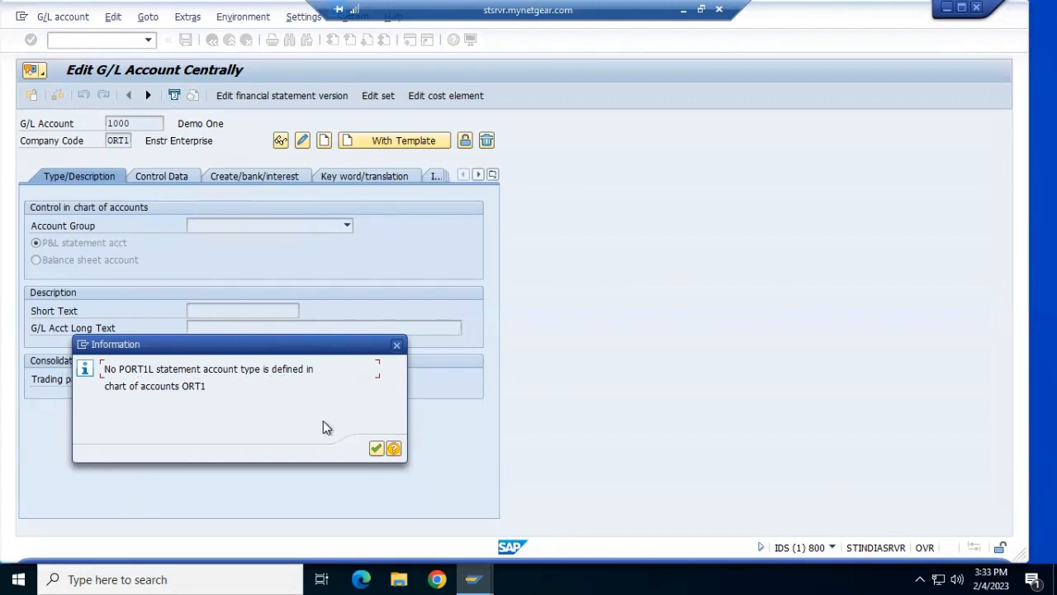
pyautogui.click(376, 449)
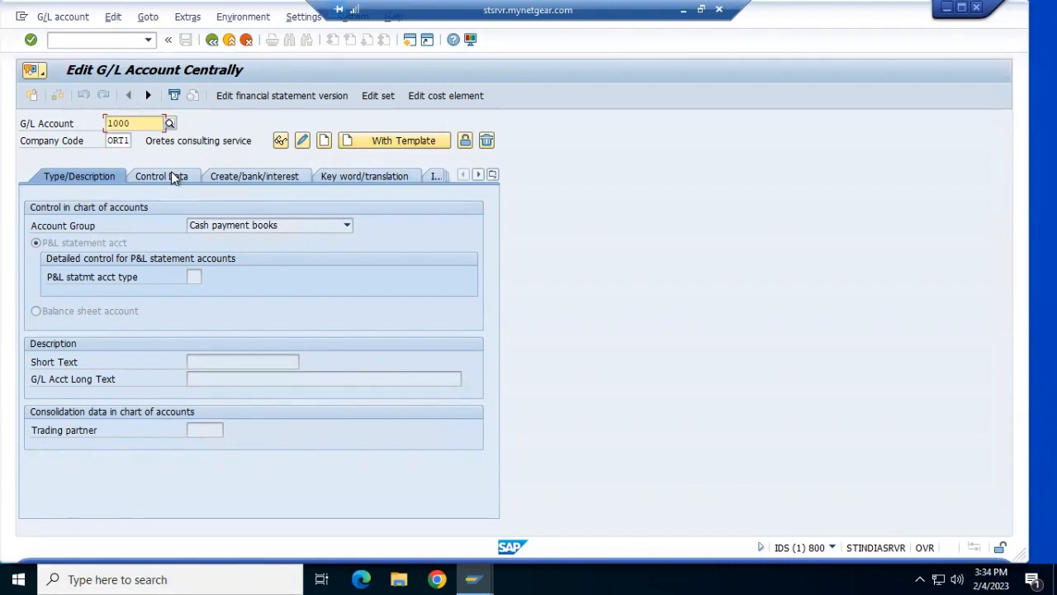
# Select Cash payment books as the account group for G/L account 1000
pyautogui.click(348, 225)
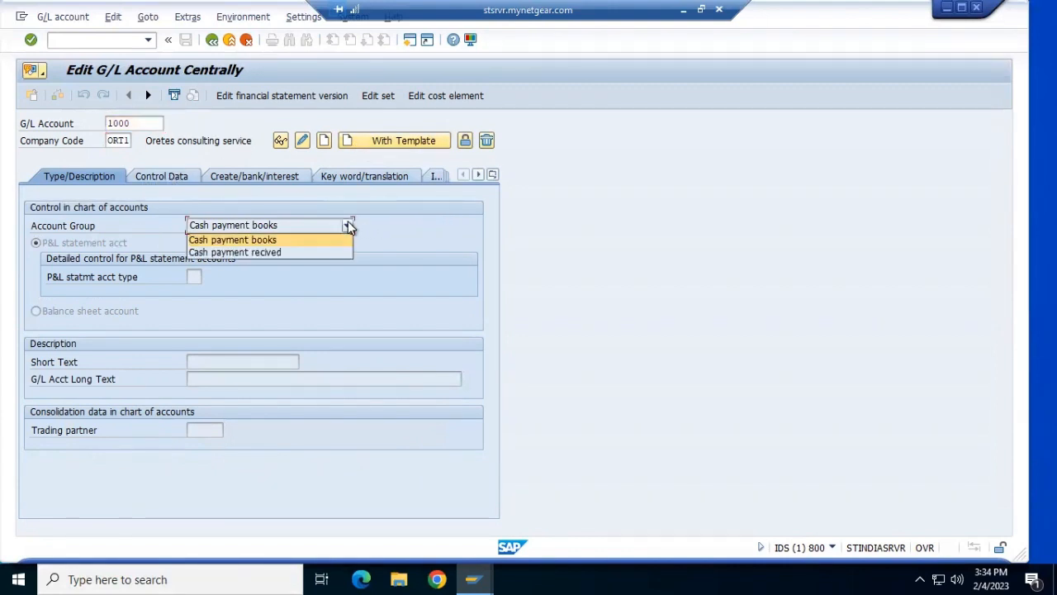
pyautogui.click(348, 225)
pyautogui.click(348, 226)
pyautogui.click(348, 225)
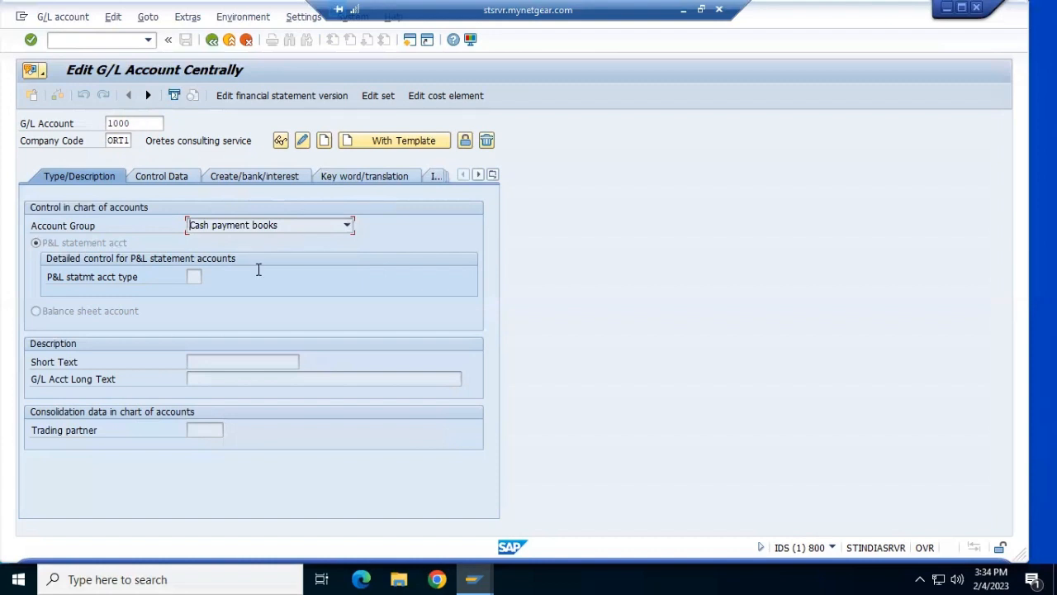
pyautogui.click(348, 226)
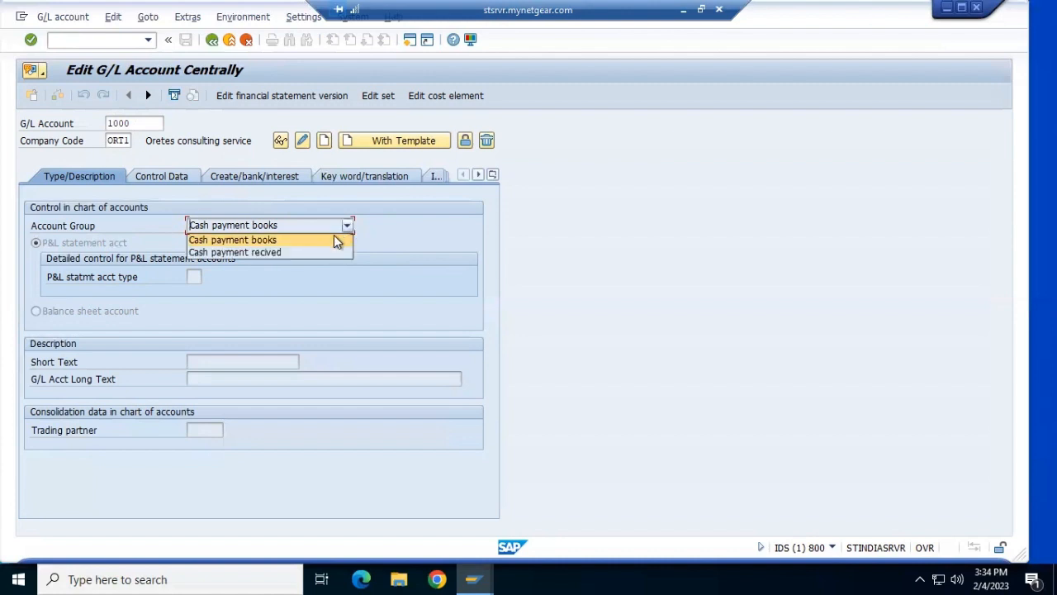
pyautogui.click(336, 239)
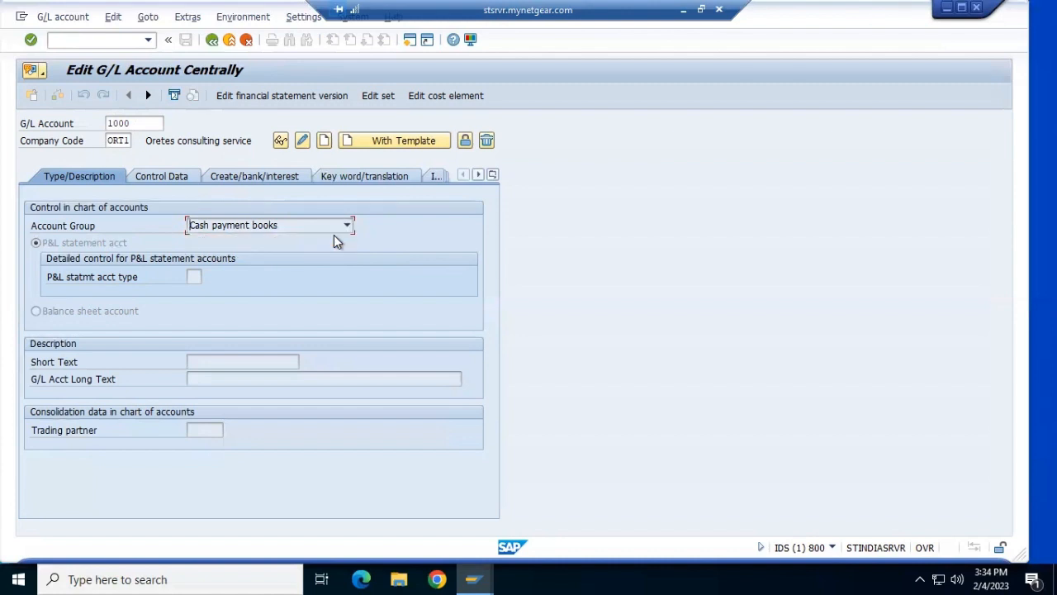
# Review the control data, create/bank/interest and key word/translation settings of G/L account 1000
pyautogui.click(160, 177)
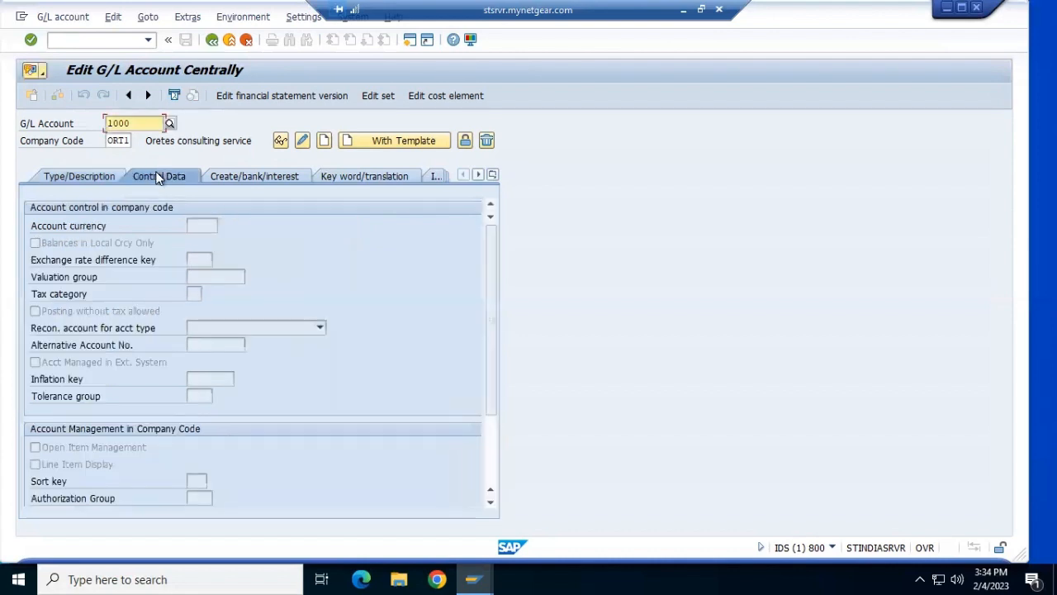
pyautogui.click(251, 177)
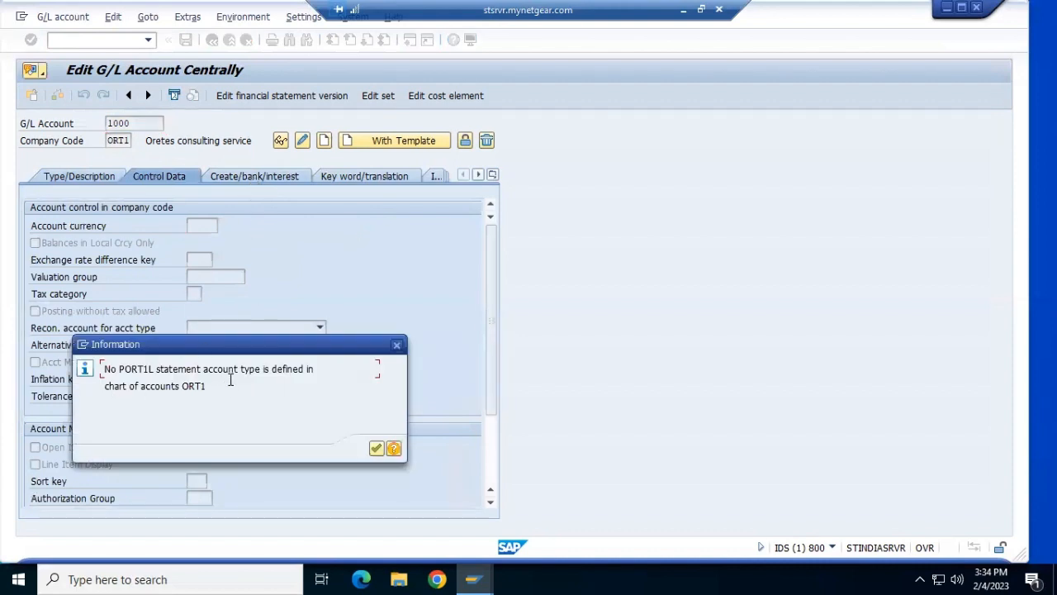
pyautogui.click(373, 450)
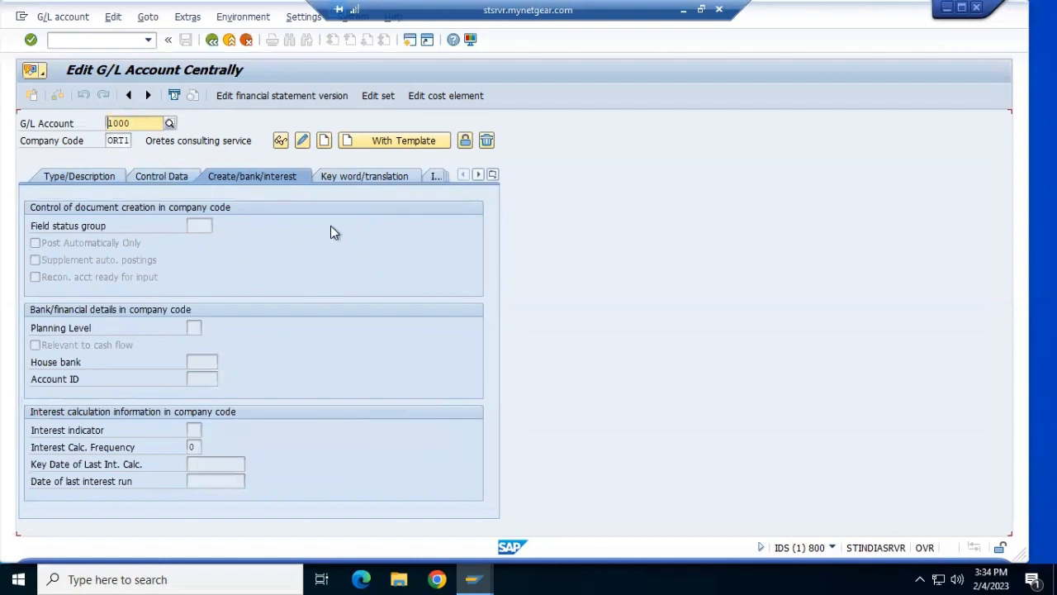
pyautogui.click(367, 175)
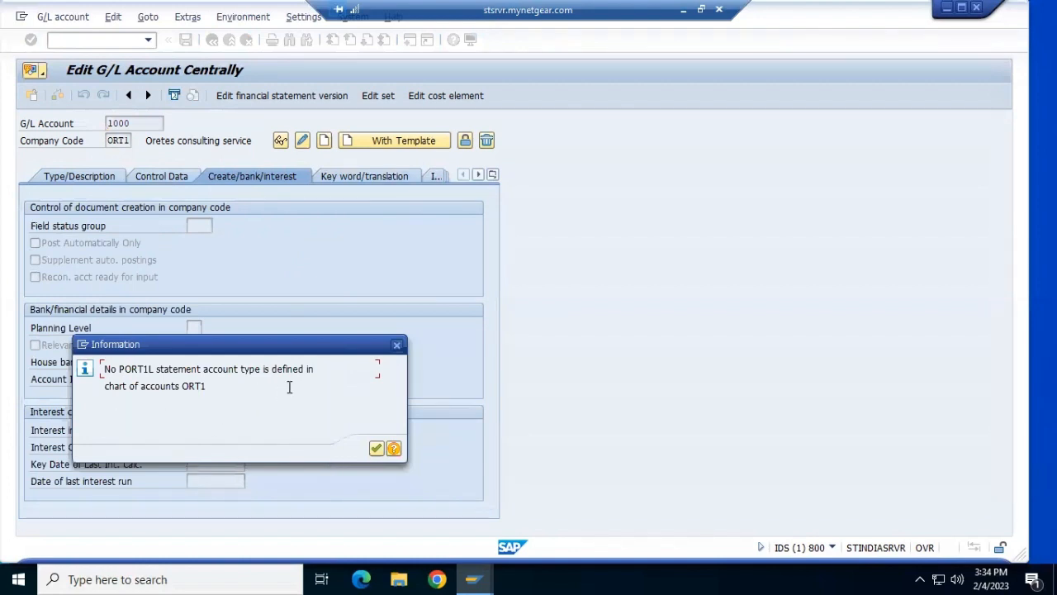
pyautogui.click(376, 448)
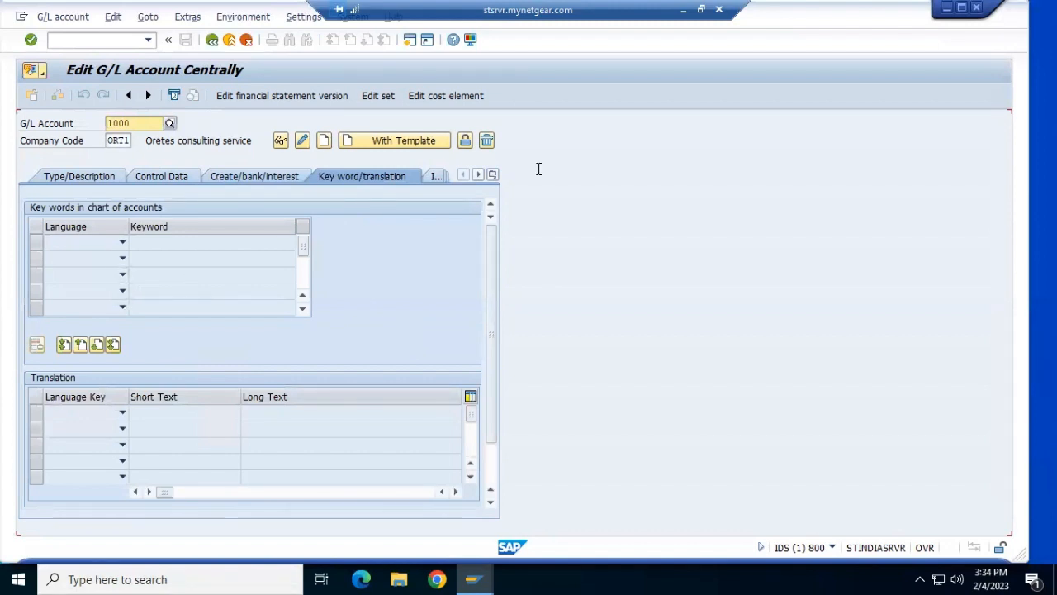
# Review the chart of accounts information and the company code information of G/L account 1000
pyautogui.click(435, 177)
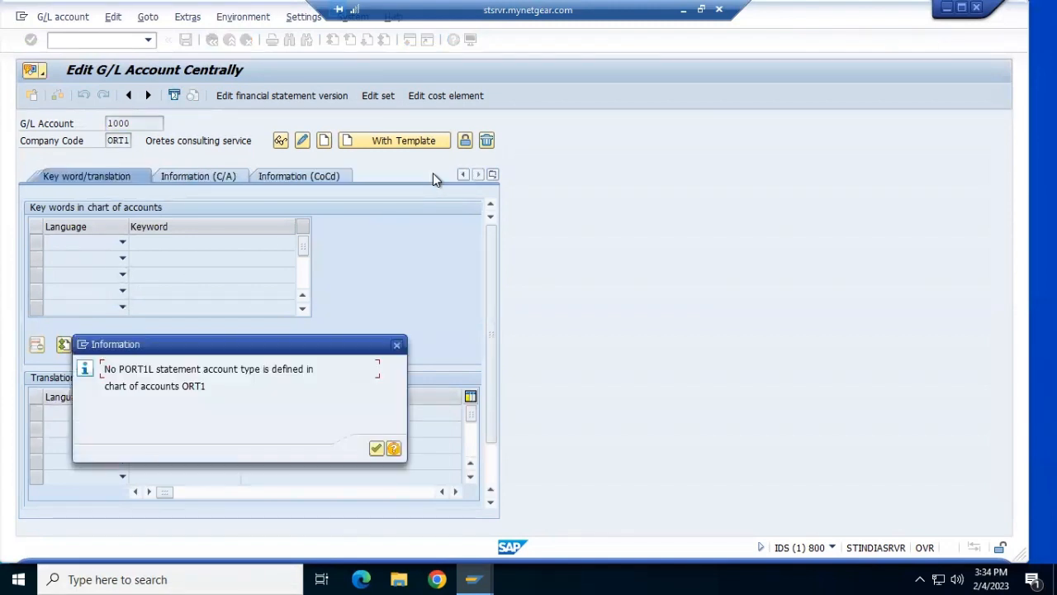
pyautogui.click(376, 447)
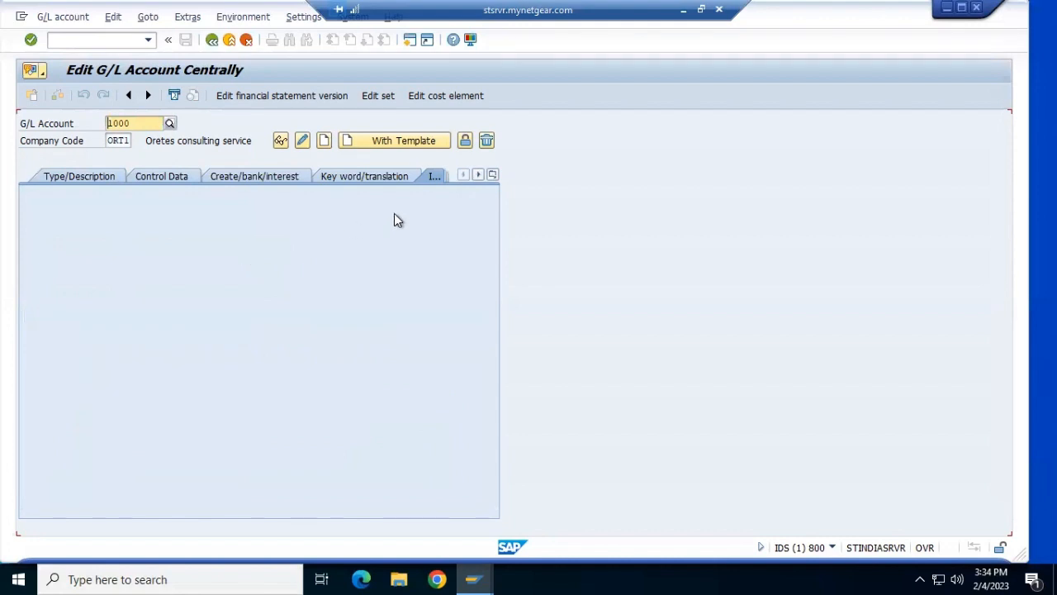
pyautogui.click(434, 176)
pyautogui.click(279, 177)
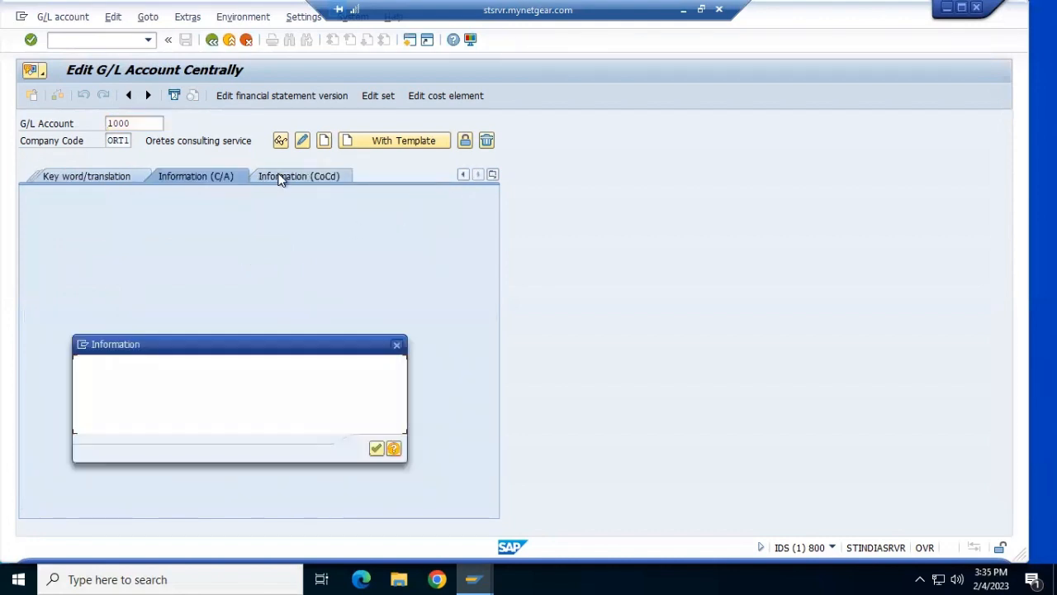
pyautogui.click(374, 450)
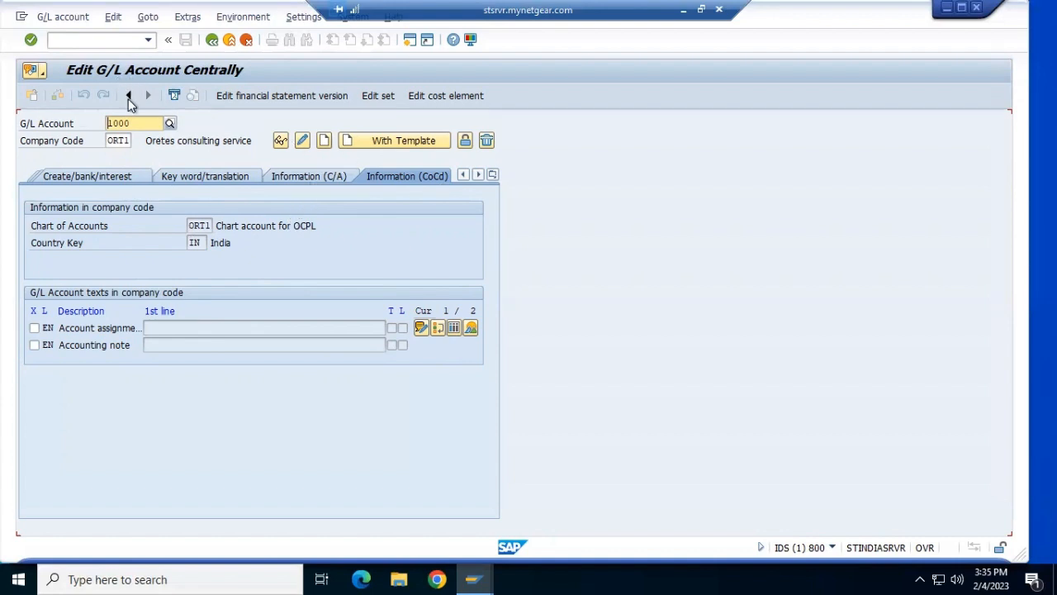
# Try to display G/L account 1000 in company code ORT1, and return to the SAP Easy Access screen
pyautogui.click(279, 144)
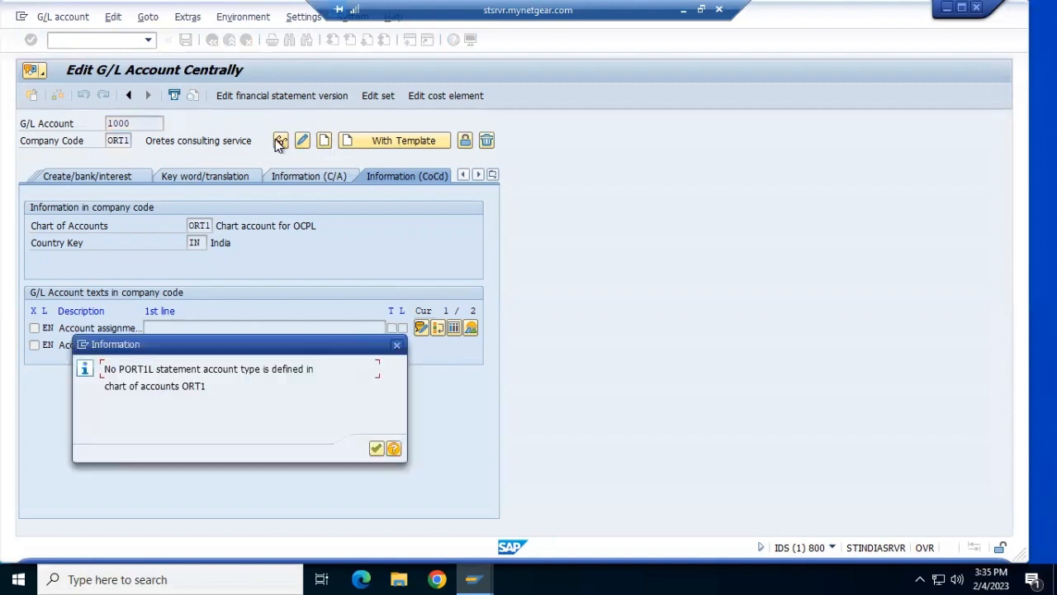
pyautogui.click(376, 449)
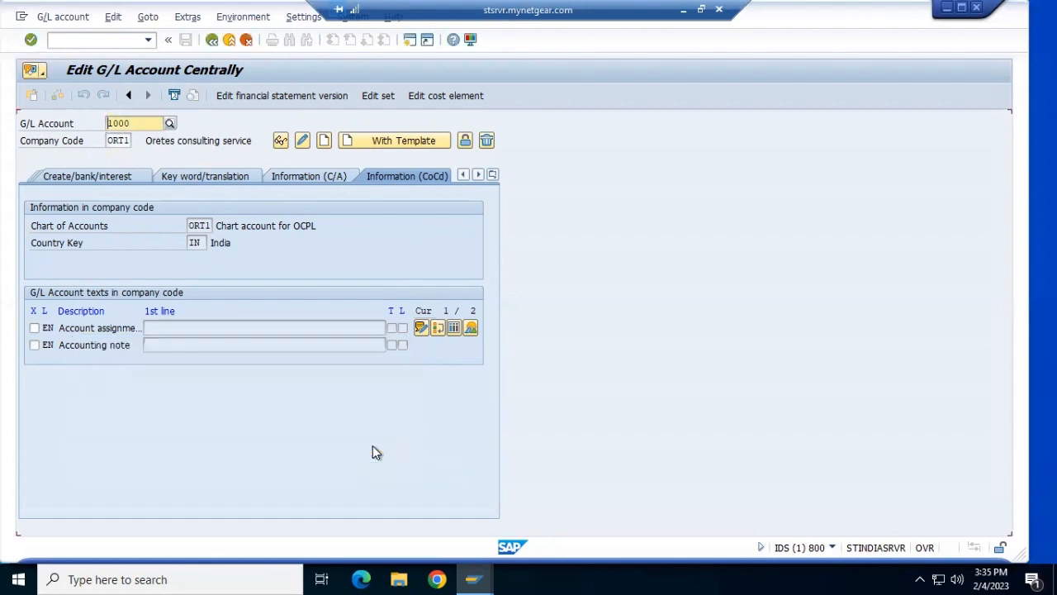
pyautogui.click(211, 41)
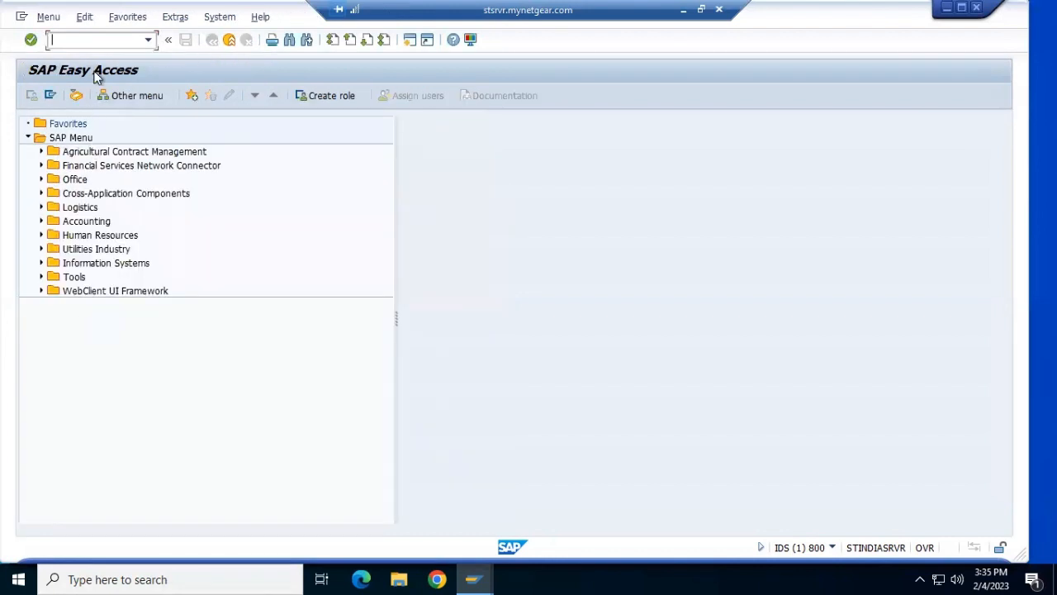
# Open transaction FS01 and try to confirm G/L account 1000 for company code ORT1
pyautogui.write('fs01')
pyautogui.press('Return')
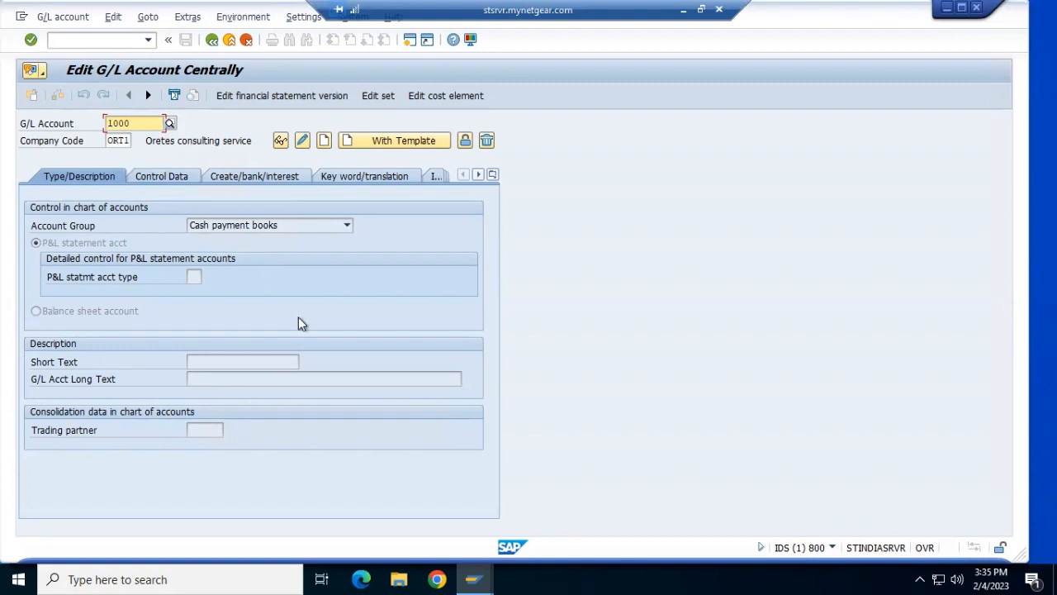
pyautogui.press('Return')
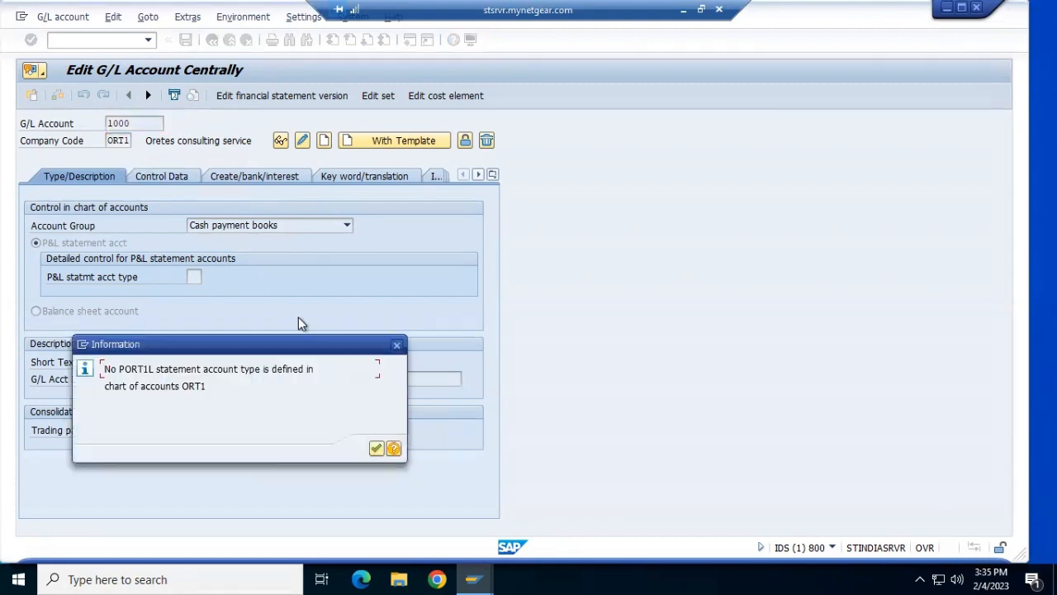
pyautogui.click(375, 448)
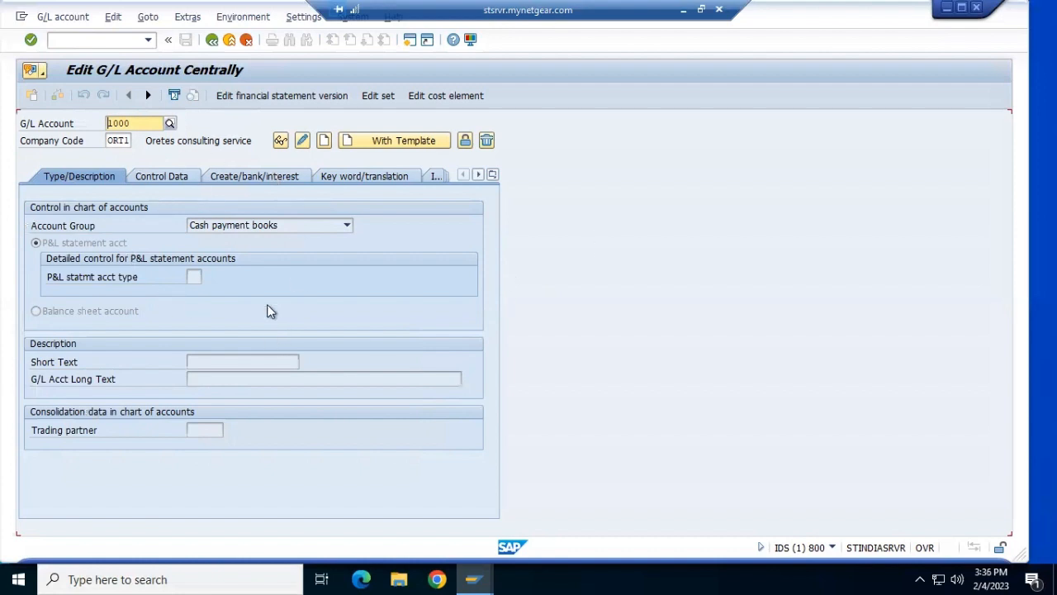
pyautogui.click(369, 97)
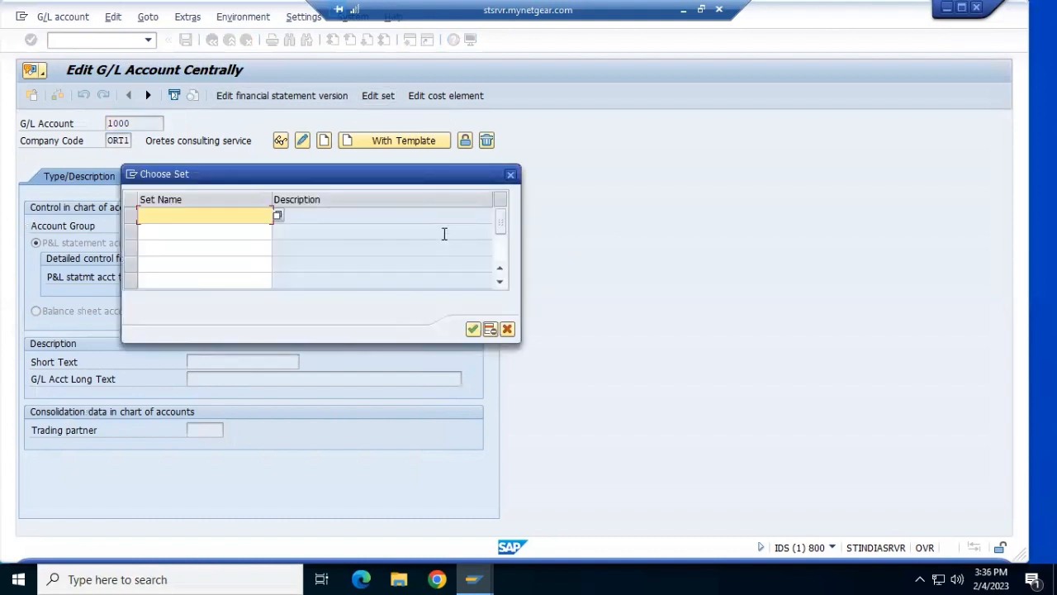
pyautogui.click(511, 175)
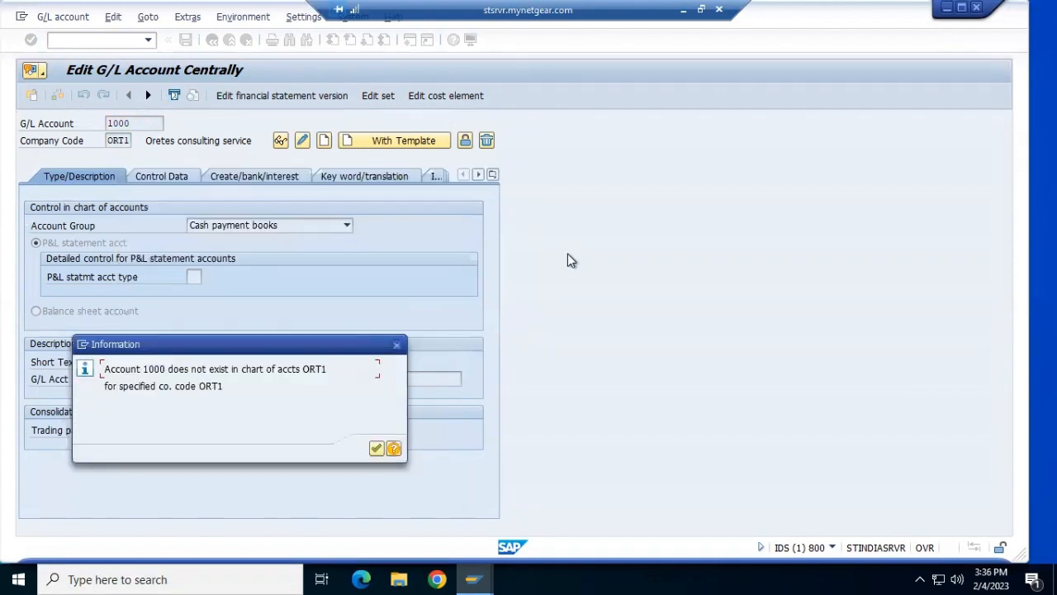
pyautogui.click(376, 447)
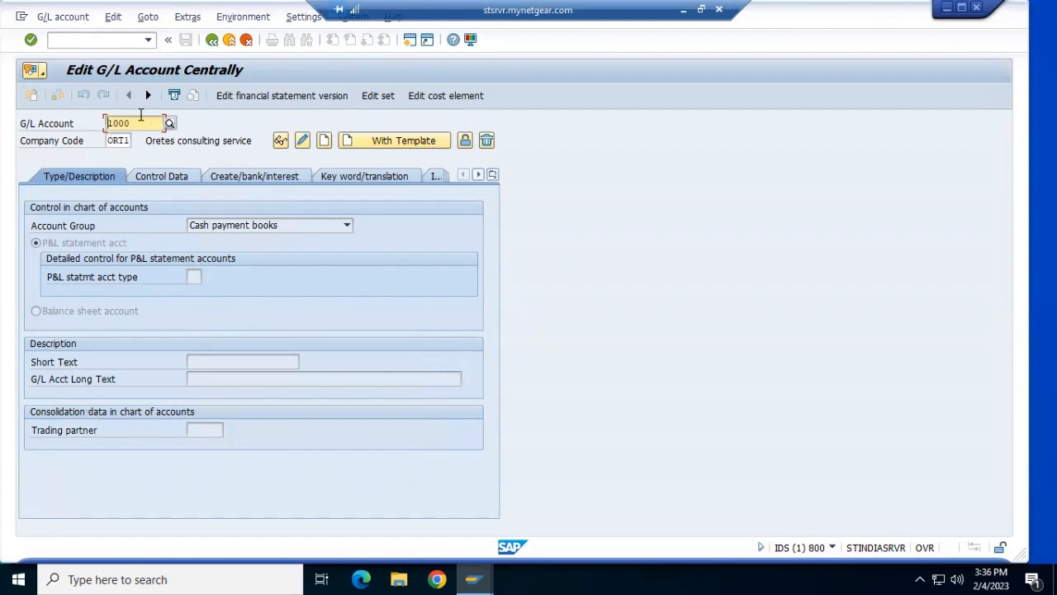
# Change the G/L account number to 1001 and try to create it in company code ORT1
pyautogui.click(142, 124)
pyautogui.press('BackSpace')
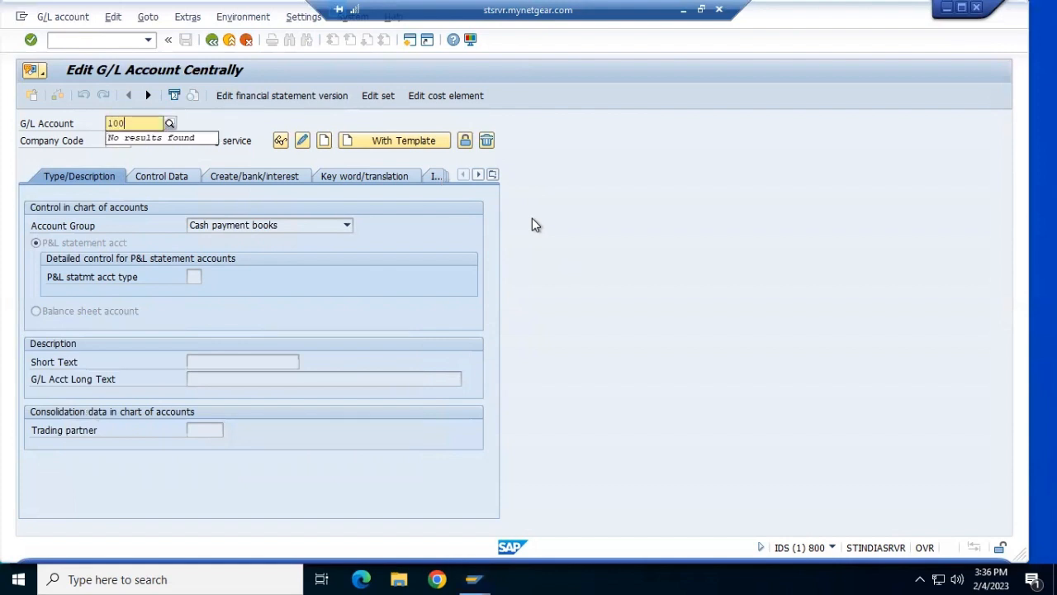
pyautogui.write('1')
pyautogui.press('Return')
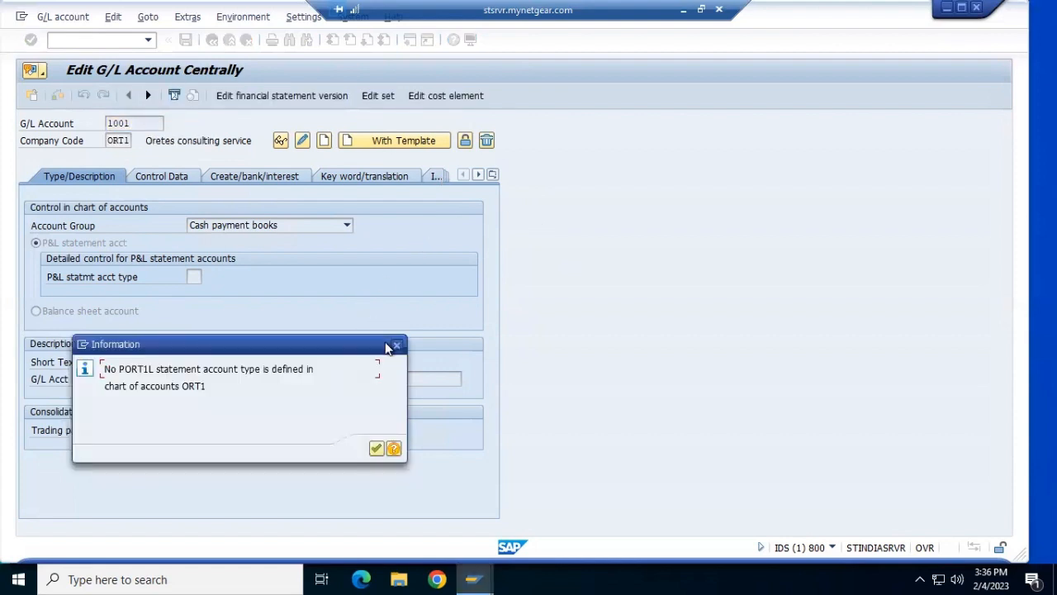
pyautogui.click(398, 345)
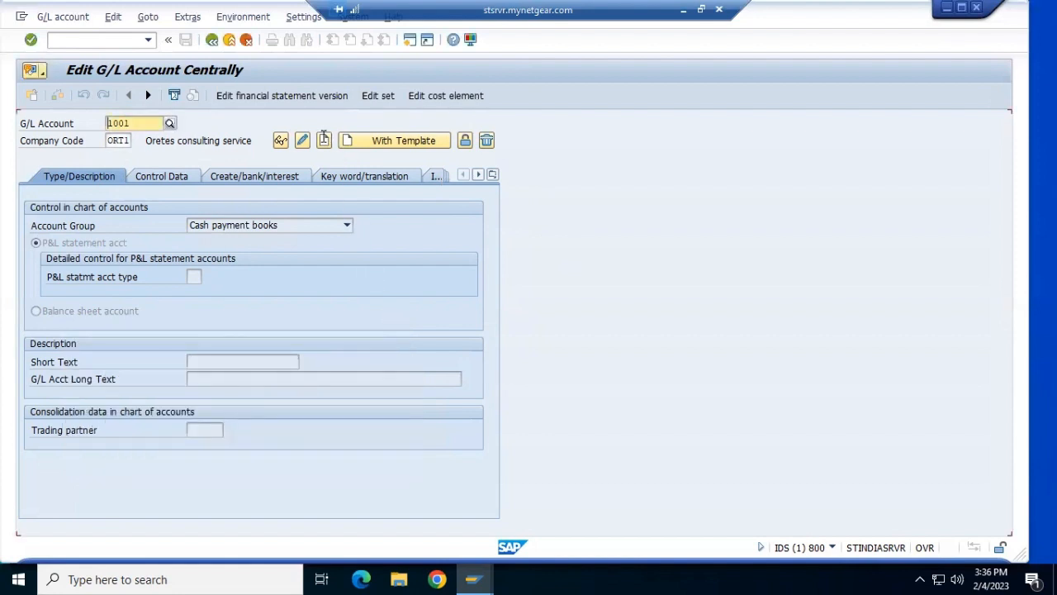
pyautogui.click(324, 142)
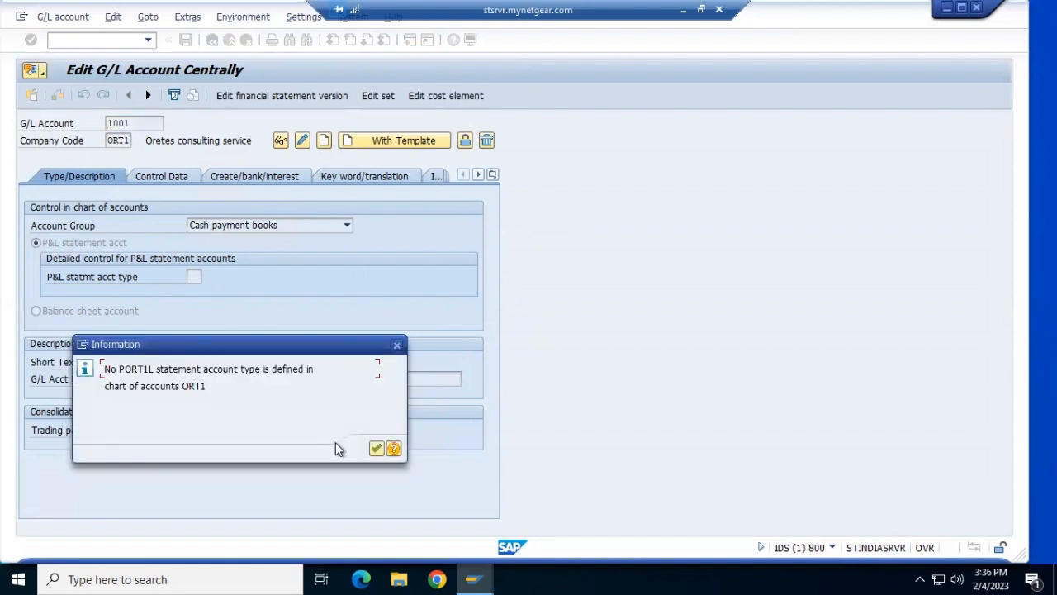
pyautogui.click(376, 450)
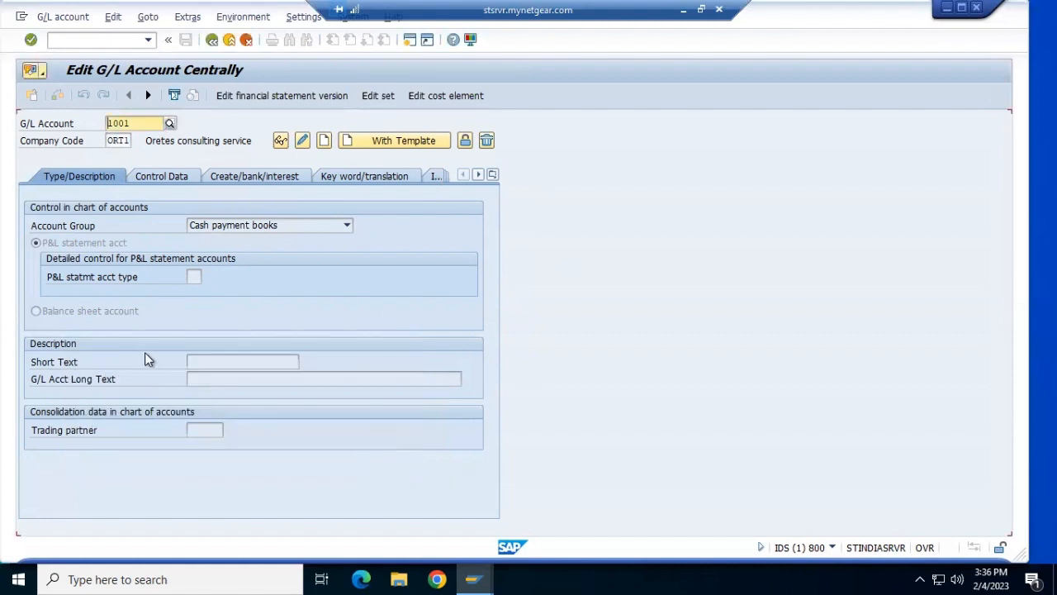
# Try to create G/L account 1001 with a template, and try to advance to its next group of settings
pyautogui.click(356, 145)
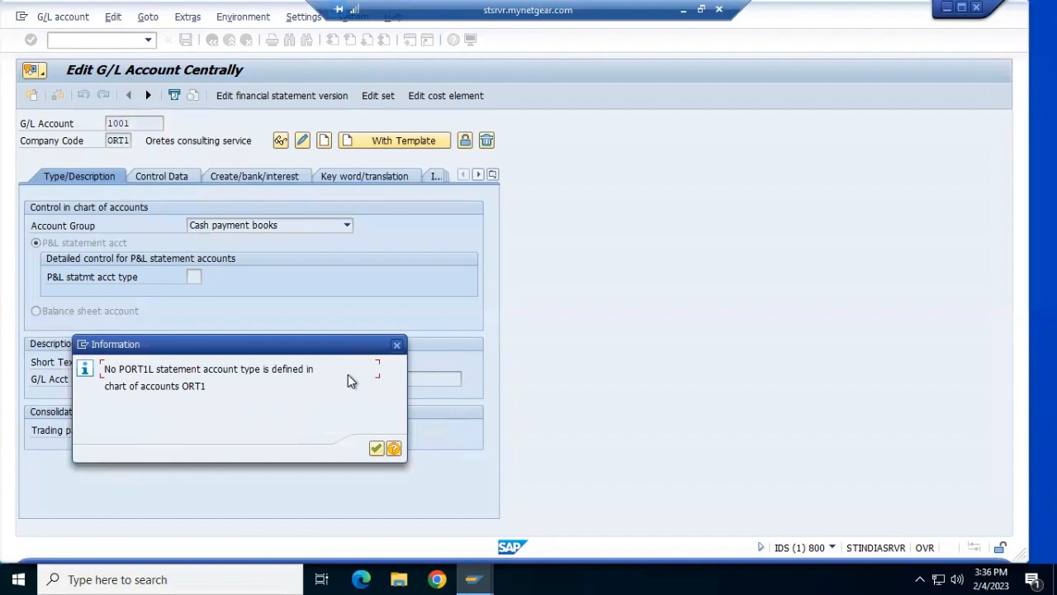
pyautogui.click(396, 344)
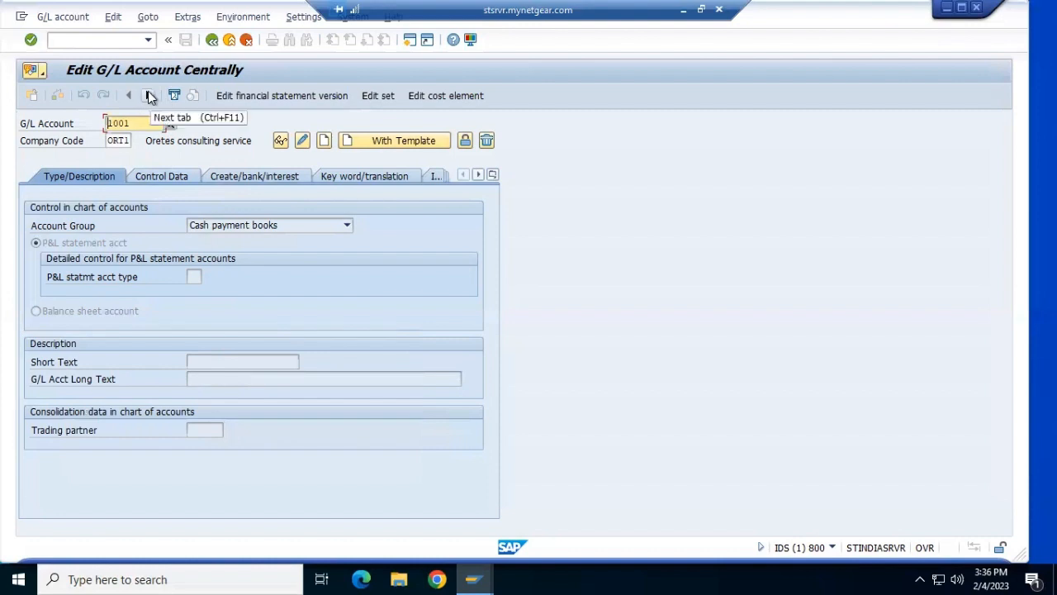
pyautogui.click(149, 96)
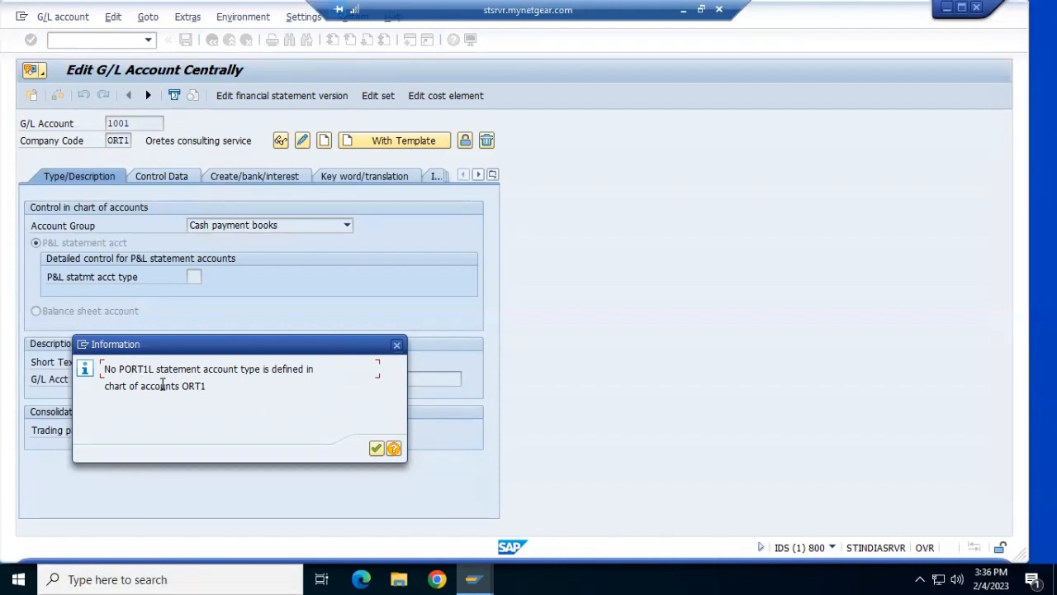
pyautogui.click(376, 449)
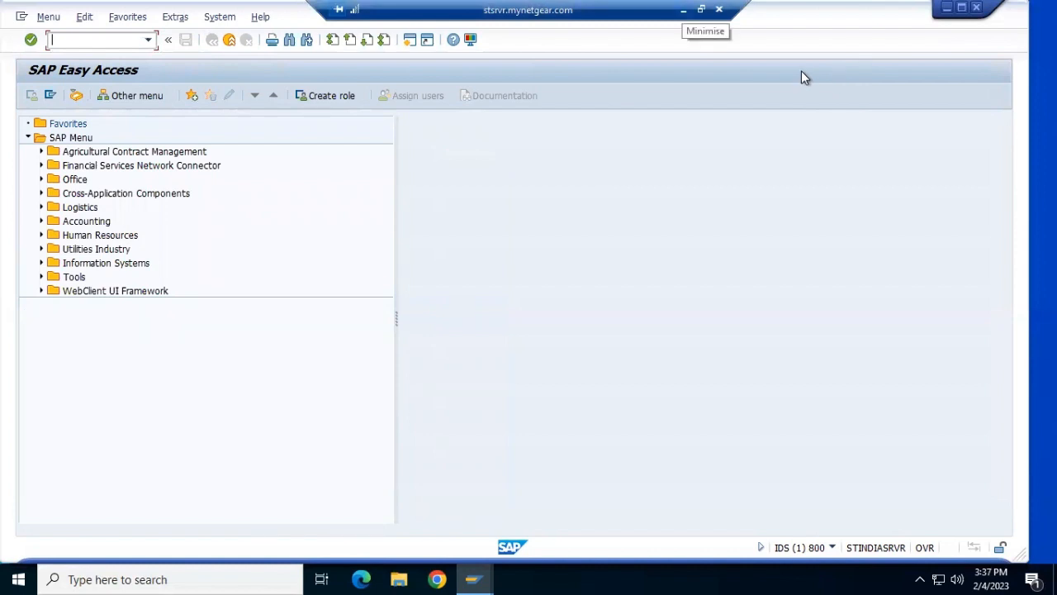
# Switch to PowerPoint to check the T-Code and Path slide for G/L account transactions, and return to the remote SAP session
pyautogui.click(684, 10)
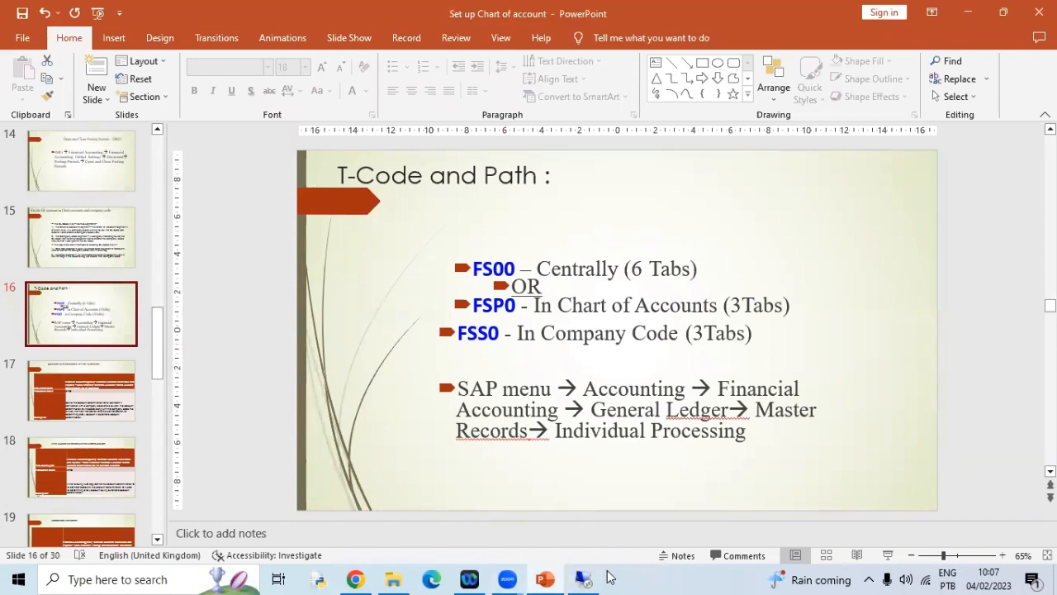
pyautogui.moveTo(588, 576)
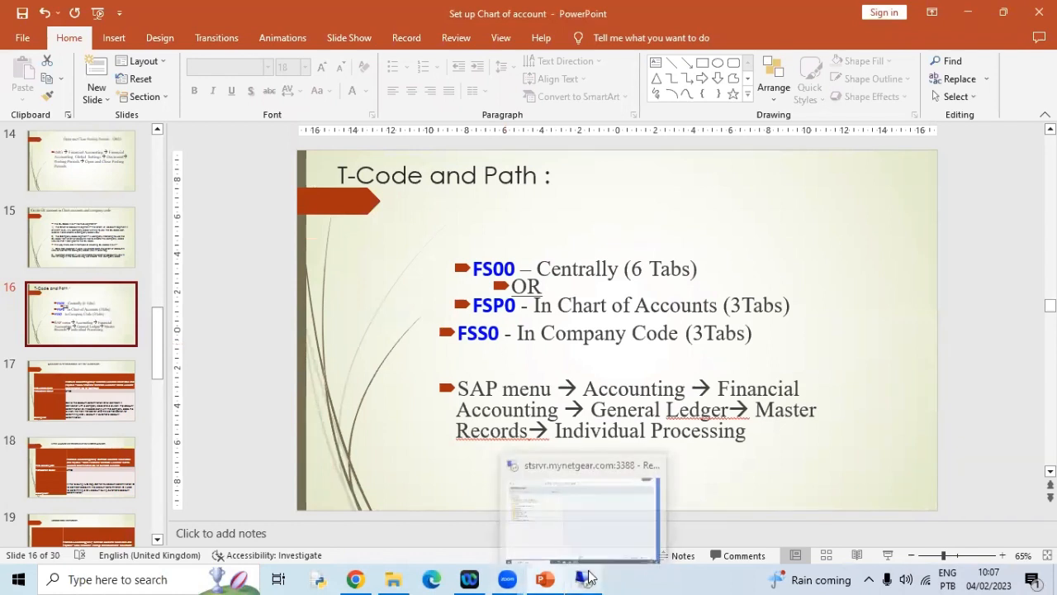
pyautogui.click(588, 517)
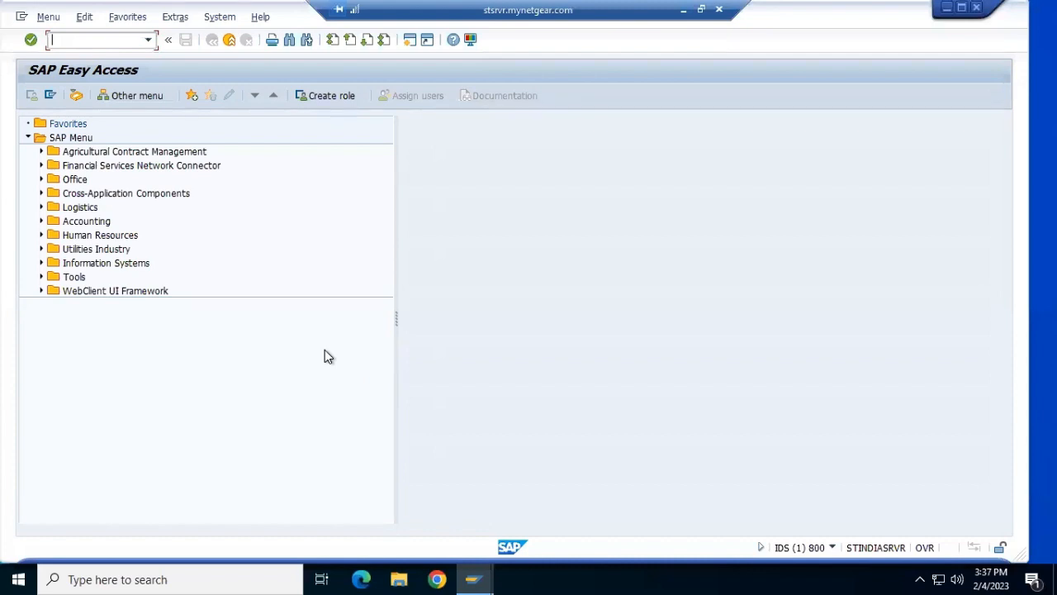
# Open transaction FSS0 and try to create the company code data of G/L account 1001 in ORT1
pyautogui.write('fss0')
pyautogui.press('Return')
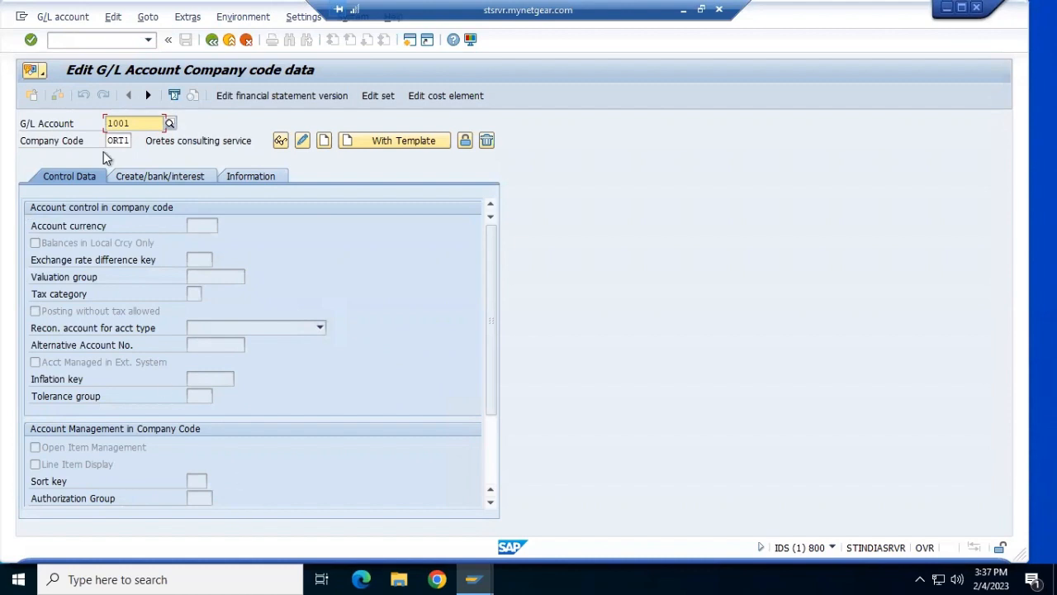
pyautogui.click(323, 142)
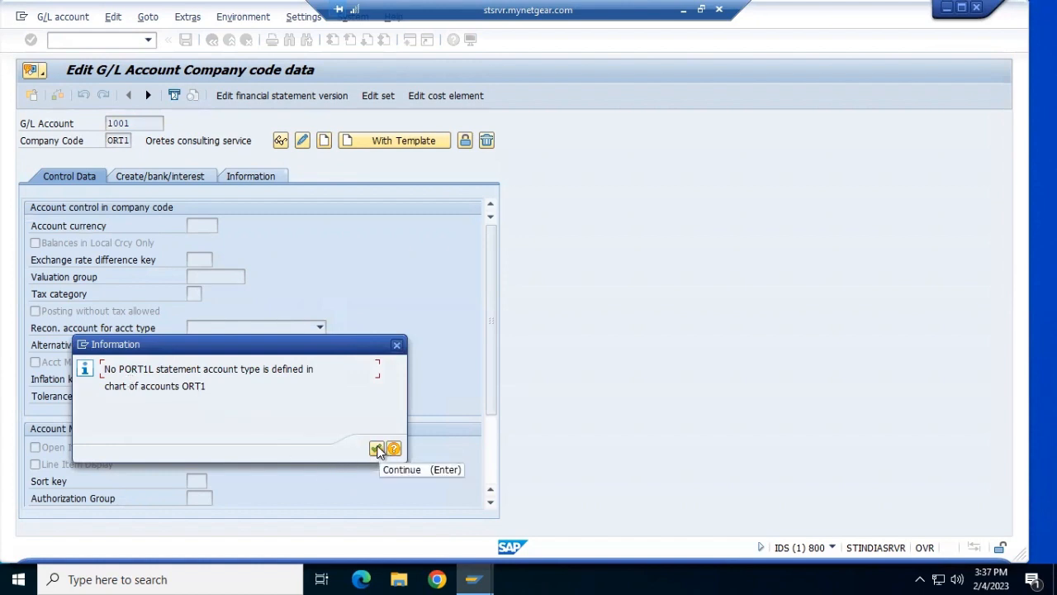
pyautogui.click(376, 448)
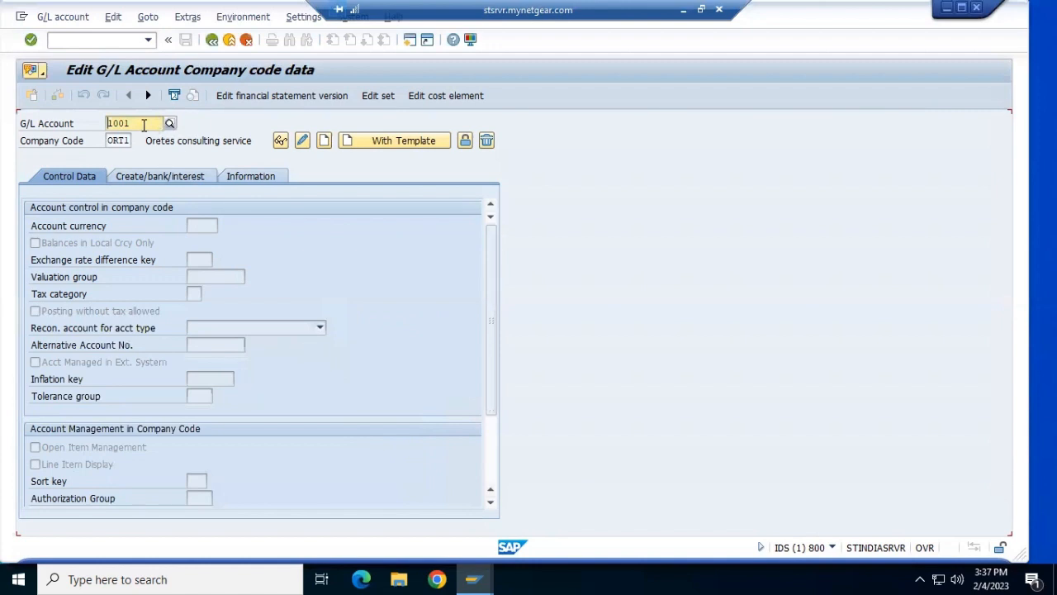
# Review the create/bank/interest settings in the company code data of G/L account 1001, and return to SAP Easy Access
pyautogui.click(140, 178)
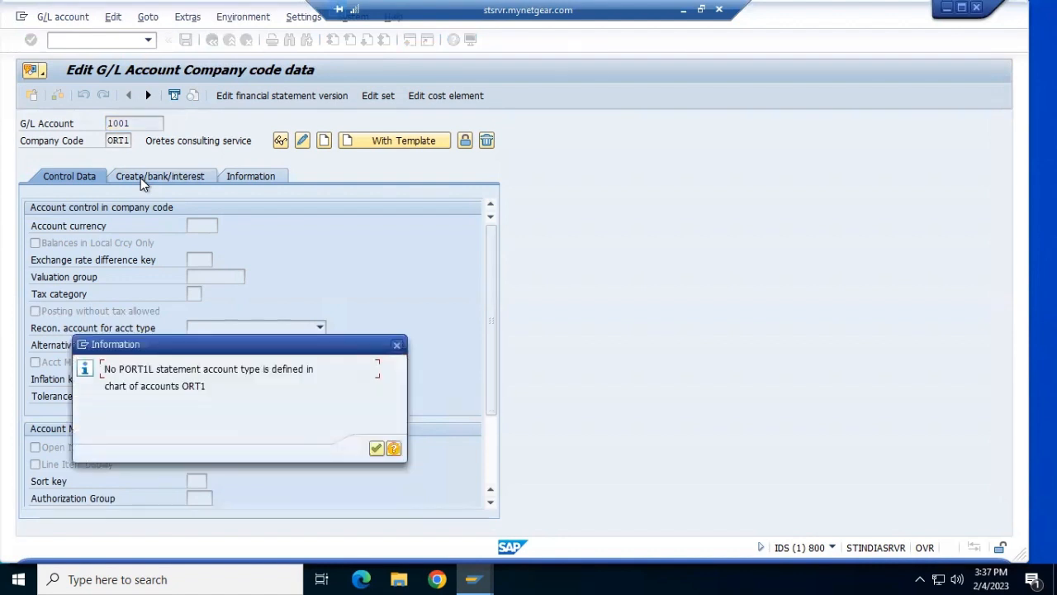
pyautogui.click(376, 449)
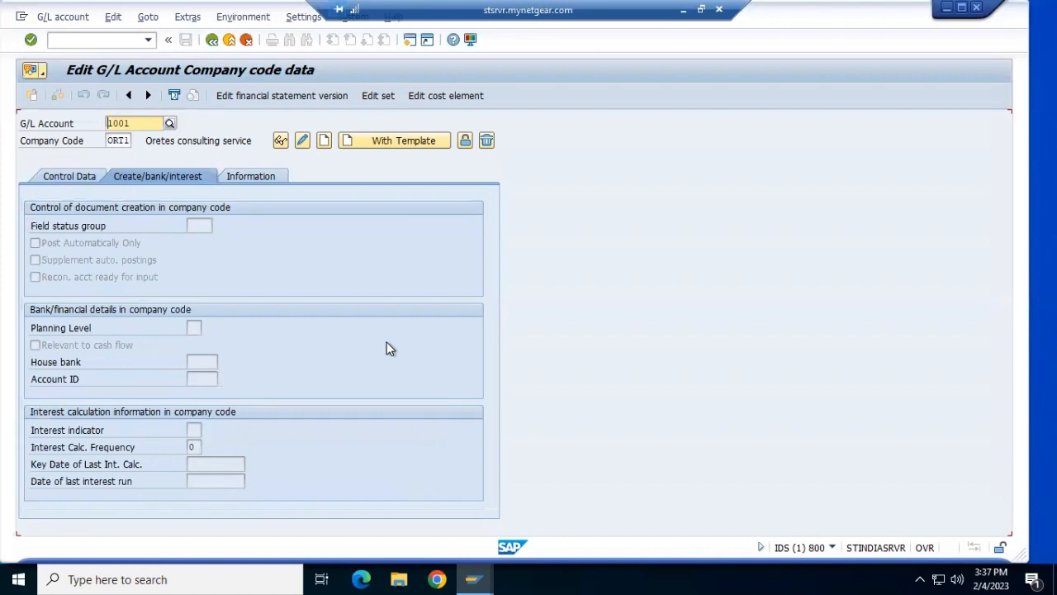
pyautogui.click(208, 39)
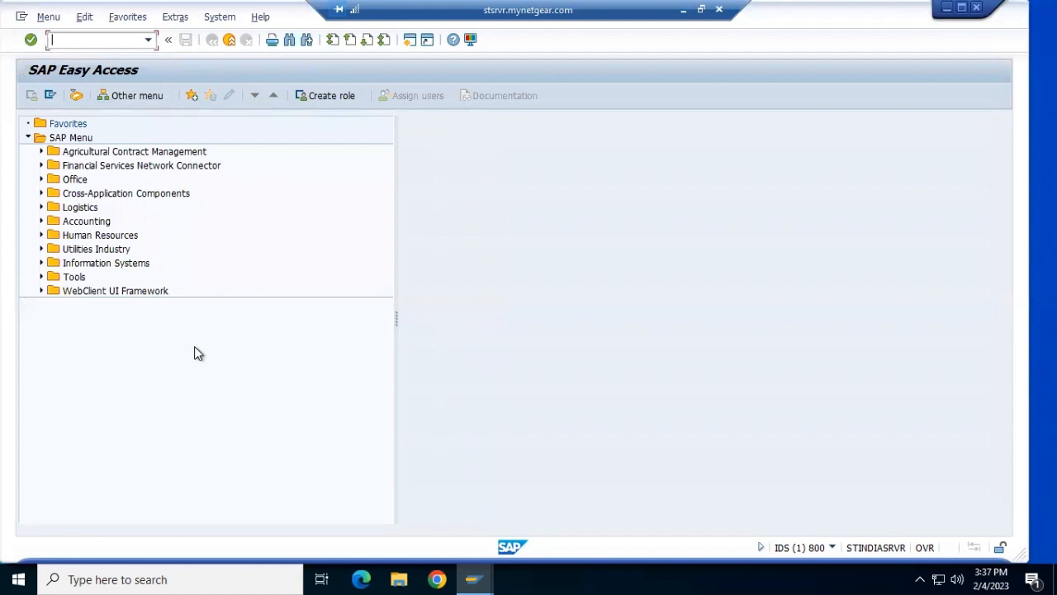
# Open transaction FS00 and switch the company code for G/L account 1001 to ENST
pyautogui.write('fs00')
pyautogui.press('Return')
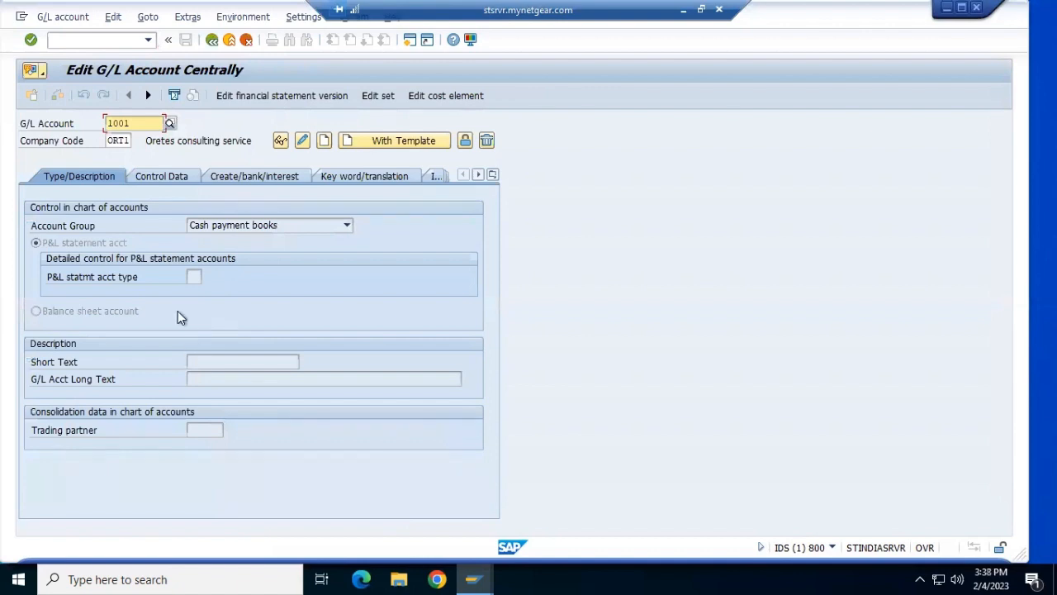
pyautogui.click(128, 140)
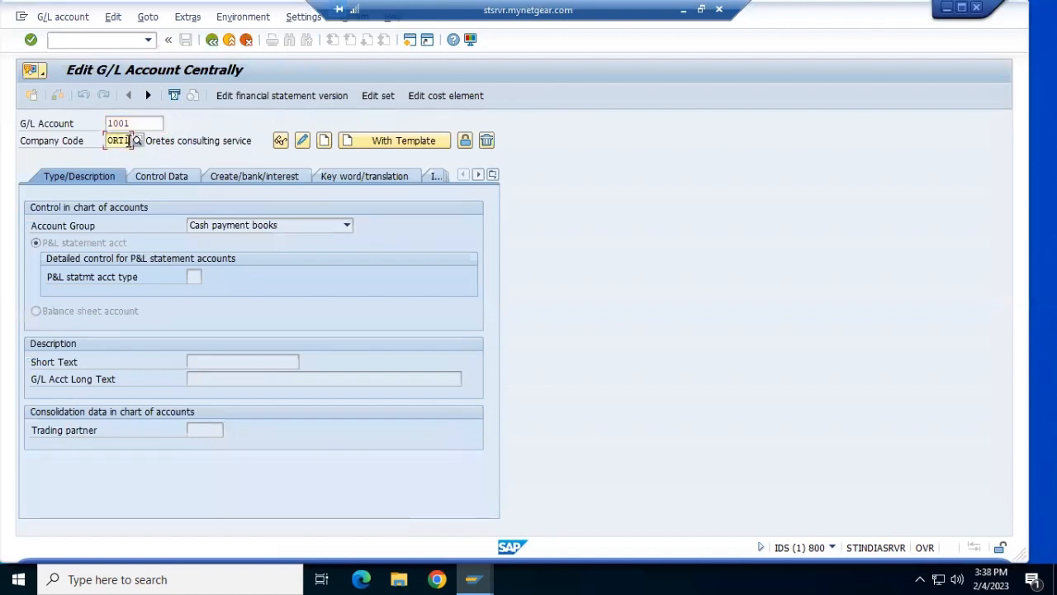
pyautogui.press('BackSpace')
pyautogui.press('BackSpace')
pyautogui.press('BackSpace')
pyautogui.press('BackSpace')
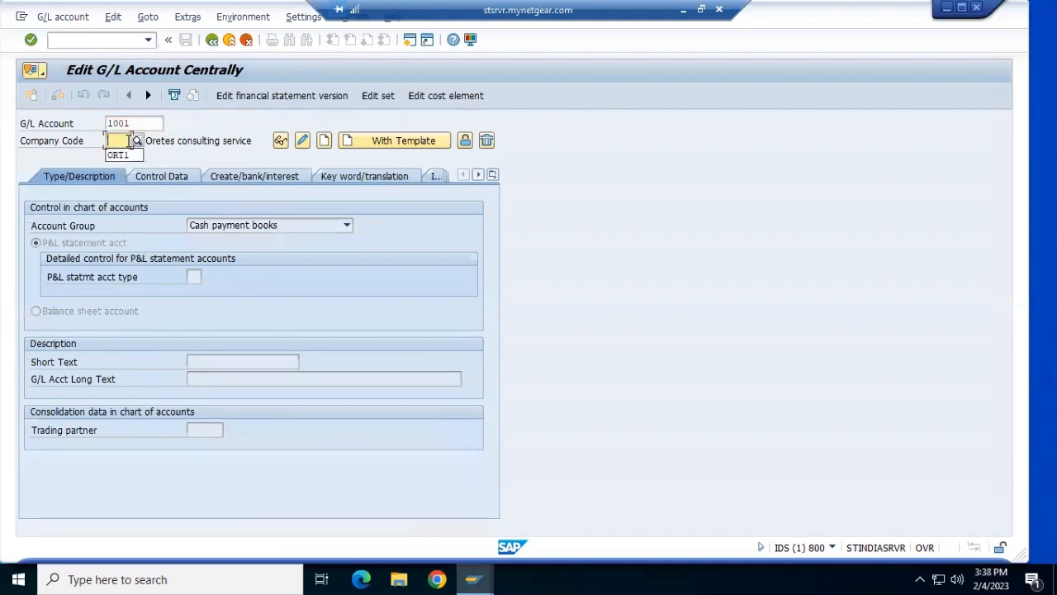
pyautogui.write('enst')
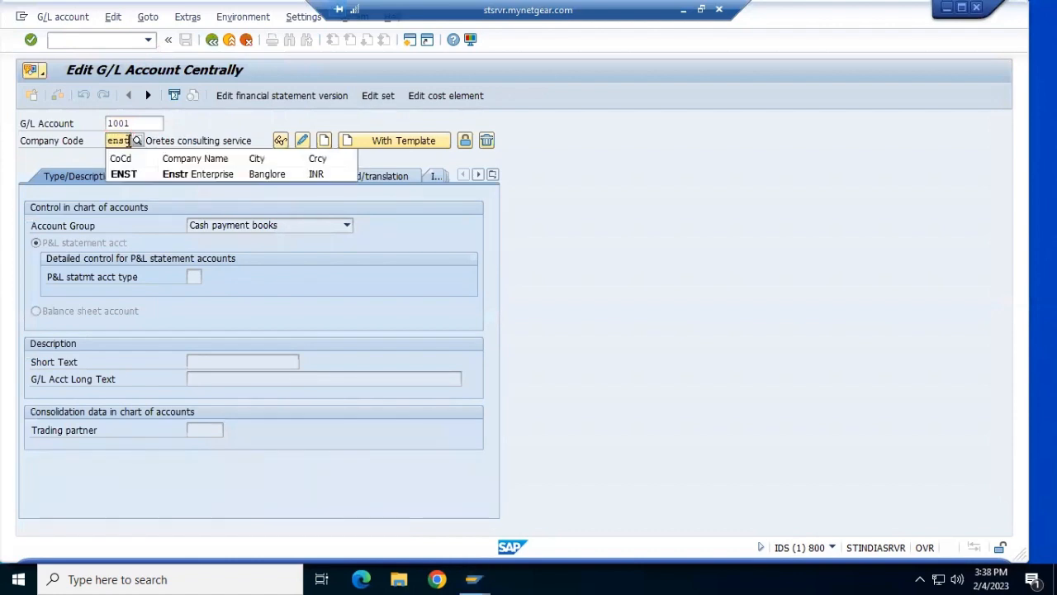
pyautogui.press('Return')
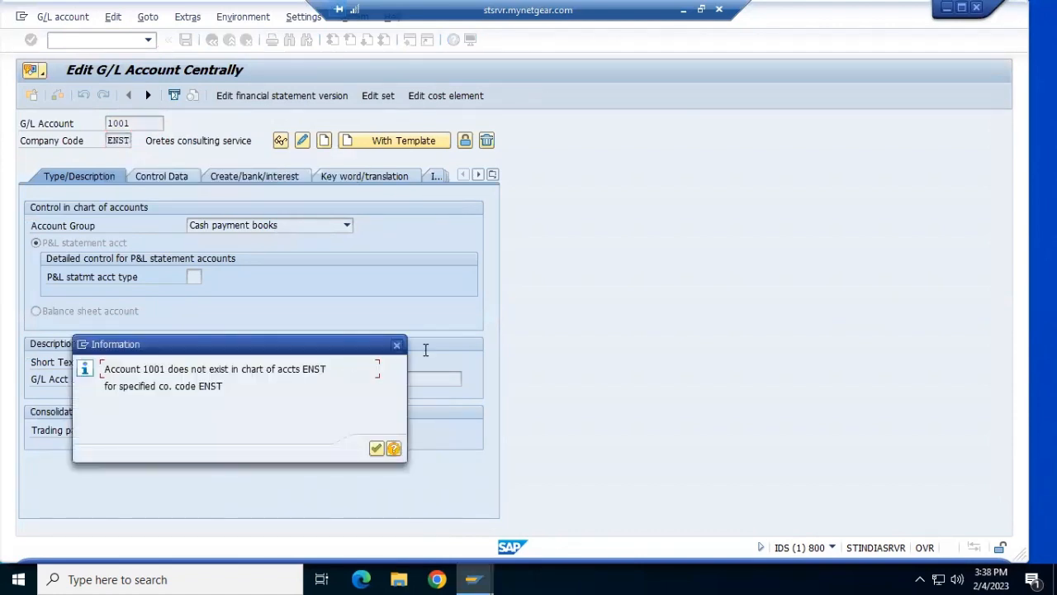
pyautogui.click(396, 345)
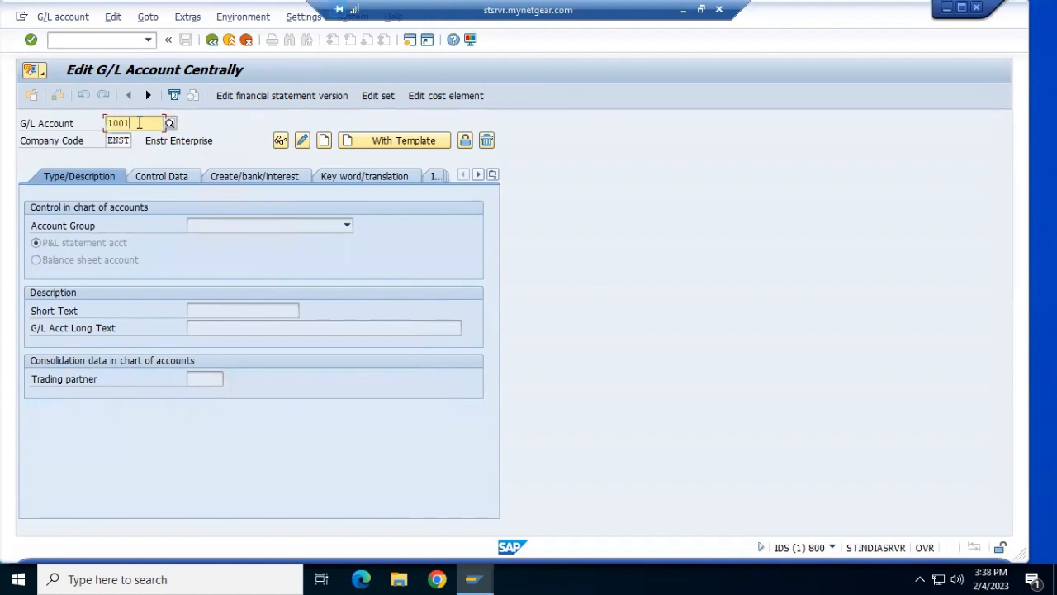
# Try to create G/L account 25004 in company code ENST with the account group Purchase
pyautogui.press('BackSpace')
pyautogui.press('BackSpace')
pyautogui.press('BackSpace')
pyautogui.press('BackSpace')
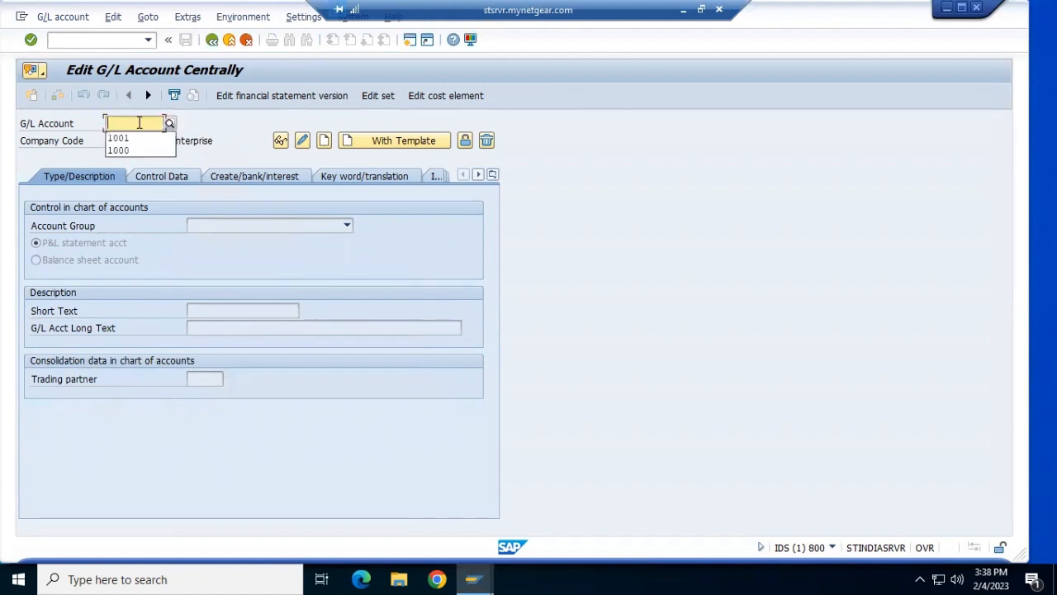
pyautogui.write('2500')
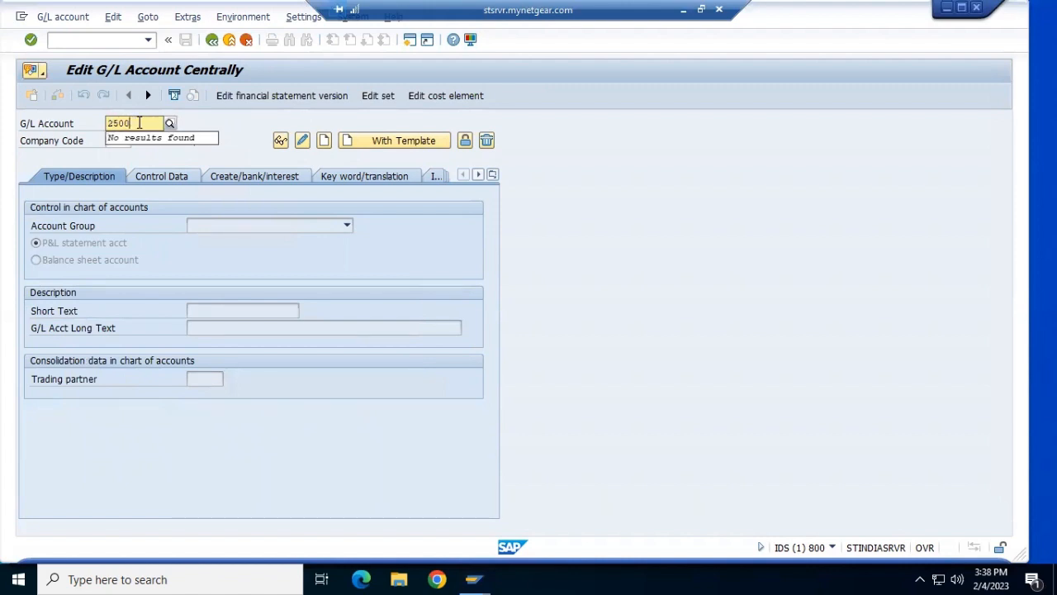
pyautogui.write('4')
pyautogui.click(323, 141)
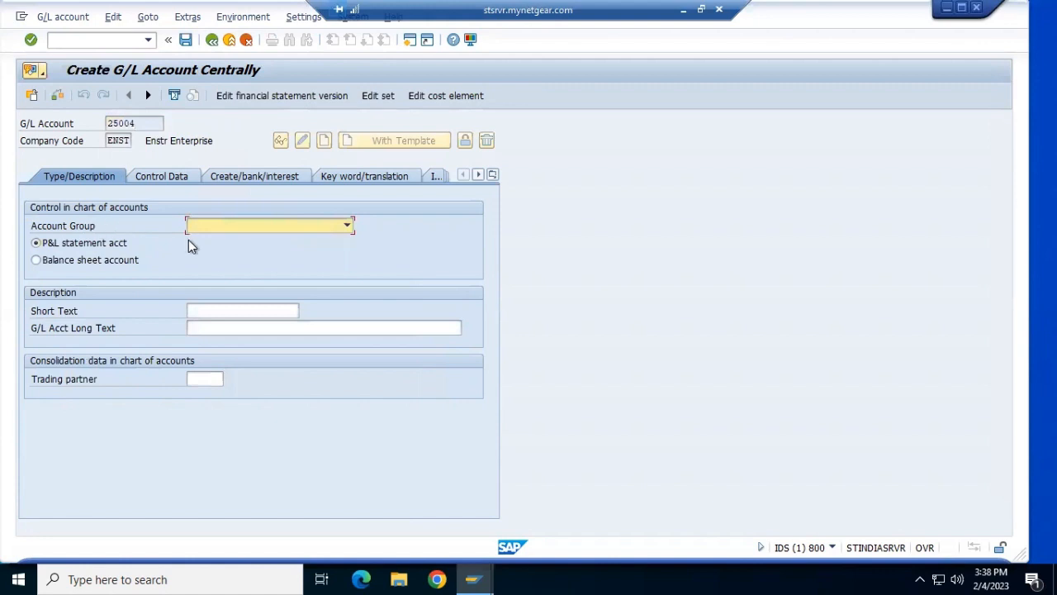
pyautogui.click(348, 227)
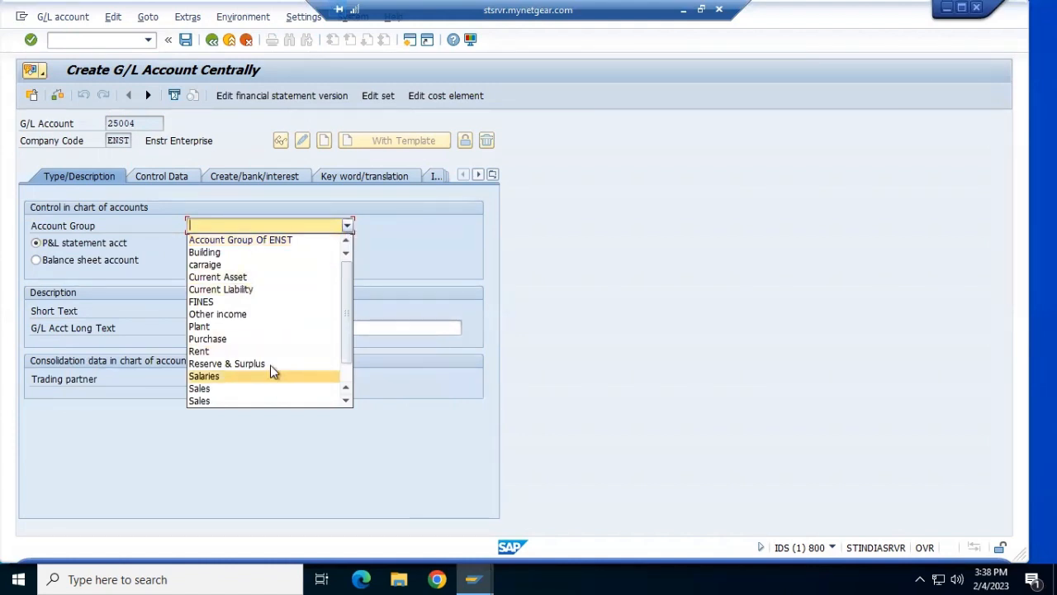
pyautogui.click(269, 338)
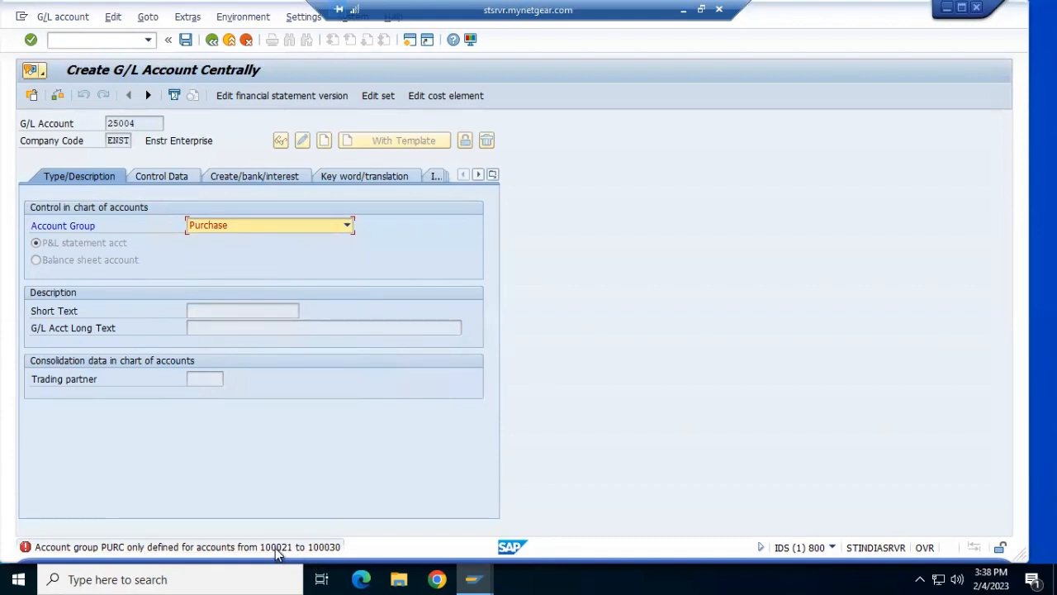
# Try to exit the creation of G/L account 25004 and save its data, and close the messages
pyautogui.click(347, 225)
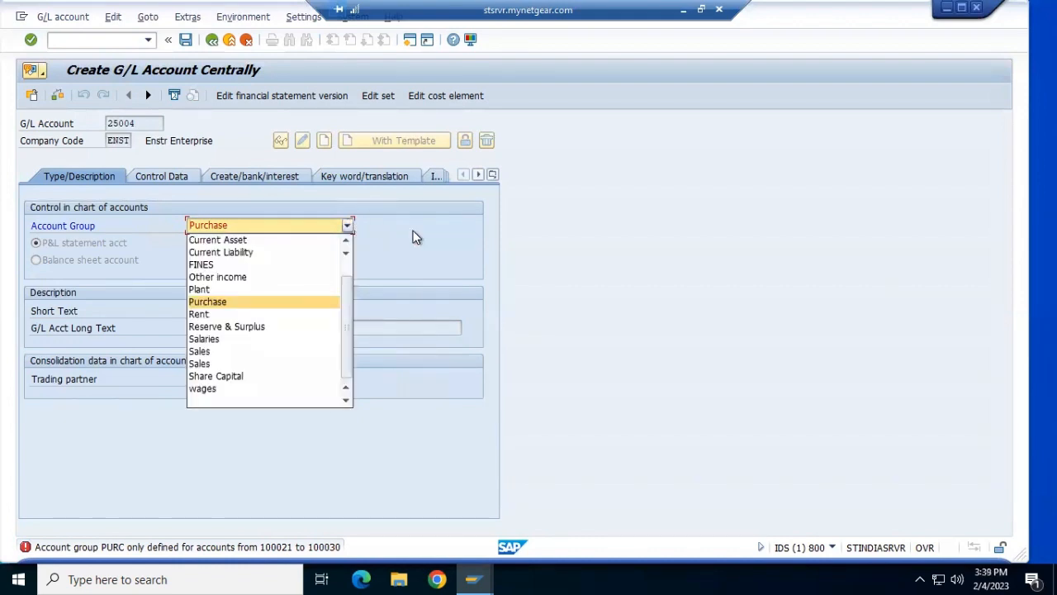
pyautogui.click(197, 11)
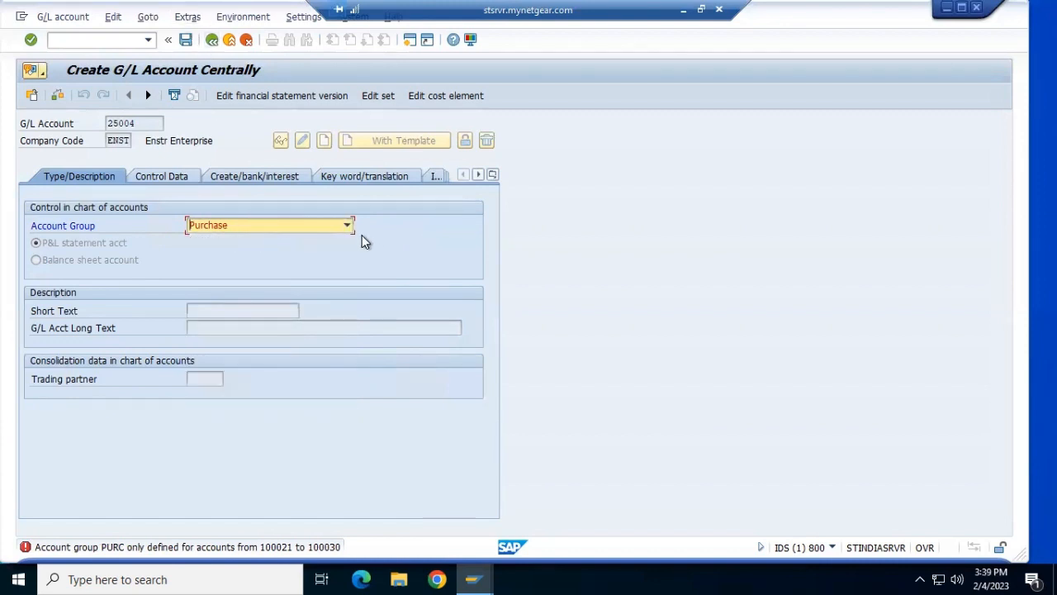
pyautogui.click(198, 46)
pyautogui.press('Return')
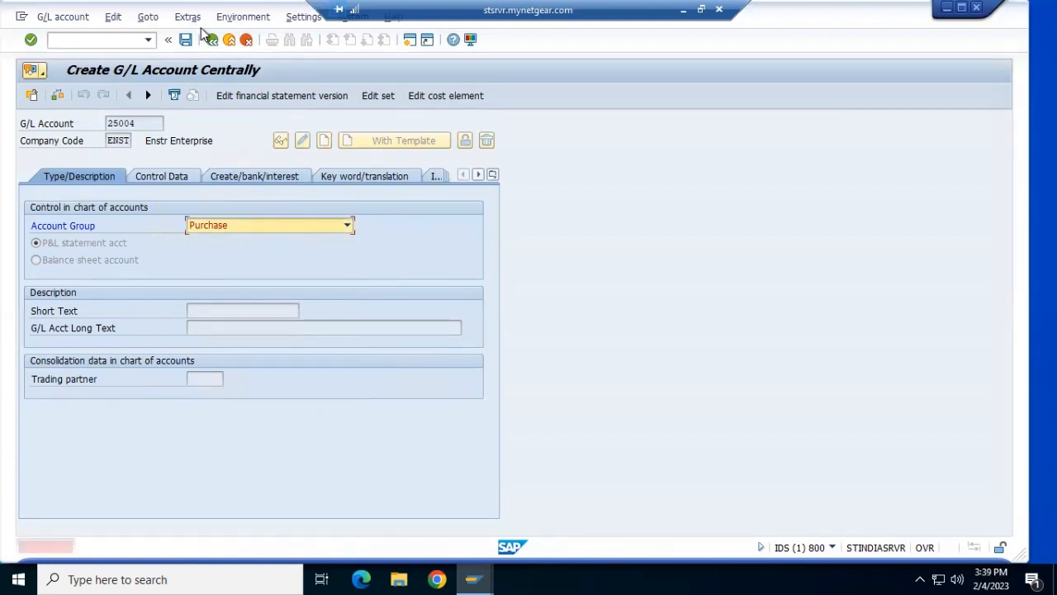
pyautogui.press('F12')
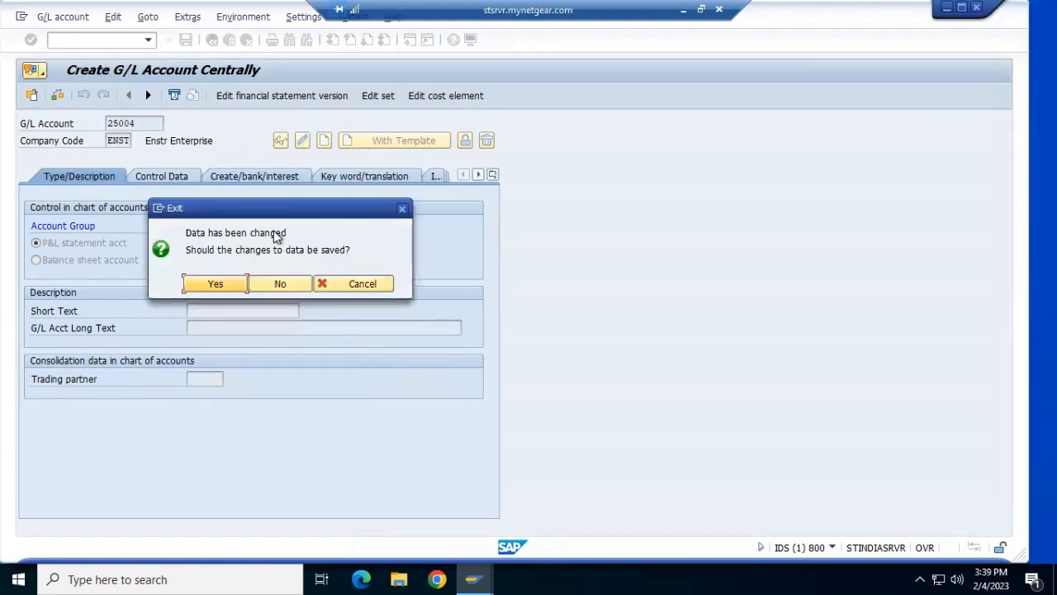
pyautogui.click(215, 284)
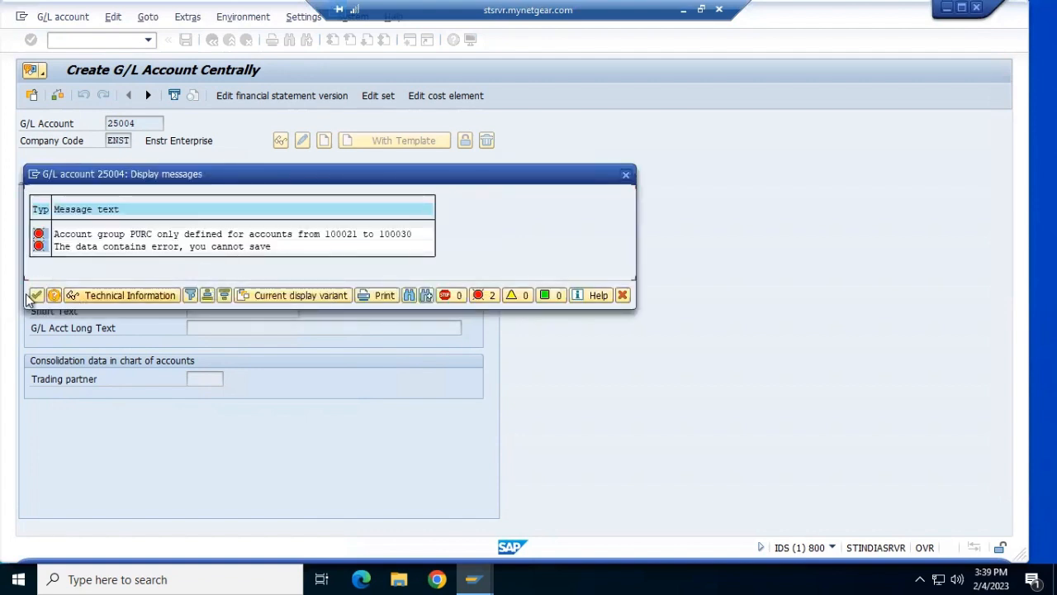
pyautogui.click(623, 295)
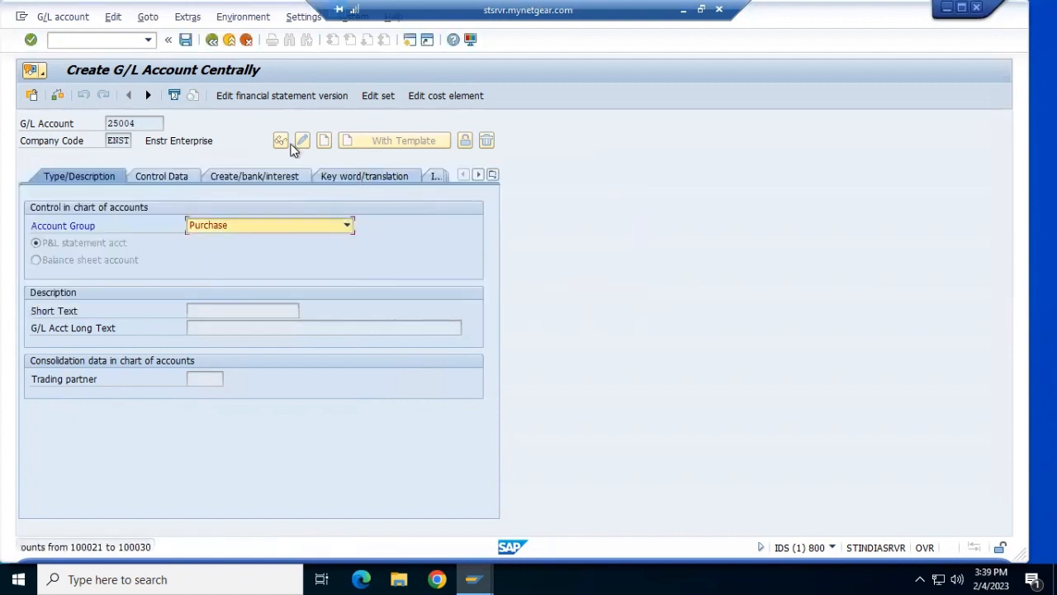
# Try to reopen transaction FS00 with a previously used fs00 command
pyautogui.click(96, 37)
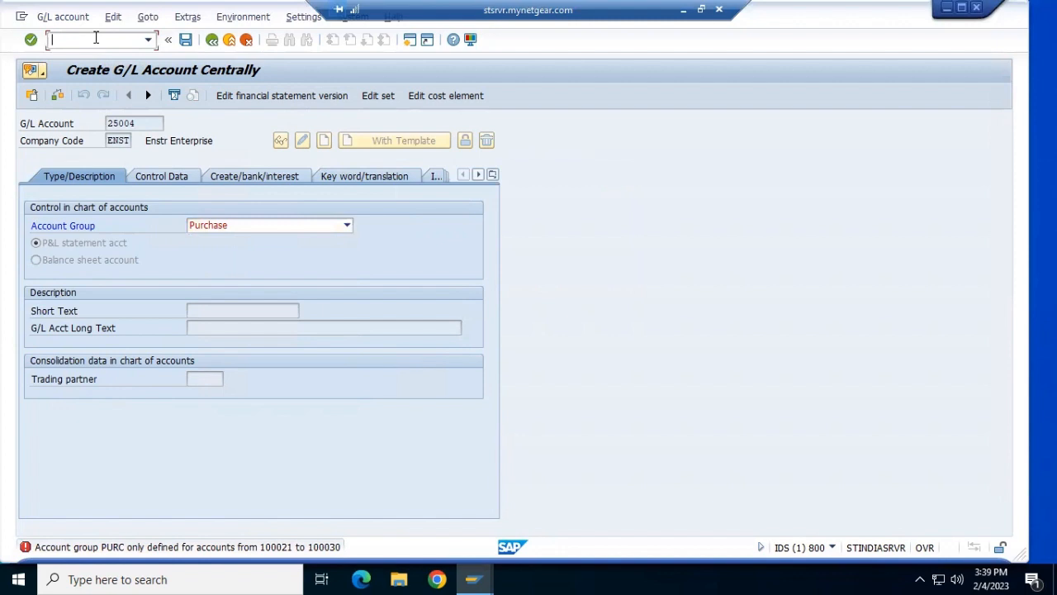
pyautogui.click(149, 39)
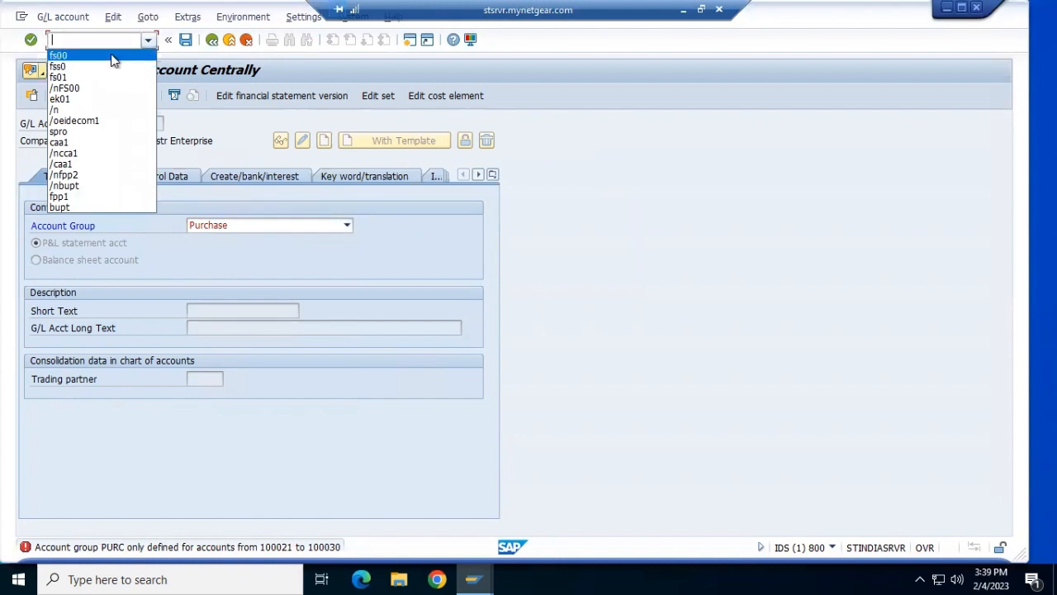
pyautogui.click(113, 55)
pyautogui.click(53, 42)
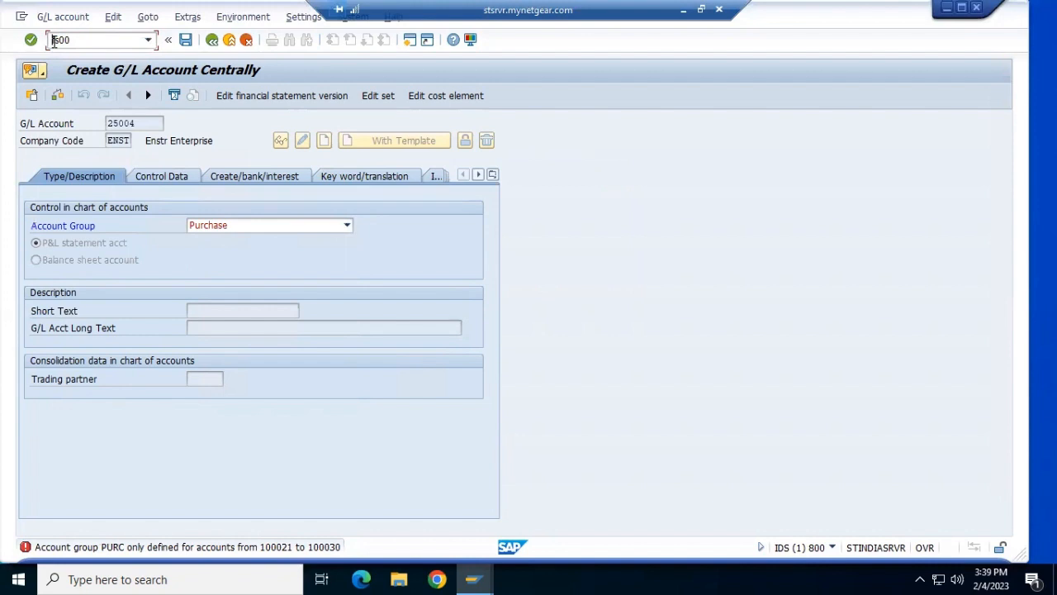
pyautogui.press('Return')
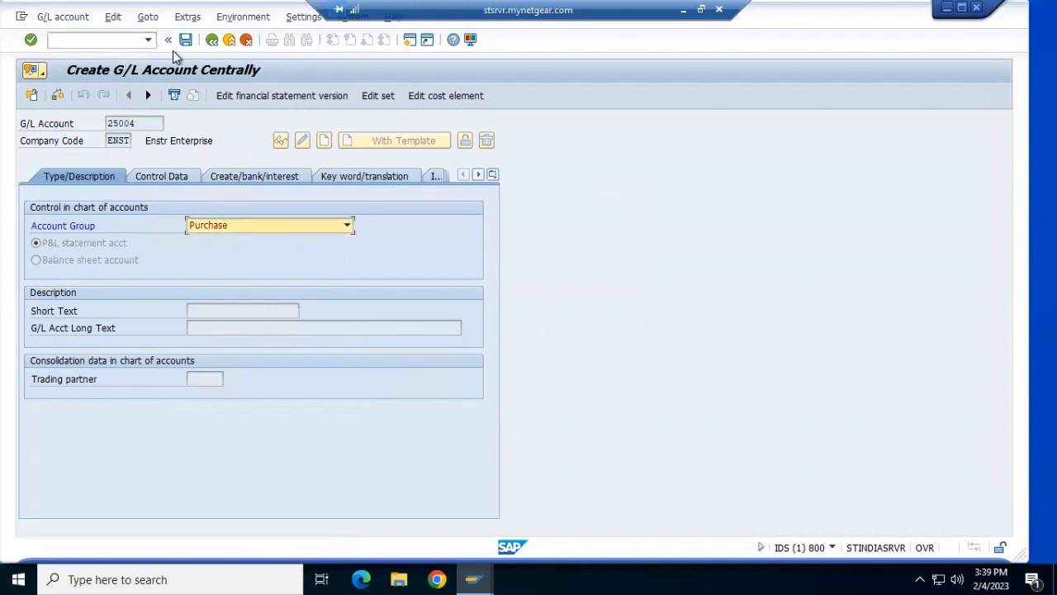
# Restart the G/L account transaction with /nfs00, abandoning the unsaved account 25004
pyautogui.click(150, 38)
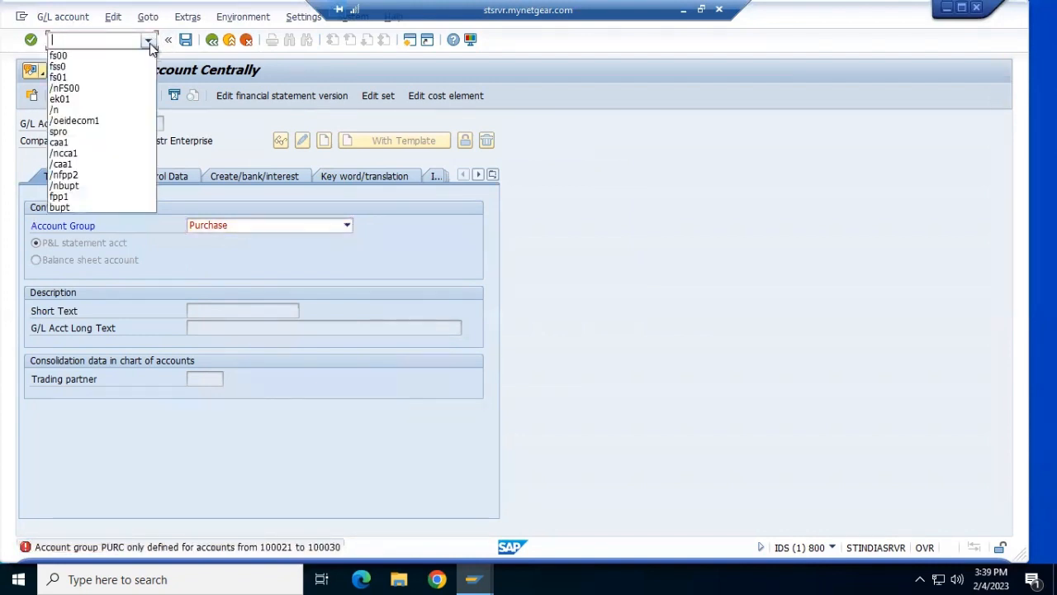
pyautogui.click(89, 153)
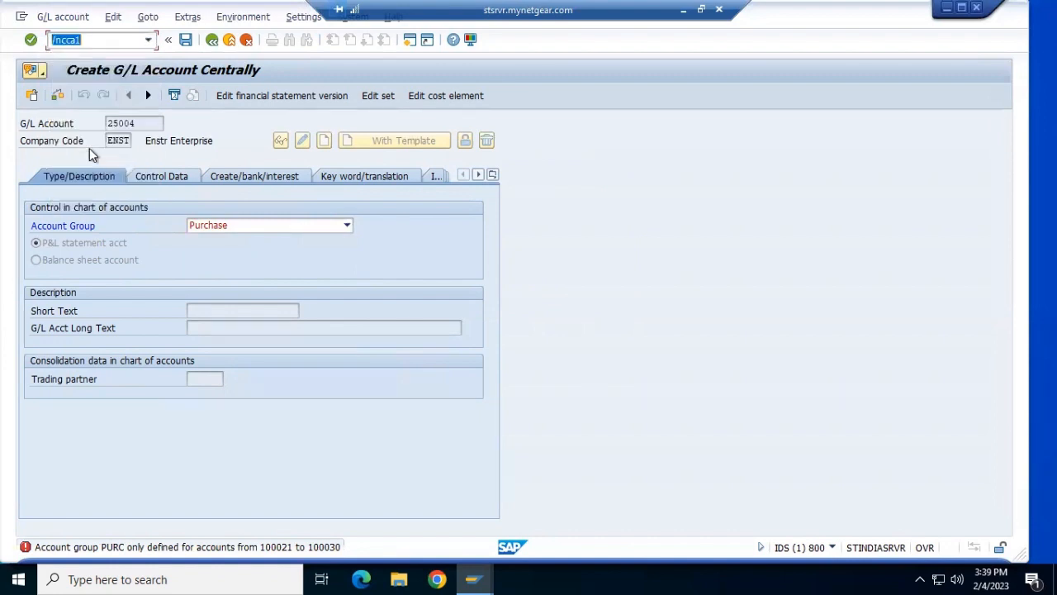
pyautogui.click(83, 39)
pyautogui.press('BackSpace')
pyautogui.press('BackSpace')
pyautogui.press('BackSpace')
pyautogui.press('BackSpace')
pyautogui.write('fs00')
pyautogui.press('Return')
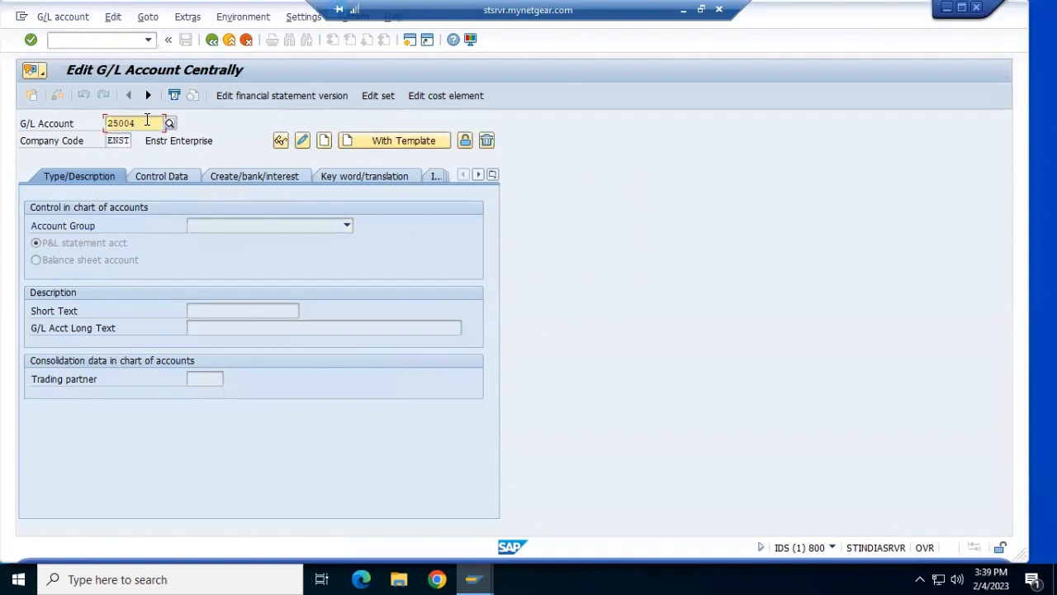
# Try to create G/L account 1000029 in company code ENST with the account group Purchase
pyautogui.press('BackSpace')
pyautogui.press('BackSpace')
pyautogui.press('BackSpace')
pyautogui.press('BackSpace')
pyautogui.press('BackSpace')
pyautogui.write('1000')
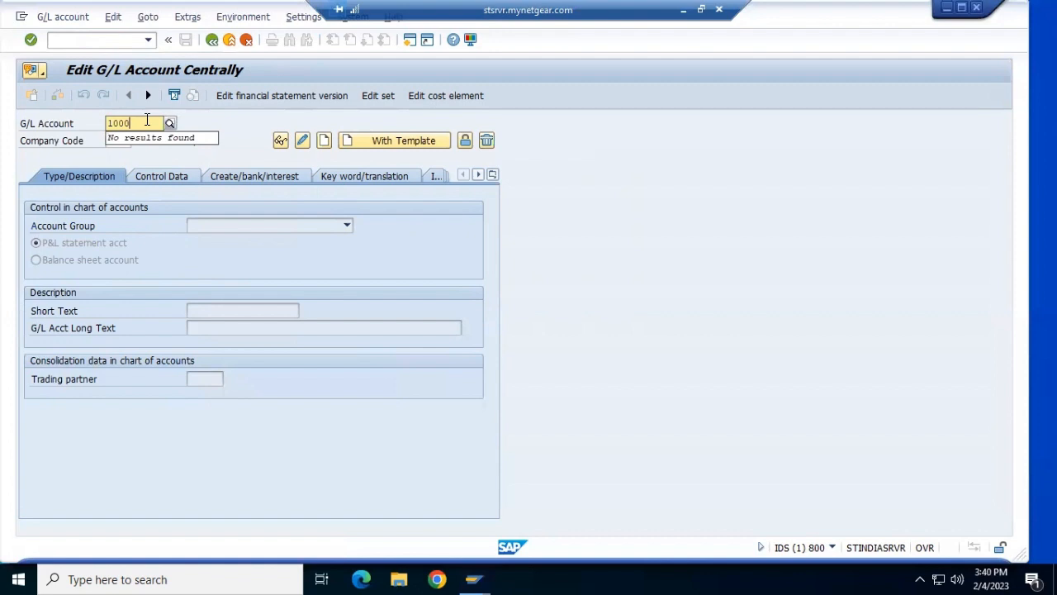
pyautogui.write('029')
pyautogui.click(323, 141)
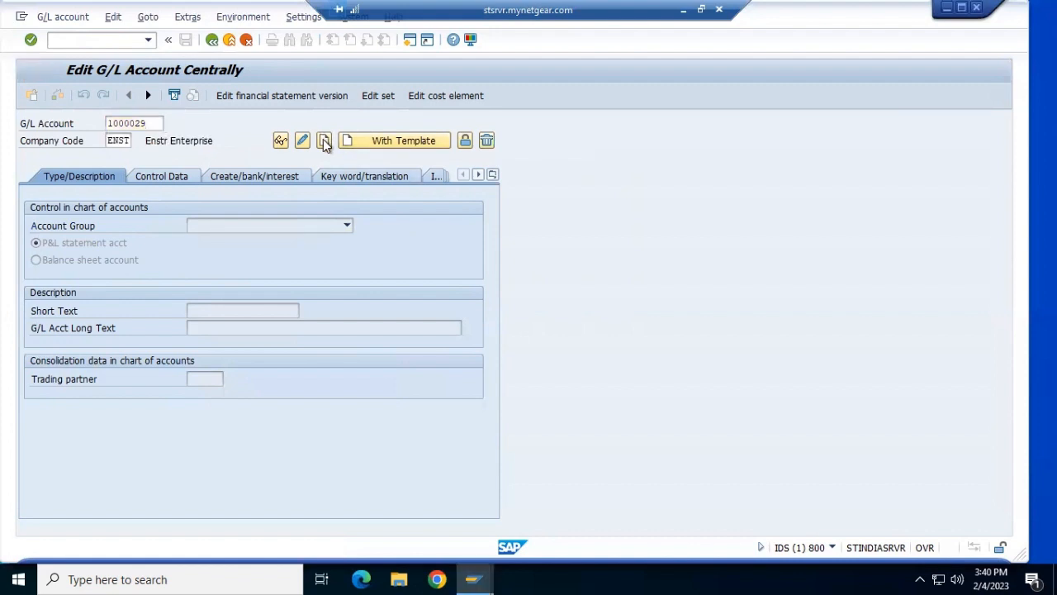
pyautogui.click(346, 225)
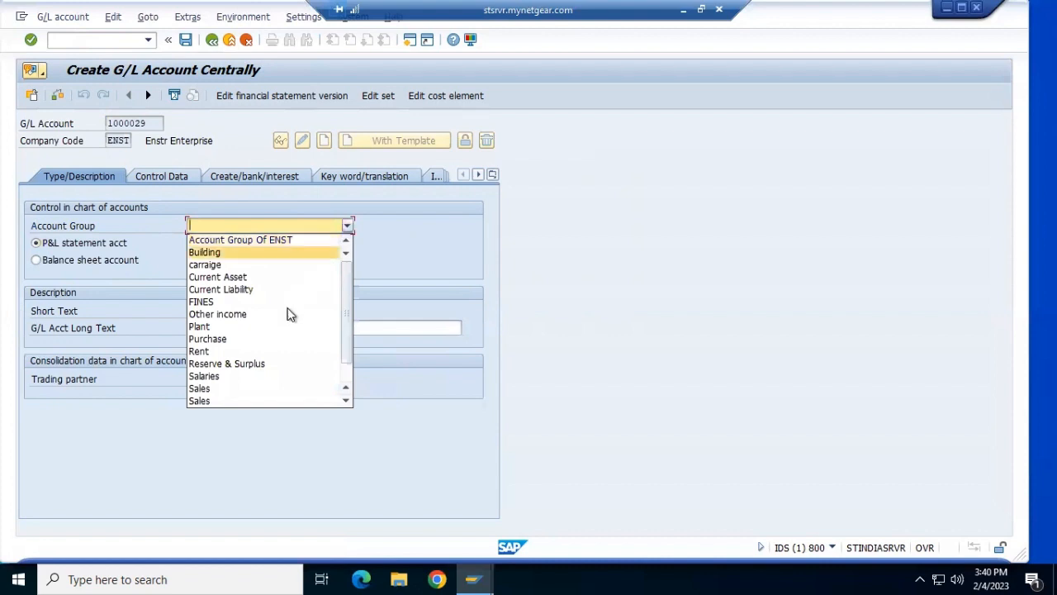
pyautogui.click(286, 338)
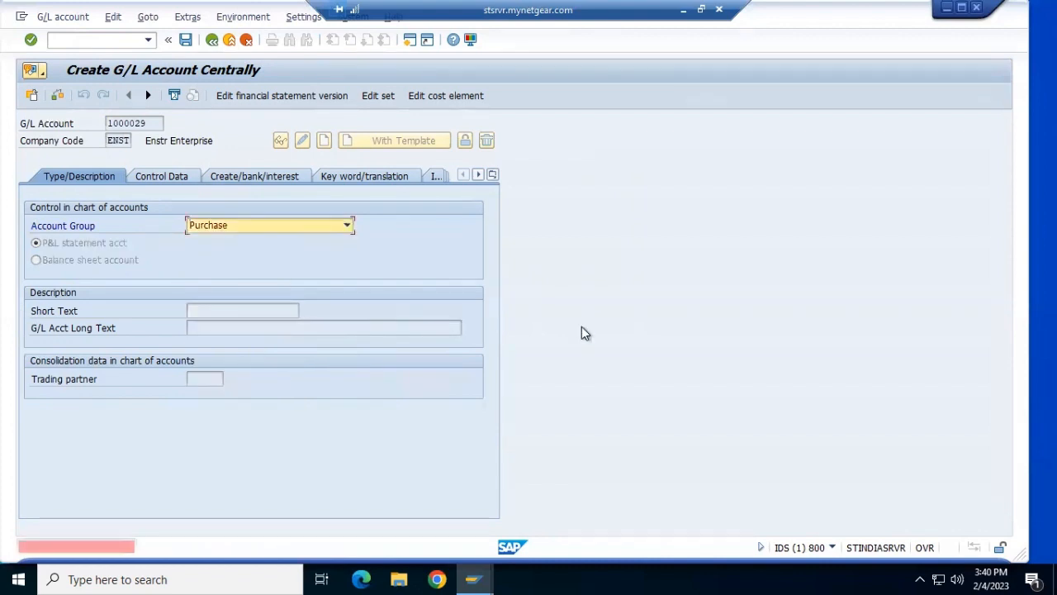
# Restart the transaction with /nfs00 and correct the G/L account number to 100029
pyautogui.click(148, 38)
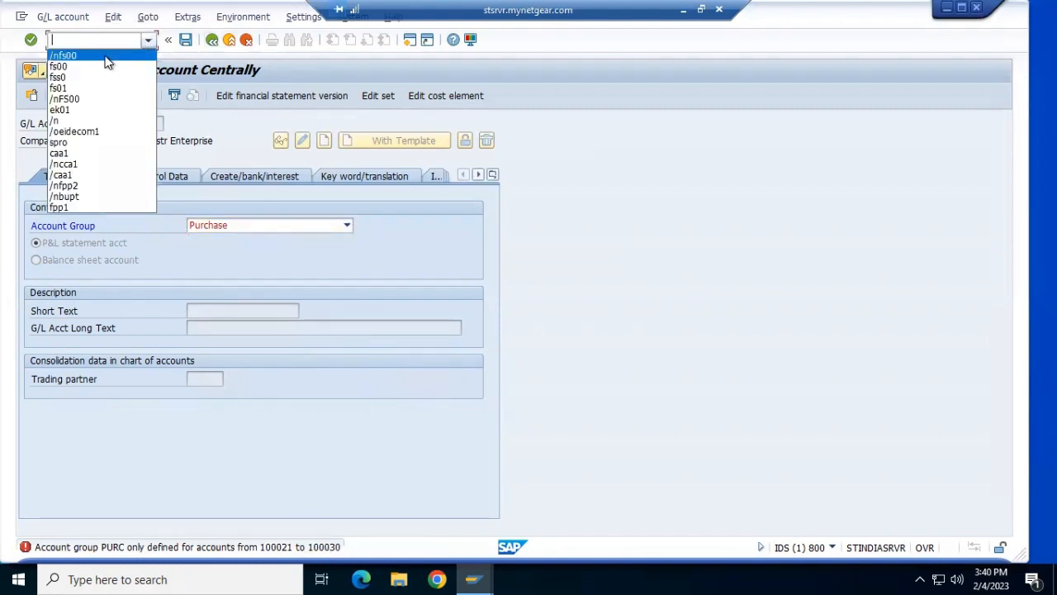
pyautogui.click(105, 55)
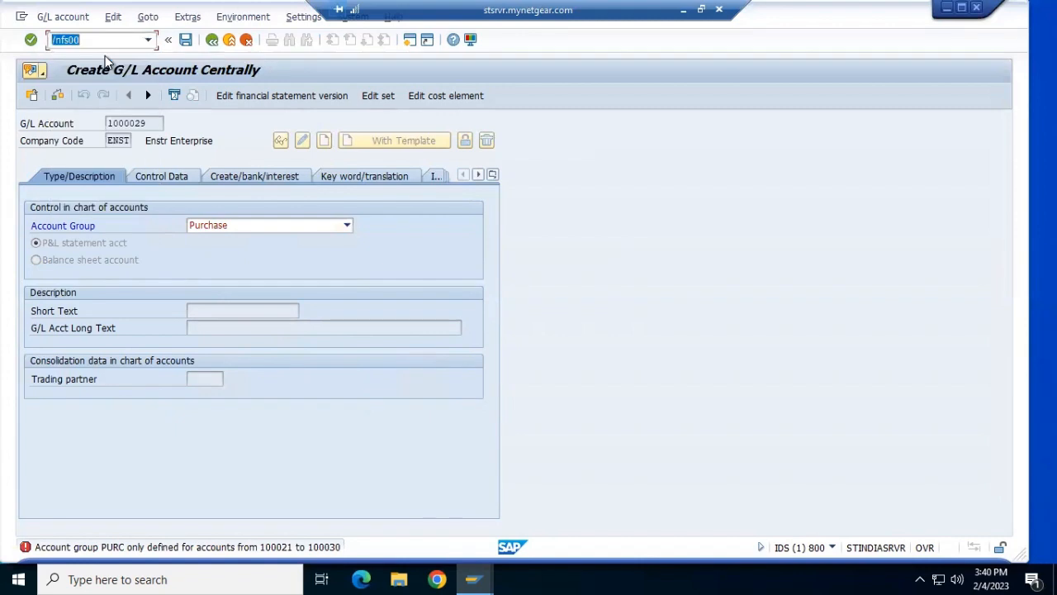
pyautogui.click(126, 122)
pyautogui.press('BackSpace')
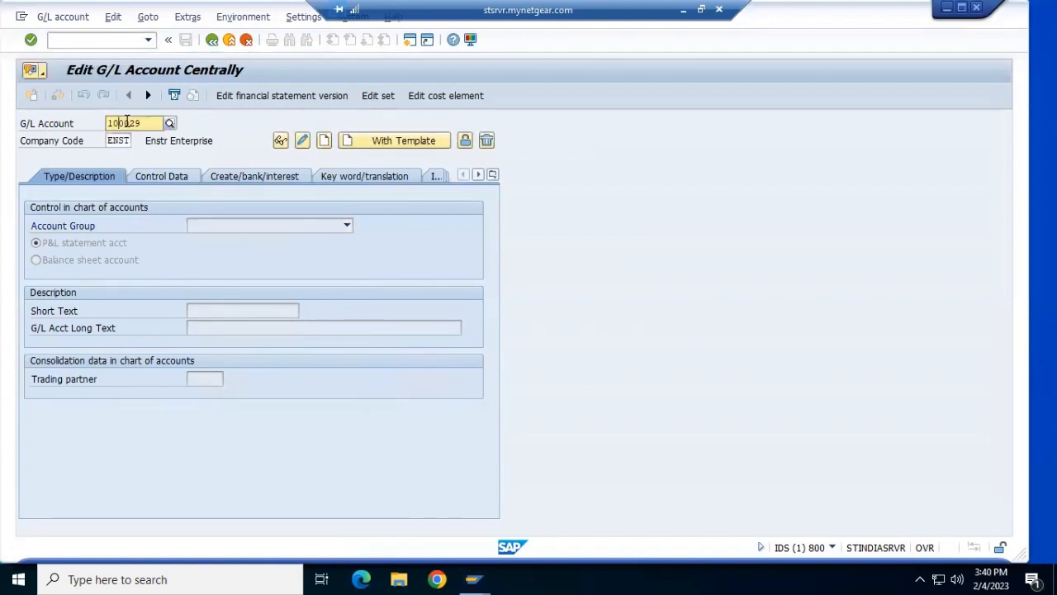
# Start creating G/L account 100029 in ENST with the account group Purchase, and open its control data
pyautogui.click(322, 141)
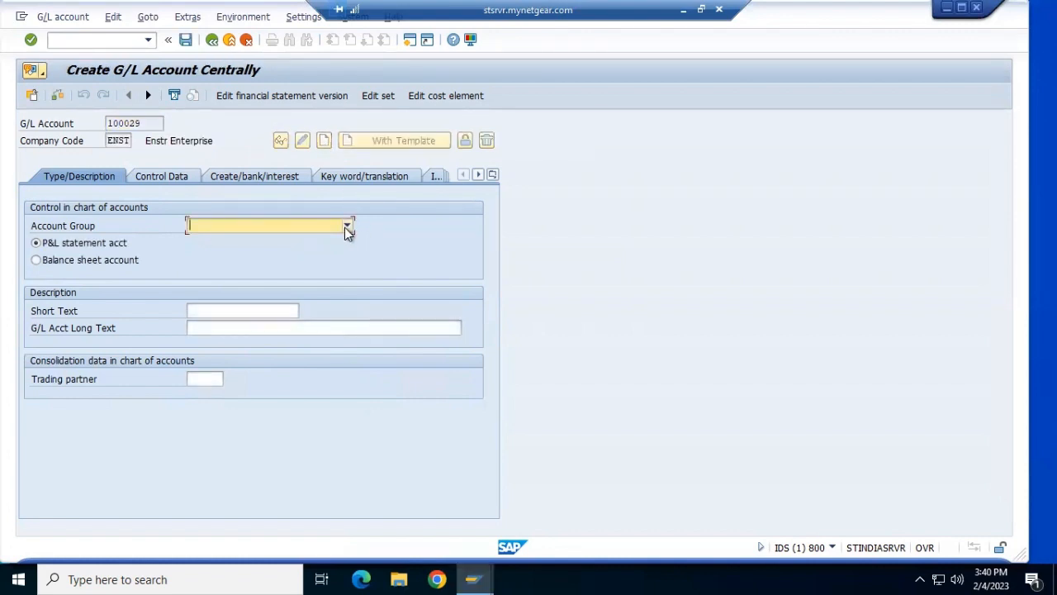
pyautogui.click(347, 226)
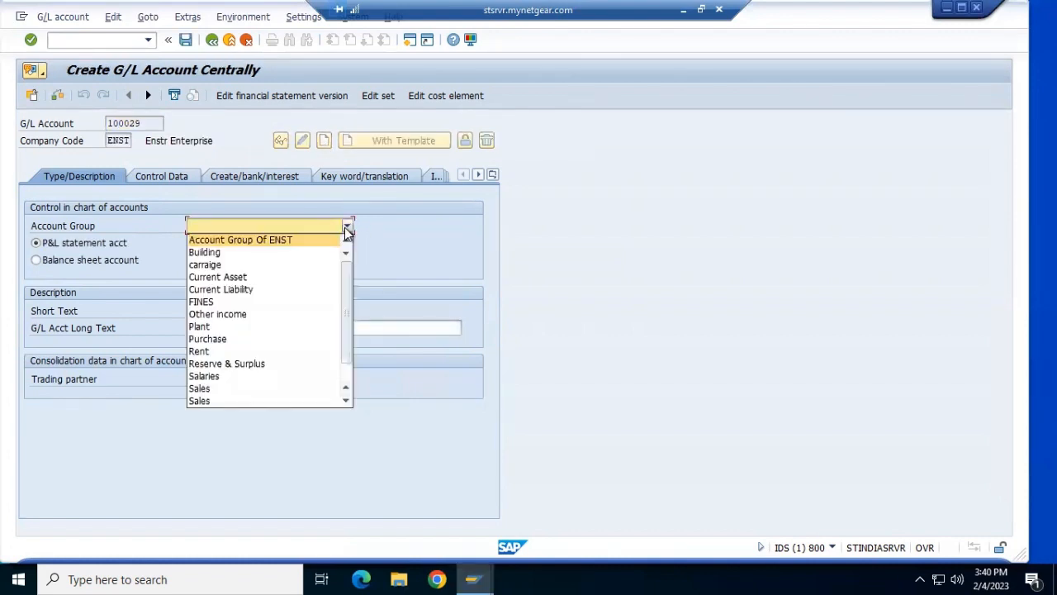
pyautogui.click(295, 339)
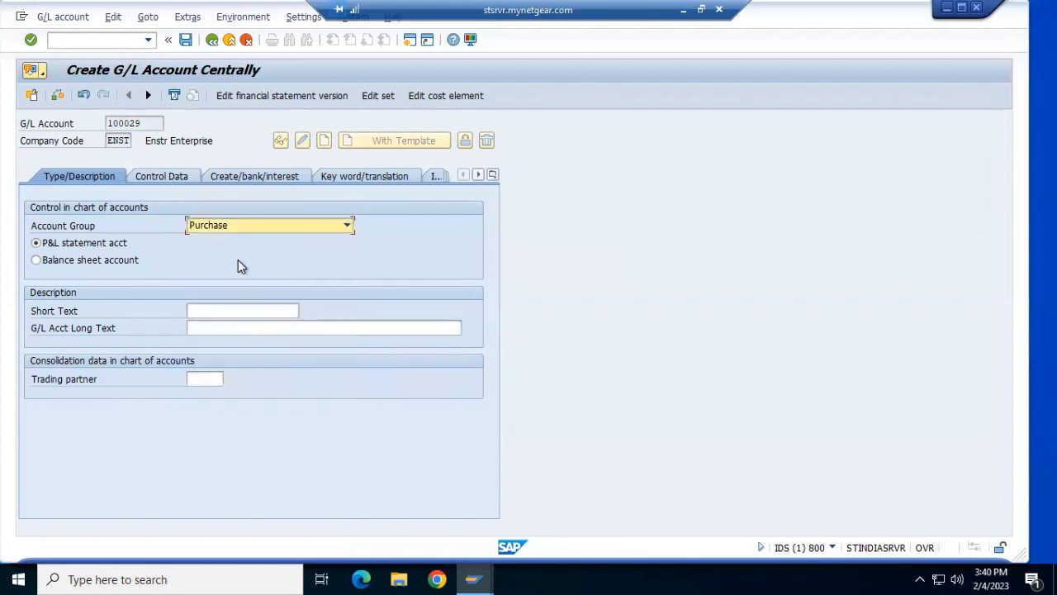
pyautogui.click(158, 178)
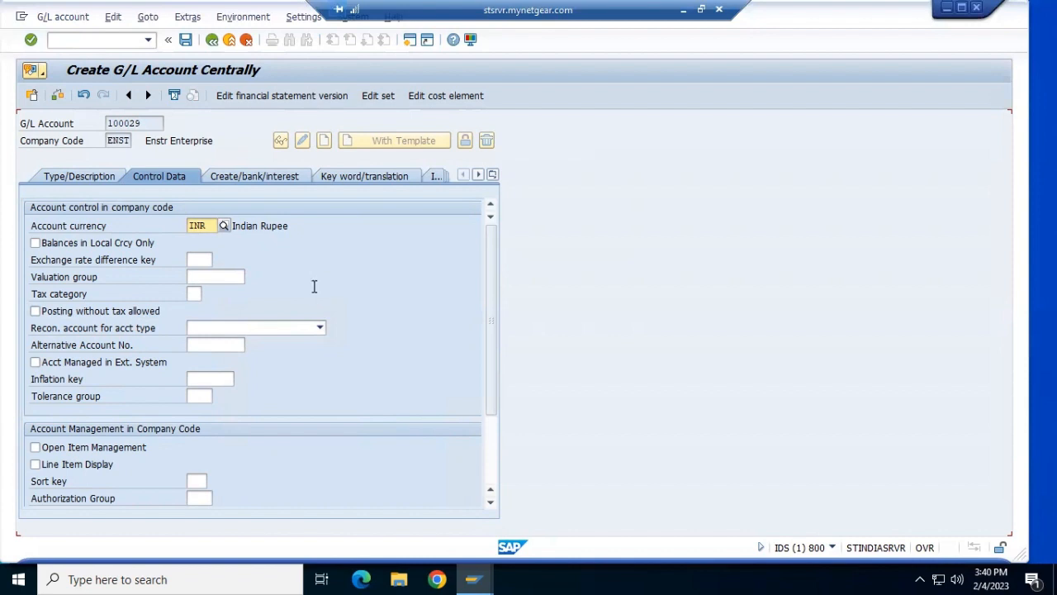
# Check which reconciliation account types are available in the control data
pyautogui.click(320, 328)
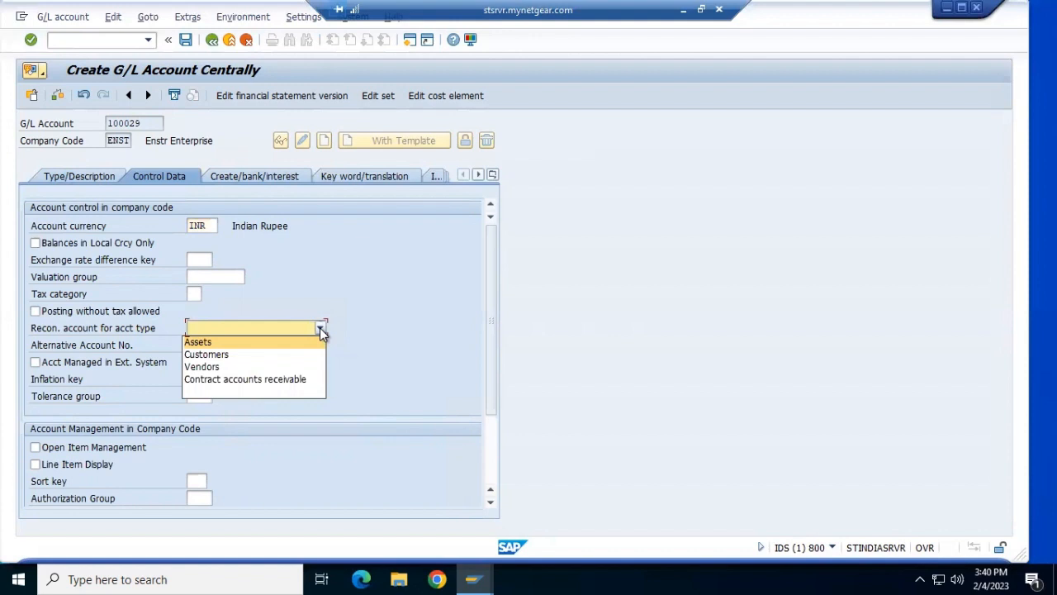
pyautogui.click(319, 328)
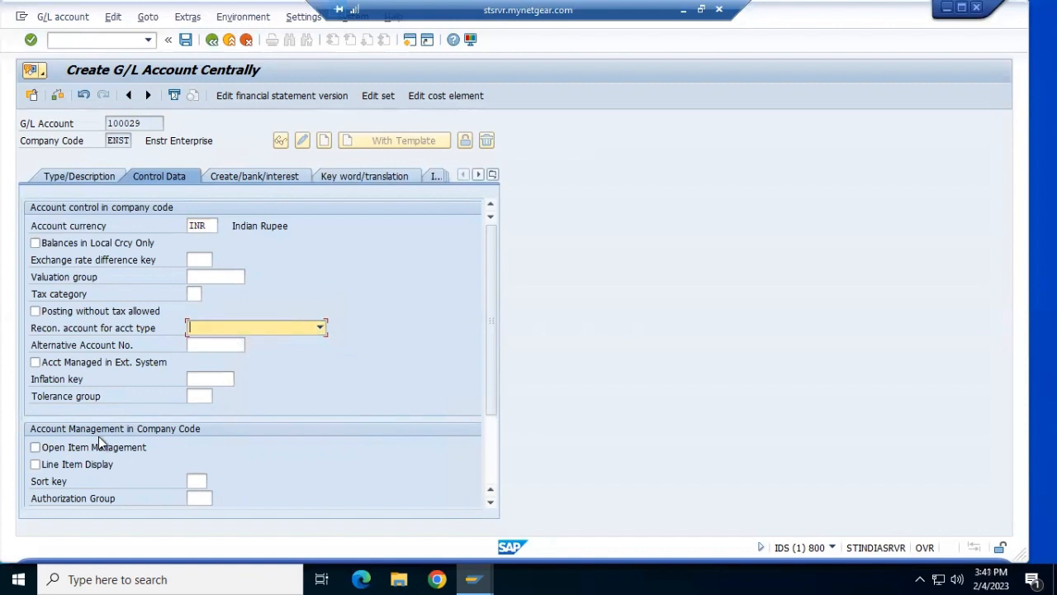
# Open the document creation and bank settings, and look up the field status groups and account IDs
pyautogui.click(249, 177)
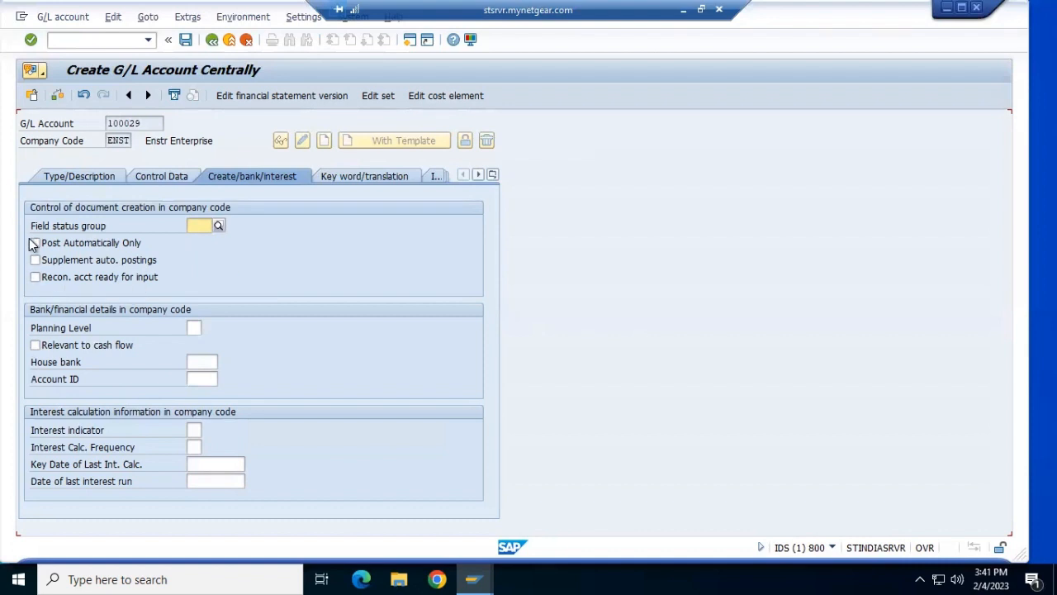
pyautogui.click(212, 225)
pyautogui.click(219, 226)
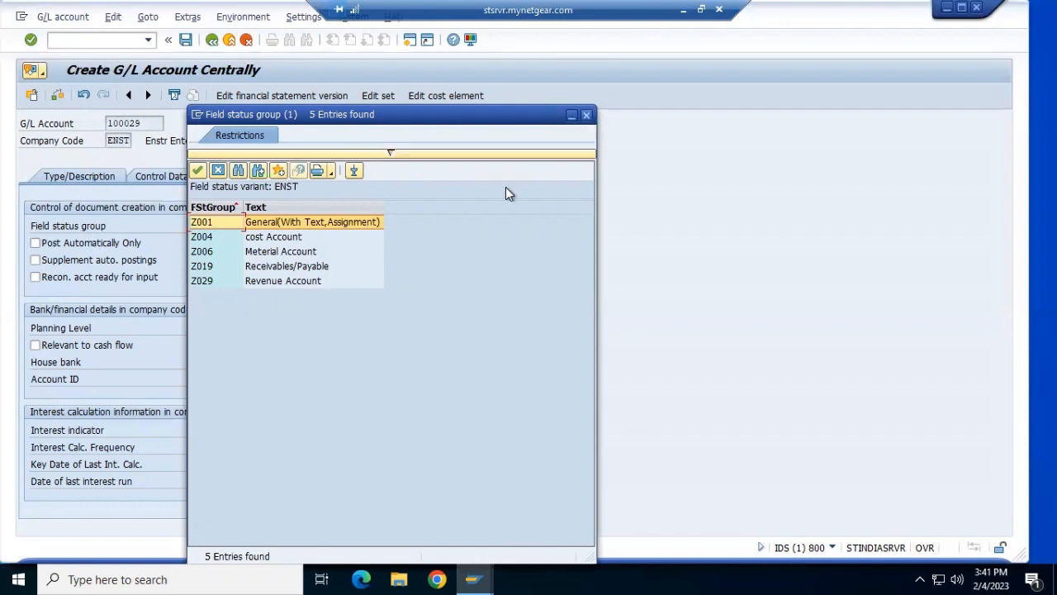
pyautogui.click(585, 116)
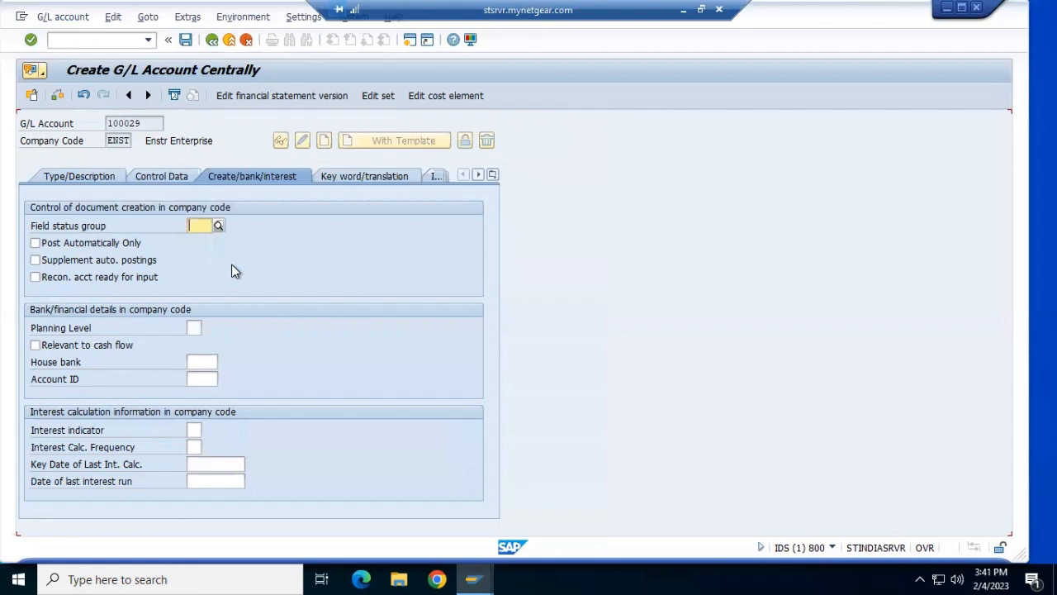
pyautogui.click(206, 381)
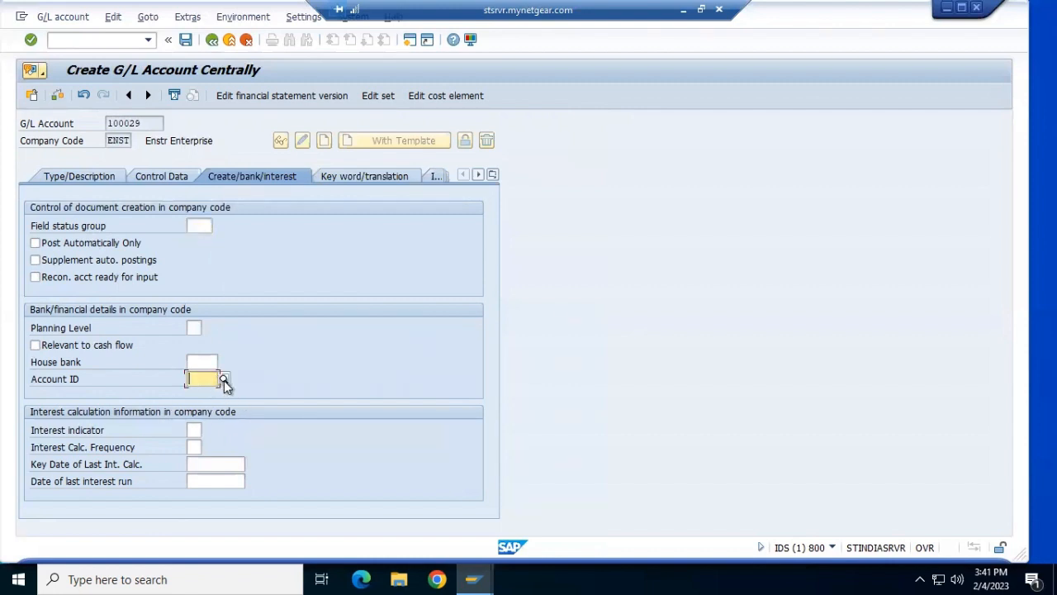
pyautogui.click(224, 379)
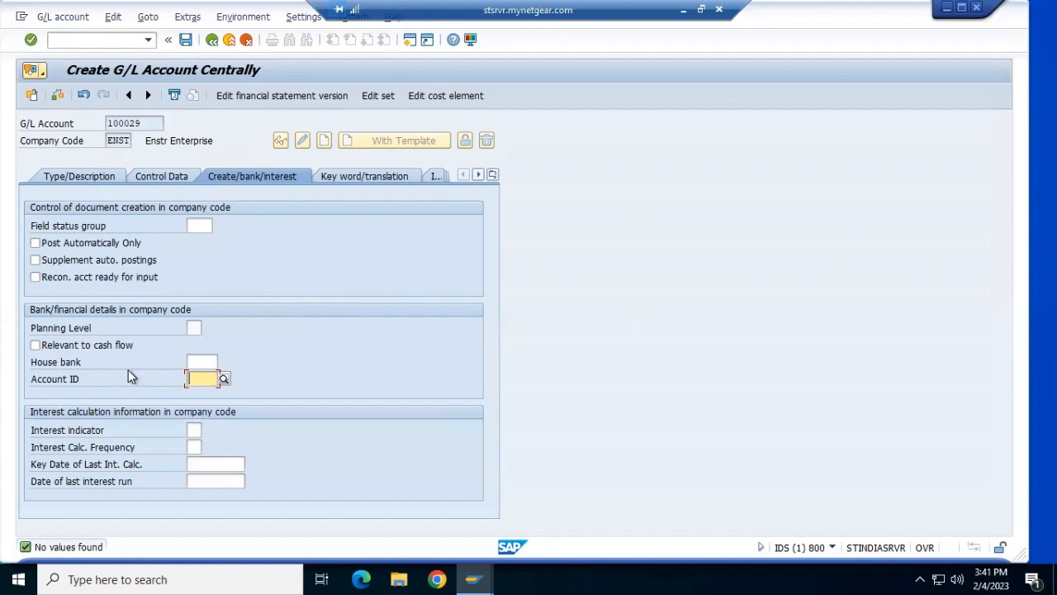
# Open the keyword and translation data, and set the first keyword row's language to English
pyautogui.click(374, 178)
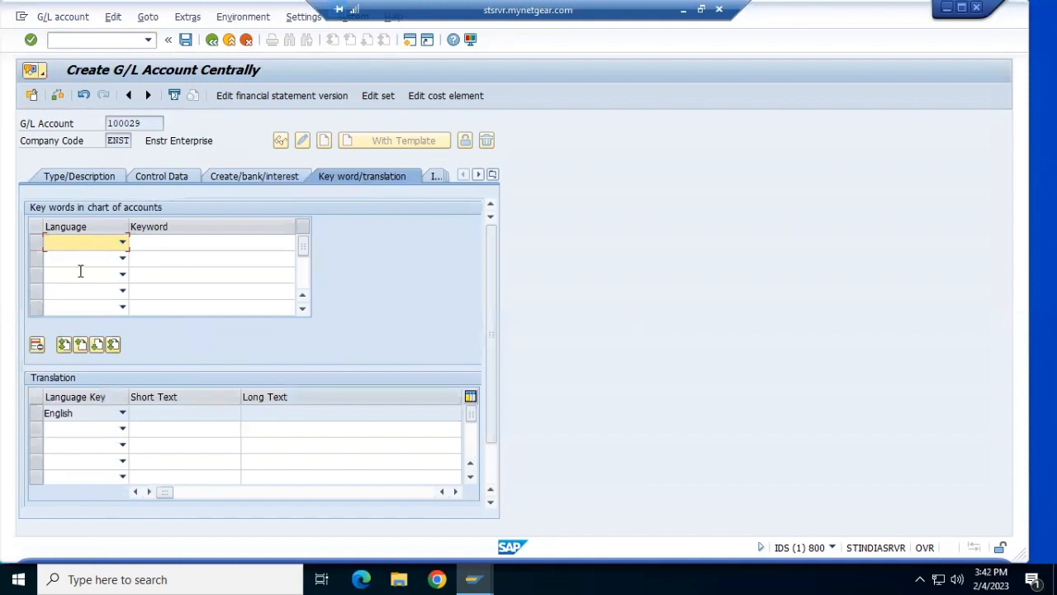
pyautogui.click(122, 244)
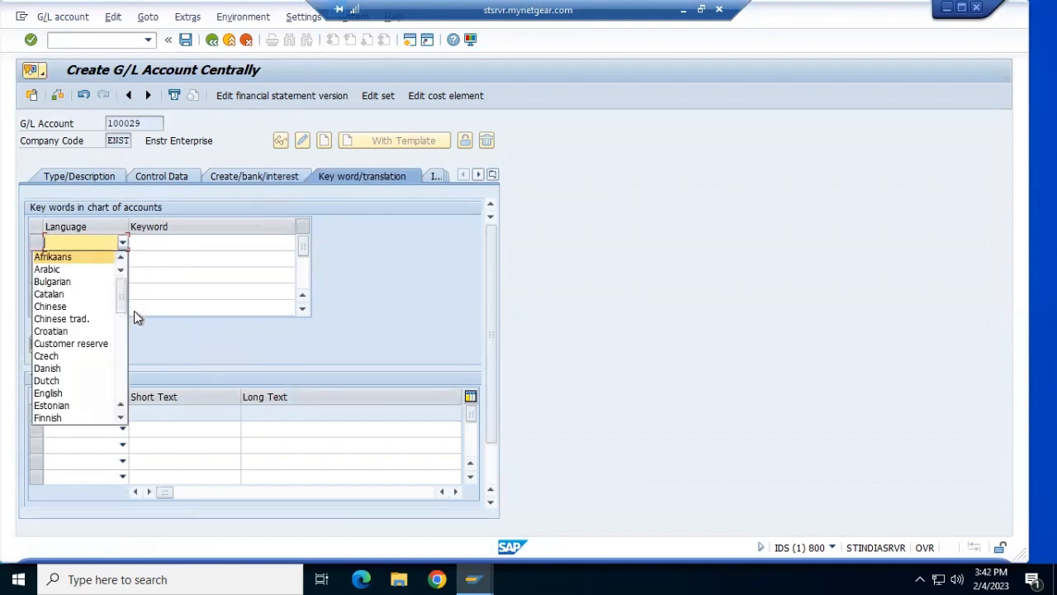
pyautogui.click(80, 396)
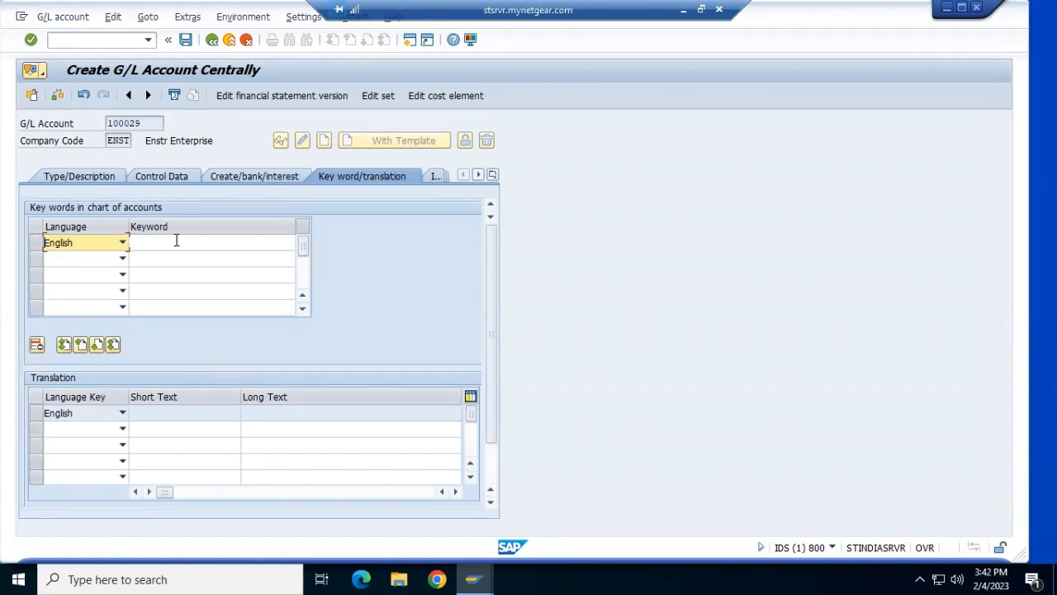
pyautogui.write('Afrikaans')
pyautogui.click(122, 244)
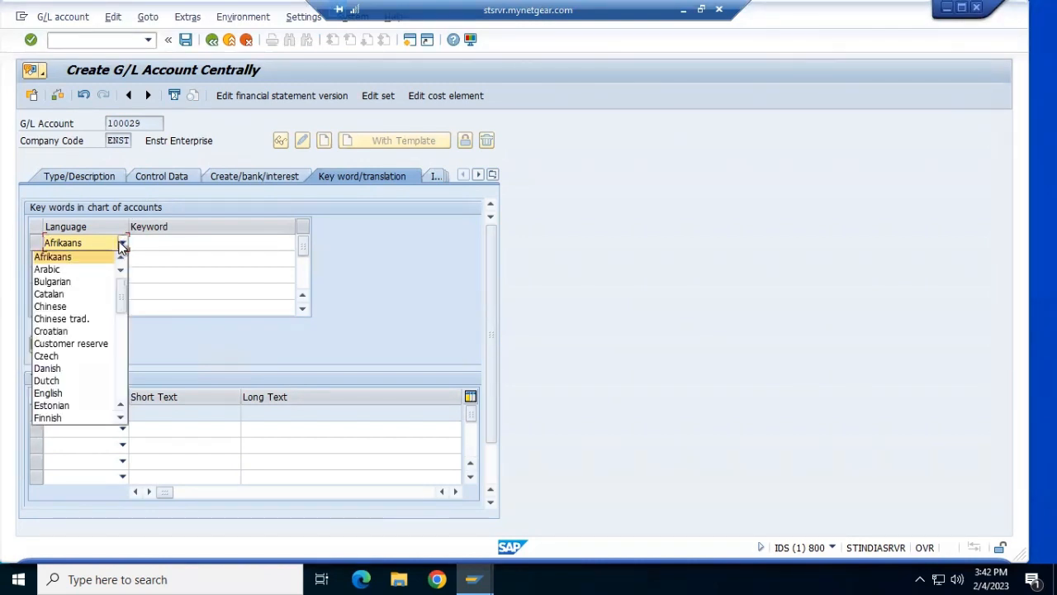
pyautogui.click(51, 394)
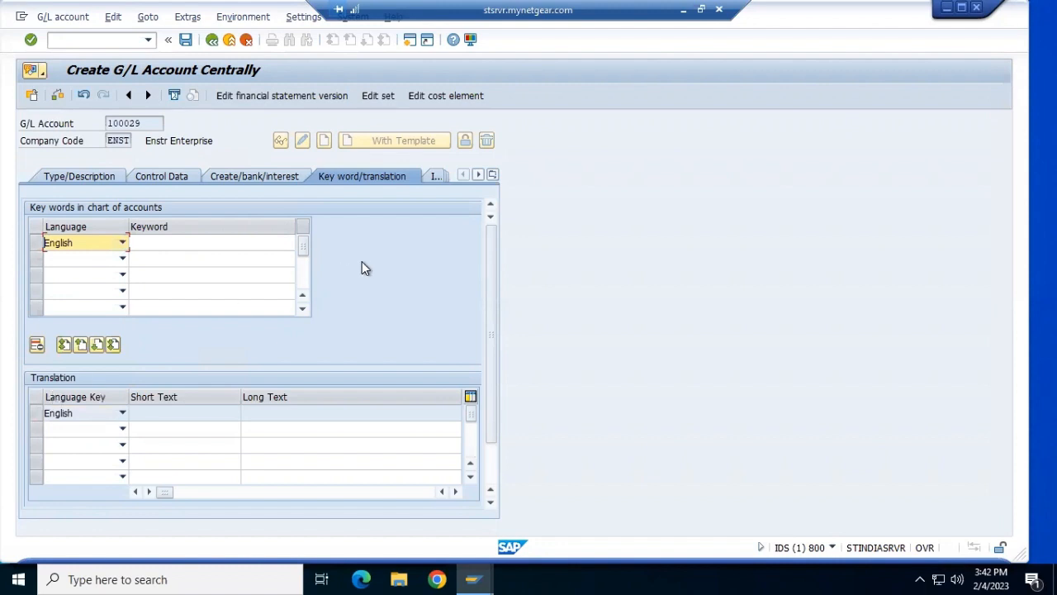
# Try to save G/L account 100029 from the page after the keyword and translation data
pyautogui.click(438, 178)
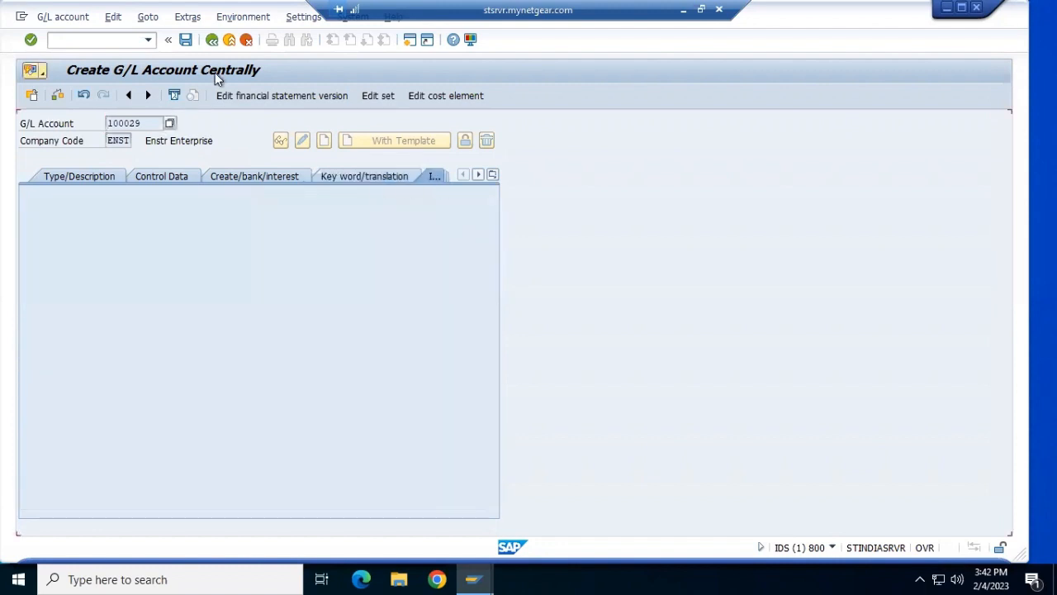
pyautogui.click(187, 41)
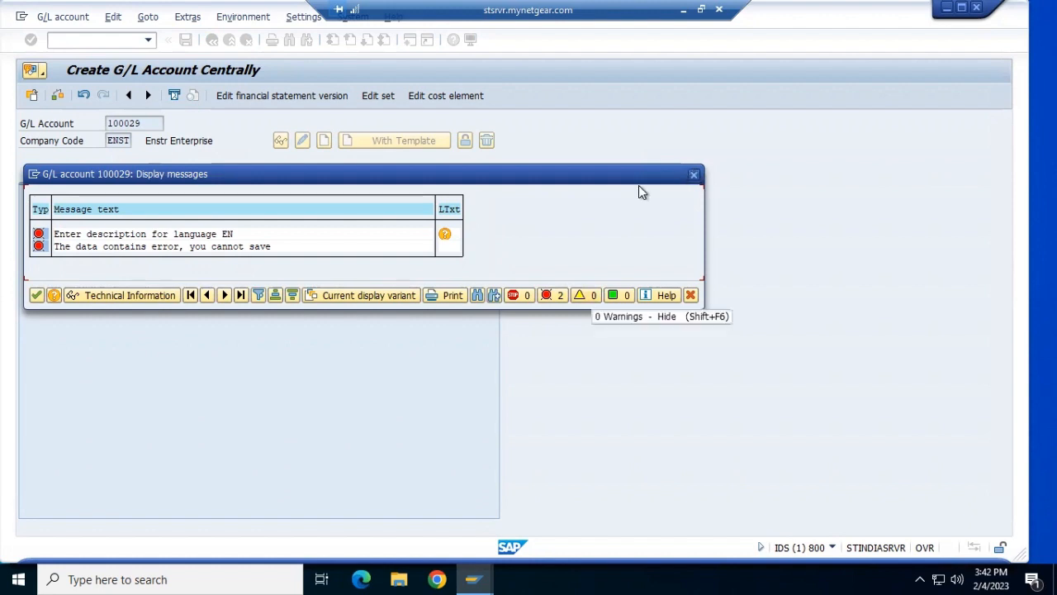
pyautogui.click(694, 177)
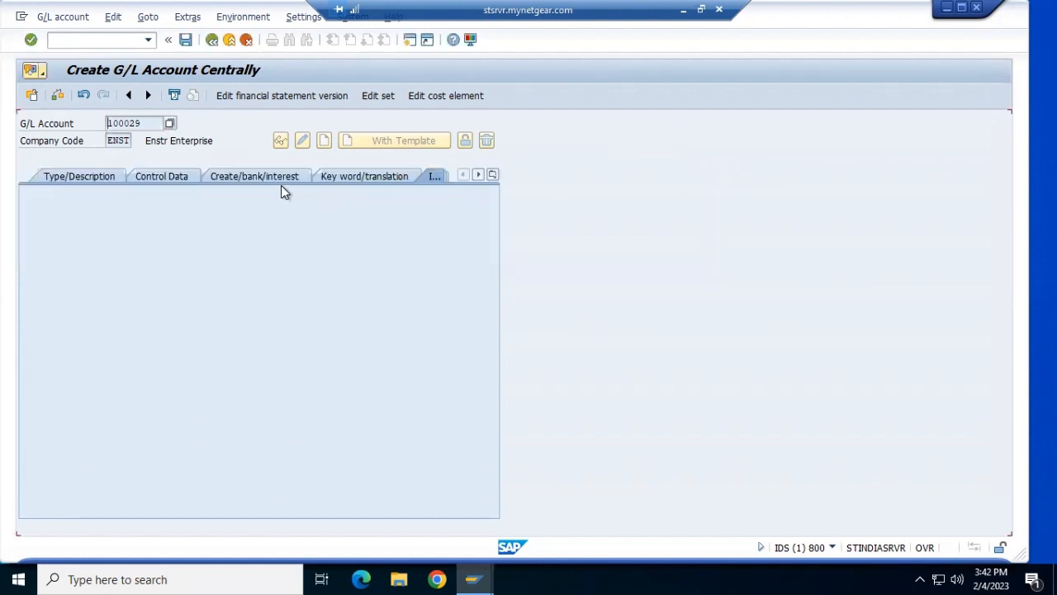
# Enter Debit as the English keyword in the chart of accounts and try to save the account
pyautogui.click(365, 180)
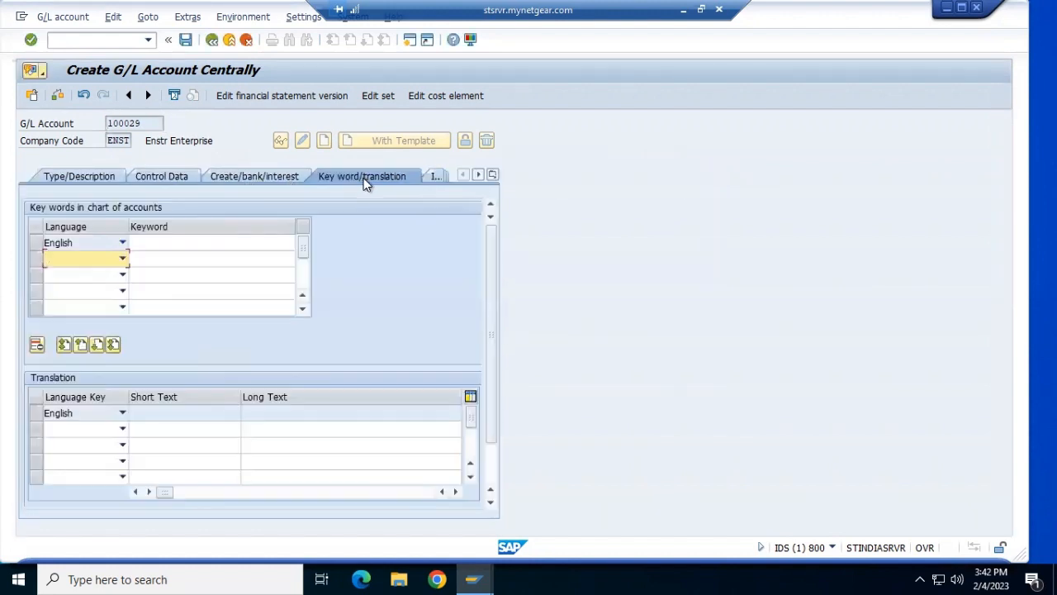
pyautogui.click(152, 238)
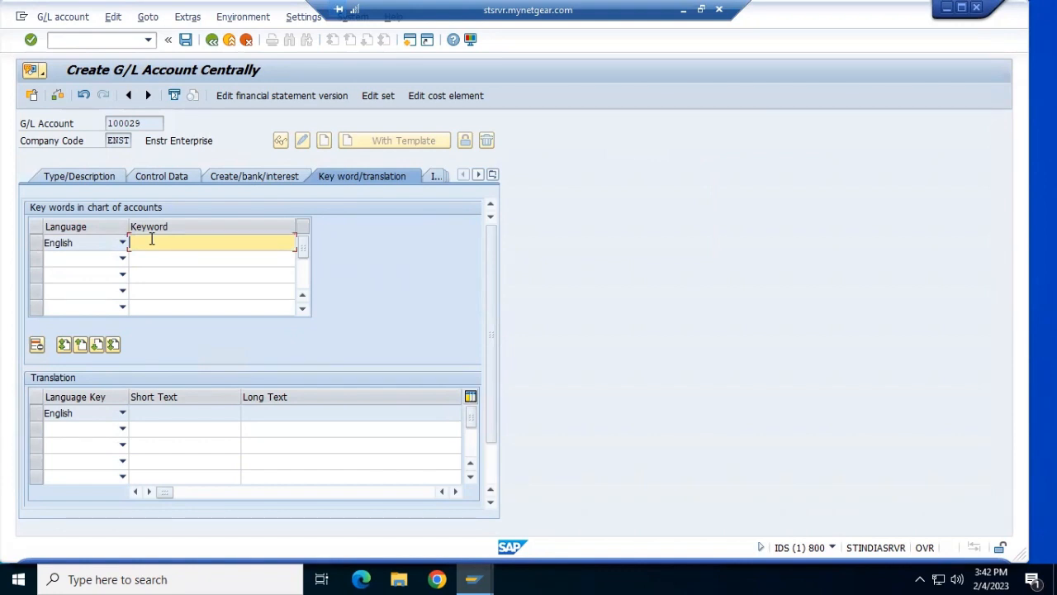
pyautogui.write('Debit')
pyautogui.click(185, 40)
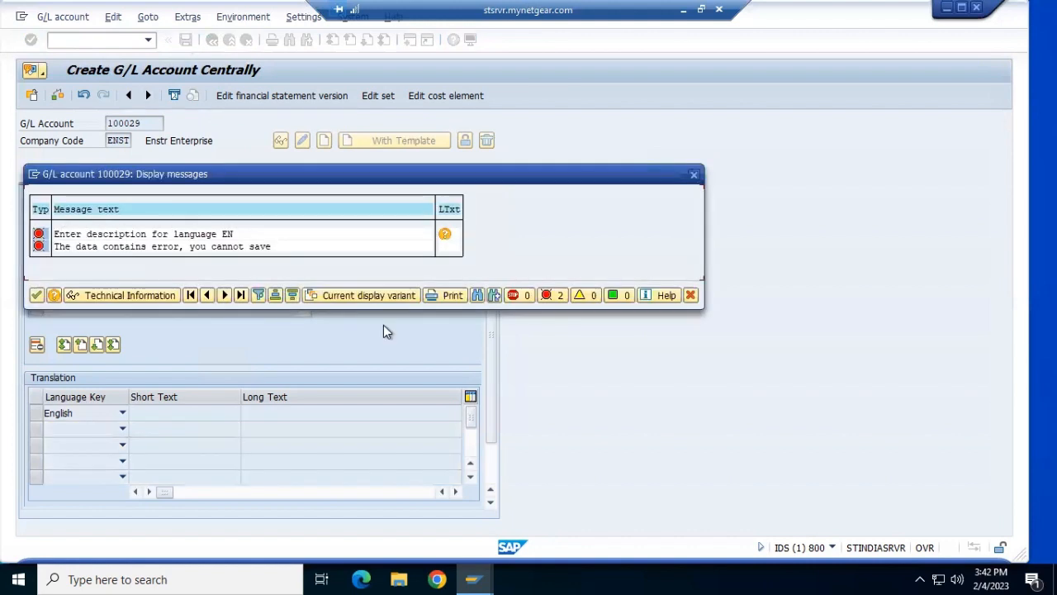
pyautogui.click(694, 177)
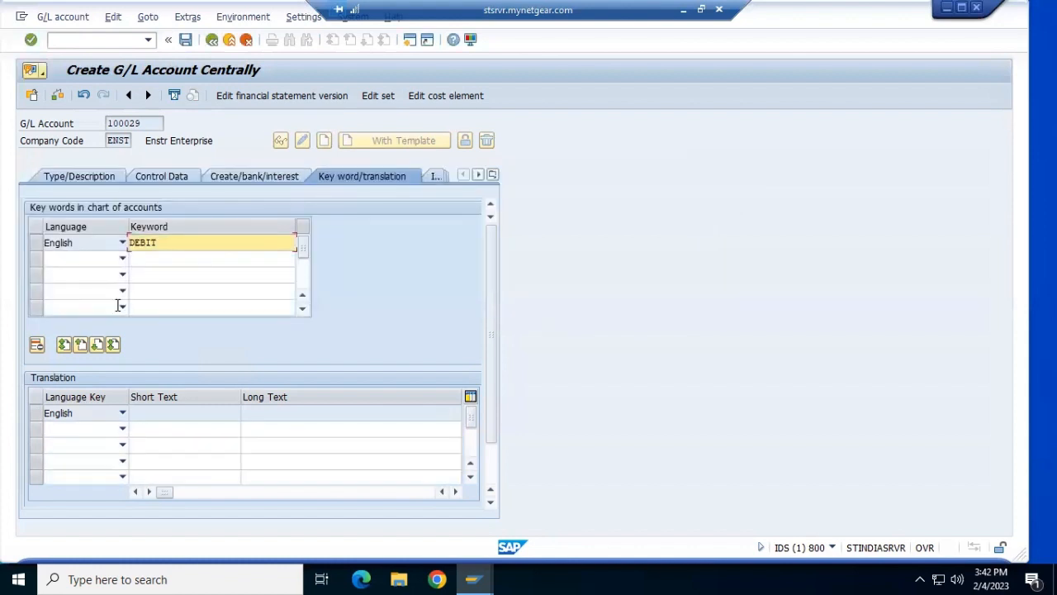
# Check the language options of the English keyword row and clear its keyword text
pyautogui.click(120, 242)
pyautogui.click(122, 242)
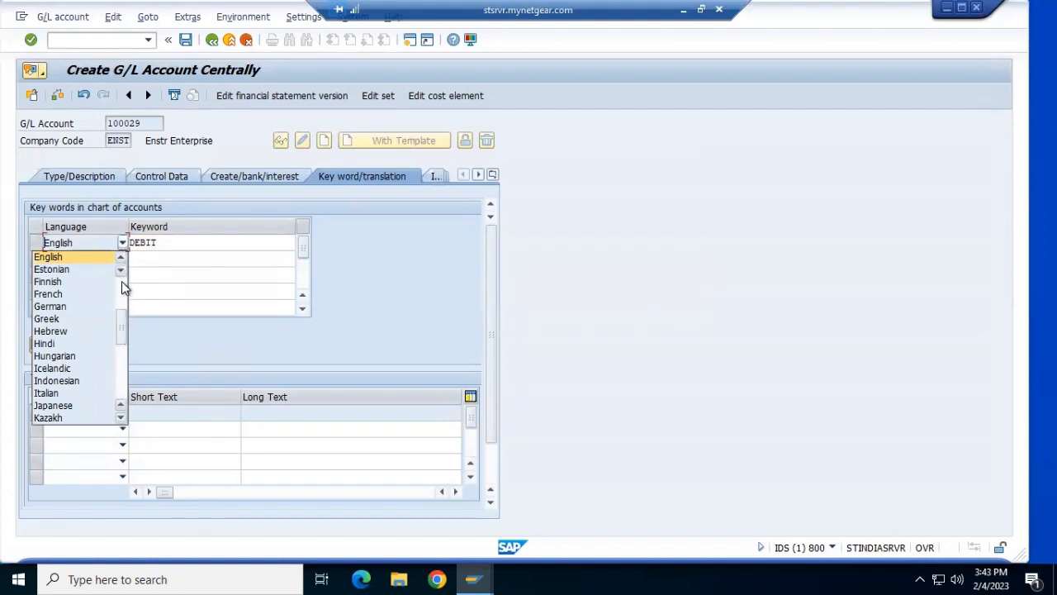
pyautogui.click(122, 281)
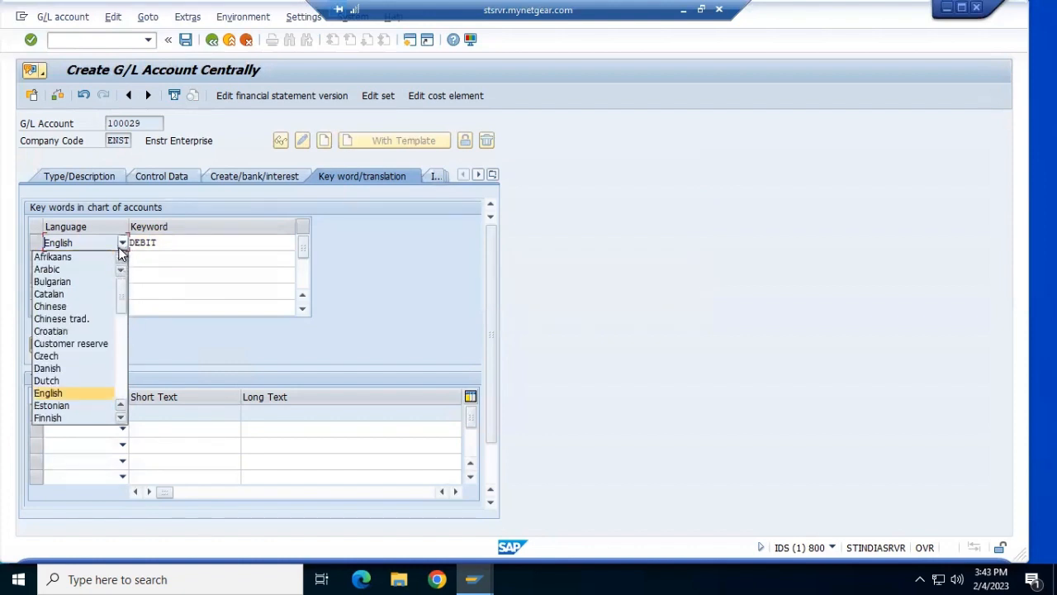
pyautogui.click(194, 223)
pyautogui.click(186, 240)
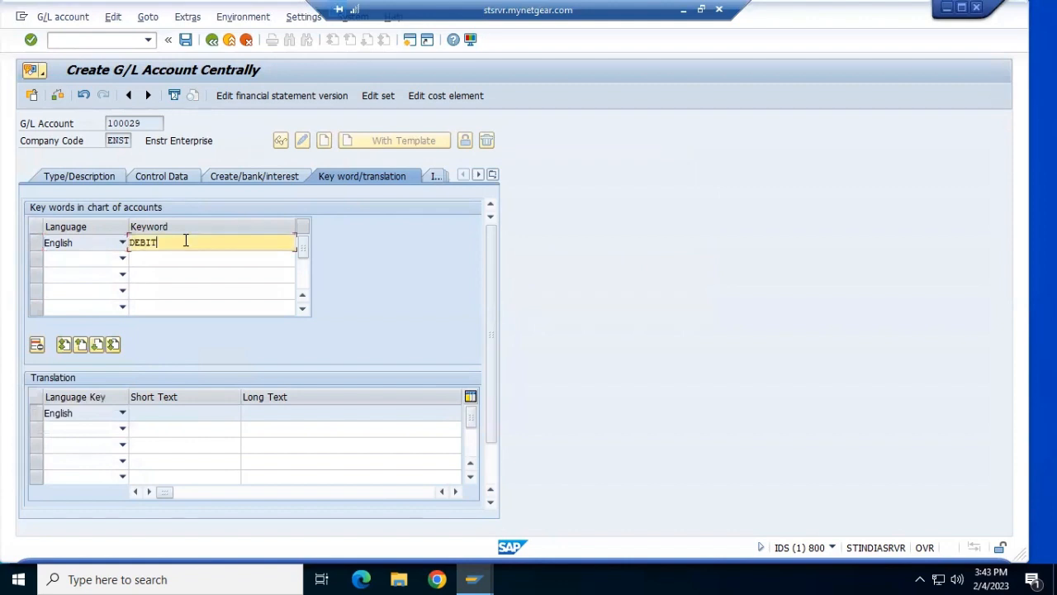
pyautogui.press('BackSpace')
pyautogui.press('BackSpace')
pyautogui.press('BackSpace')
pyautogui.press('BackSpace')
pyautogui.press('BackSpace')
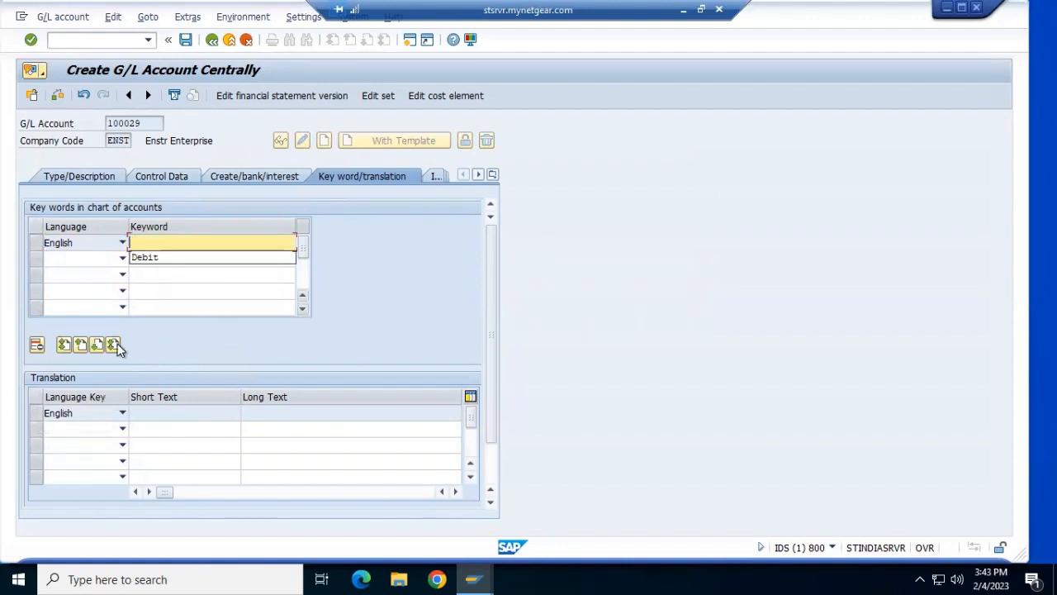
# Re-enter Debit as the keyword in the English row of the chart of accounts keywords
pyautogui.click(174, 415)
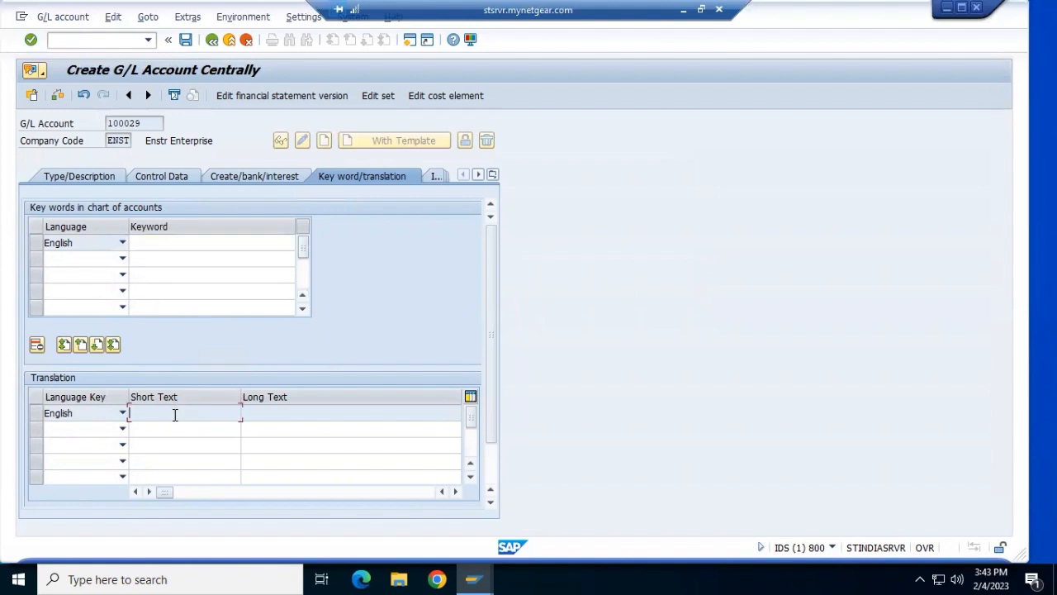
pyautogui.click(96, 347)
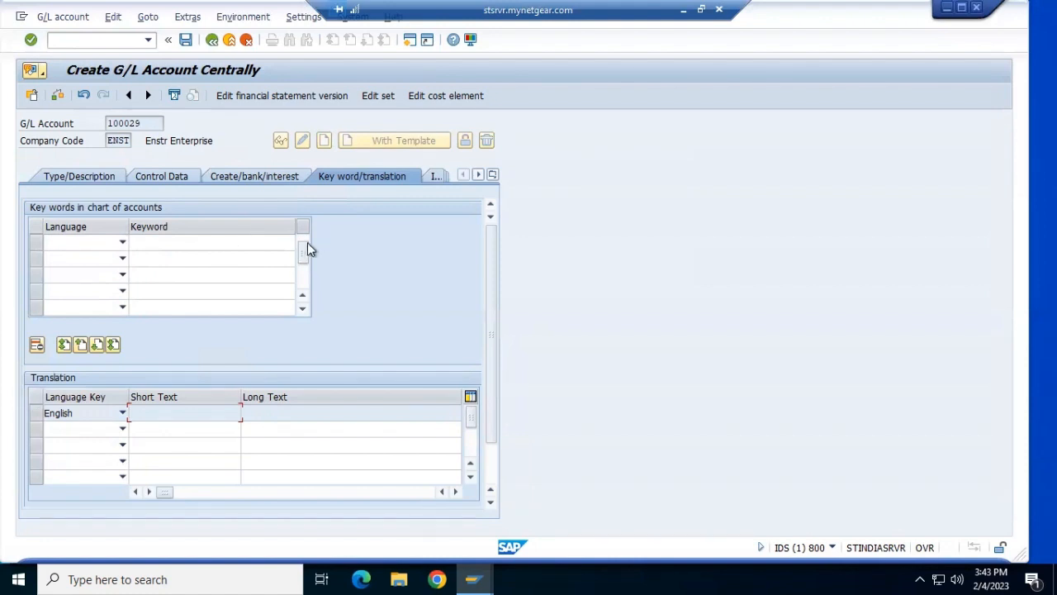
pyautogui.moveTo(302, 256); pyautogui.dragTo(295, 224)
pyautogui.click(165, 242)
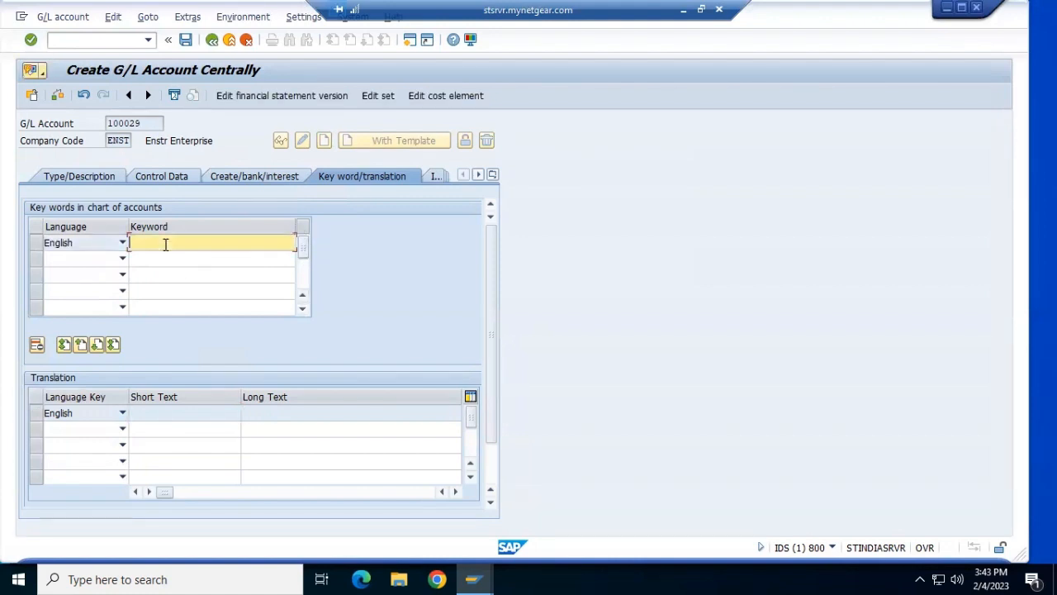
pyautogui.write('De')
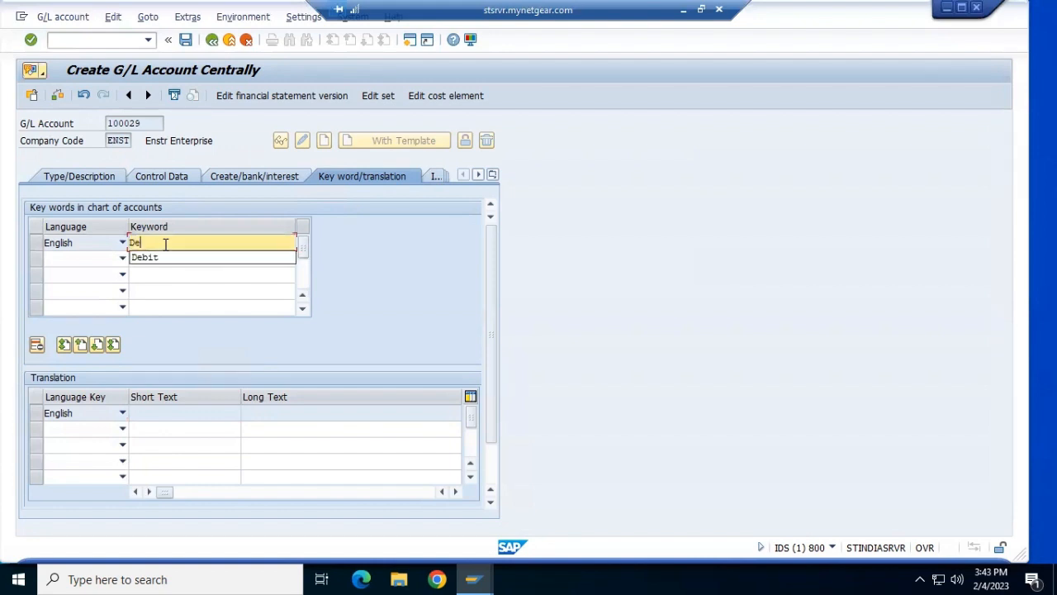
pyautogui.write('bit')
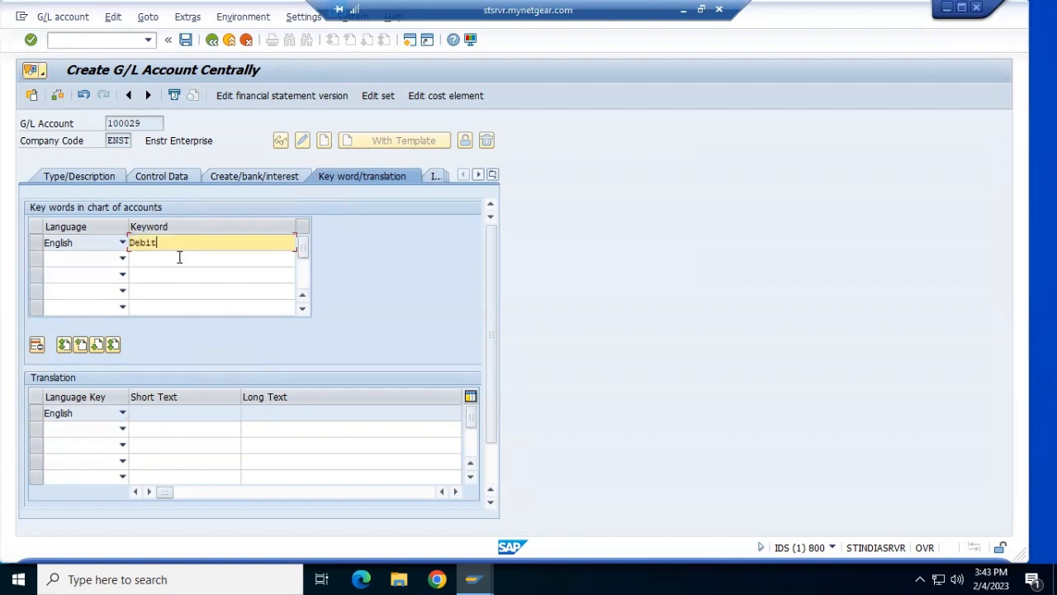
pyautogui.press('Return')
# Delete the English keyword row containing DEBIT and try again to save the account
pyautogui.click(35, 242)
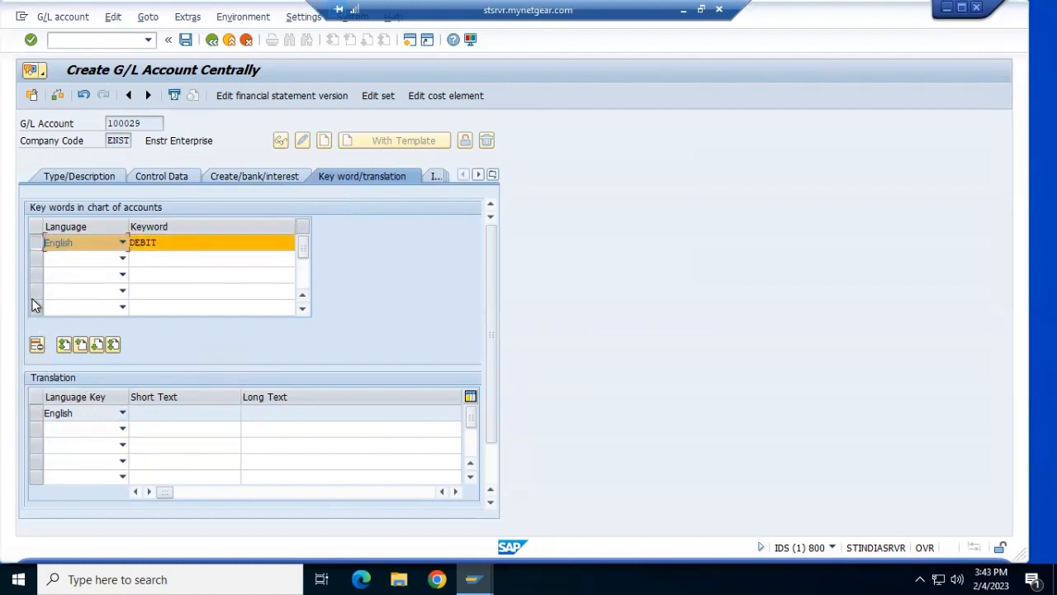
pyautogui.click(37, 344)
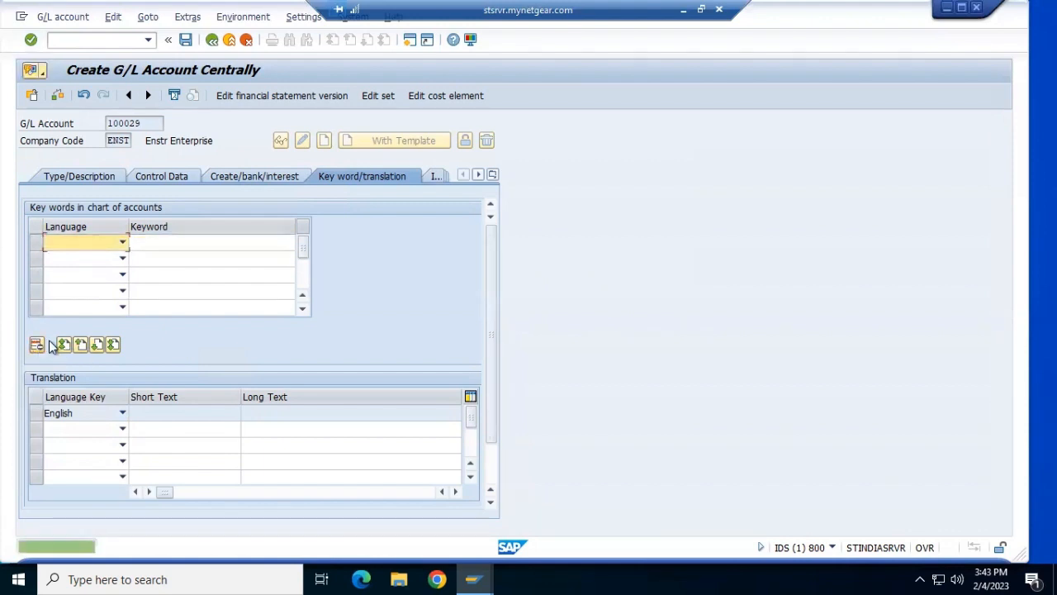
pyautogui.click(185, 40)
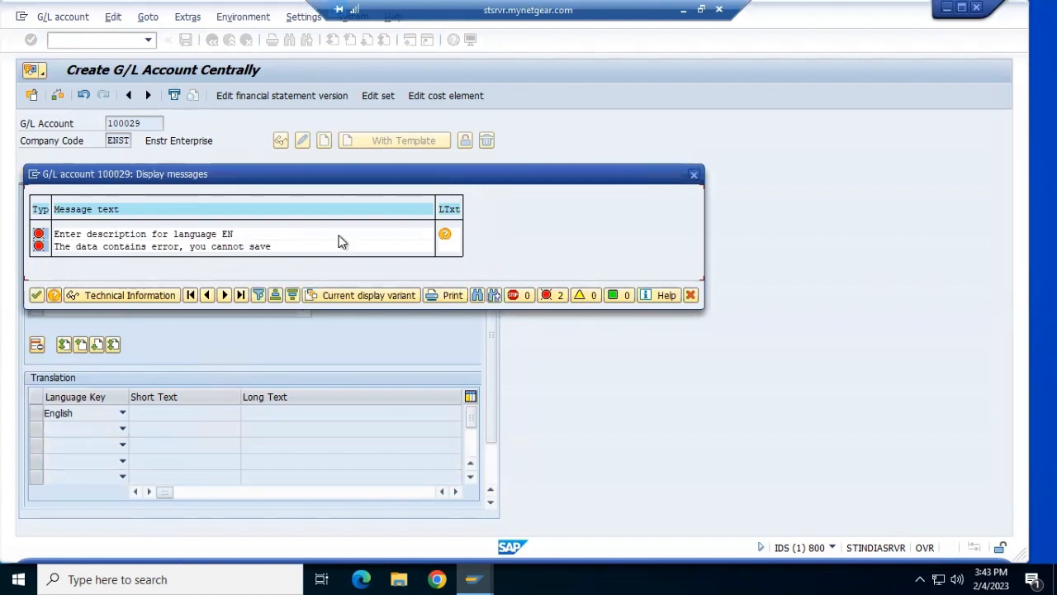
pyautogui.click(694, 175)
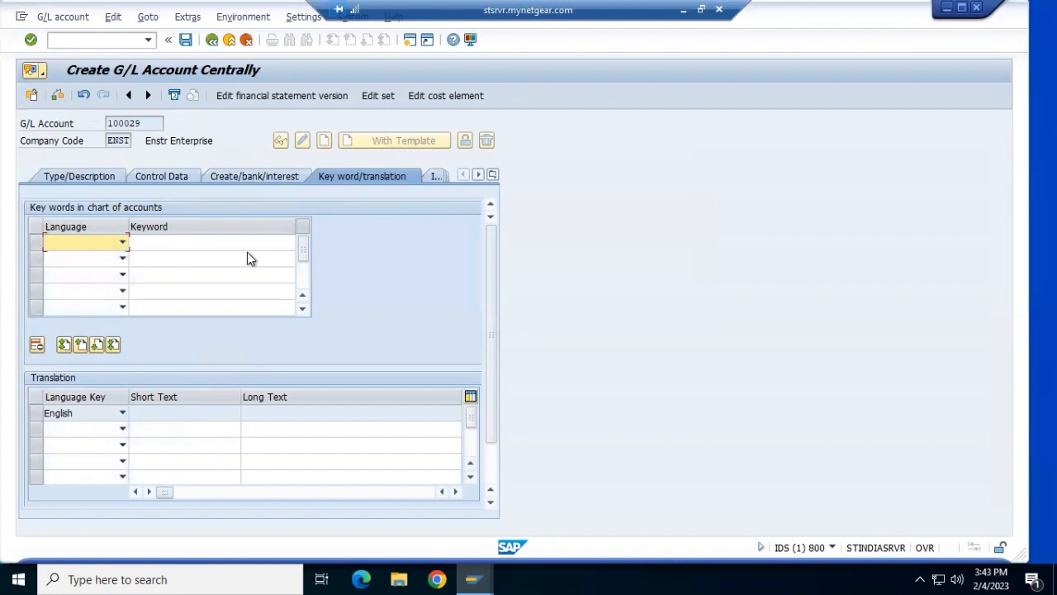
# Add an English row with the keyword credit to the chart of accounts keywords and try to save the account
pyautogui.click(125, 242)
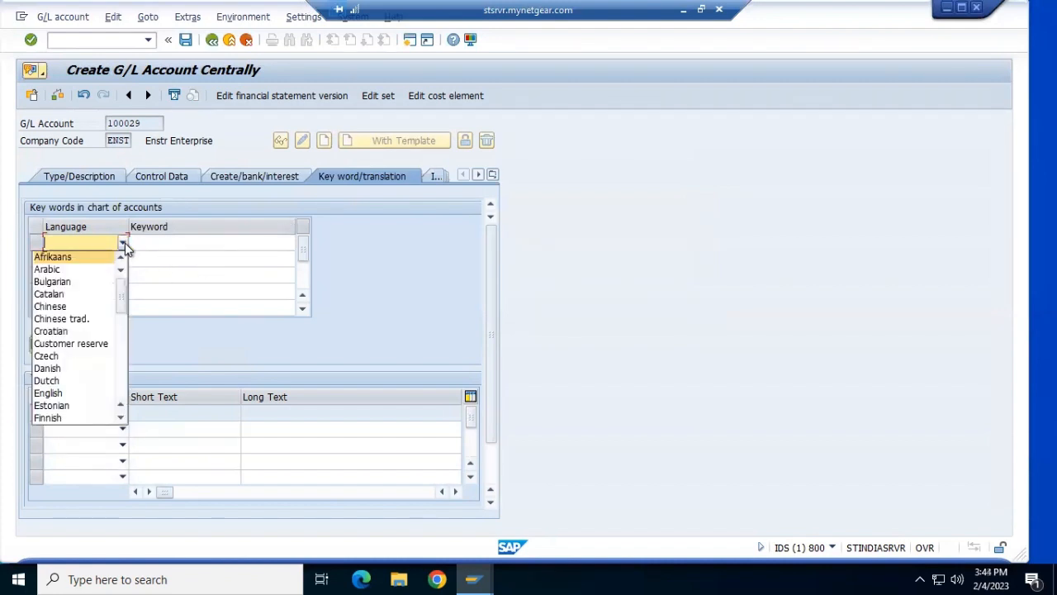
pyautogui.click(49, 393)
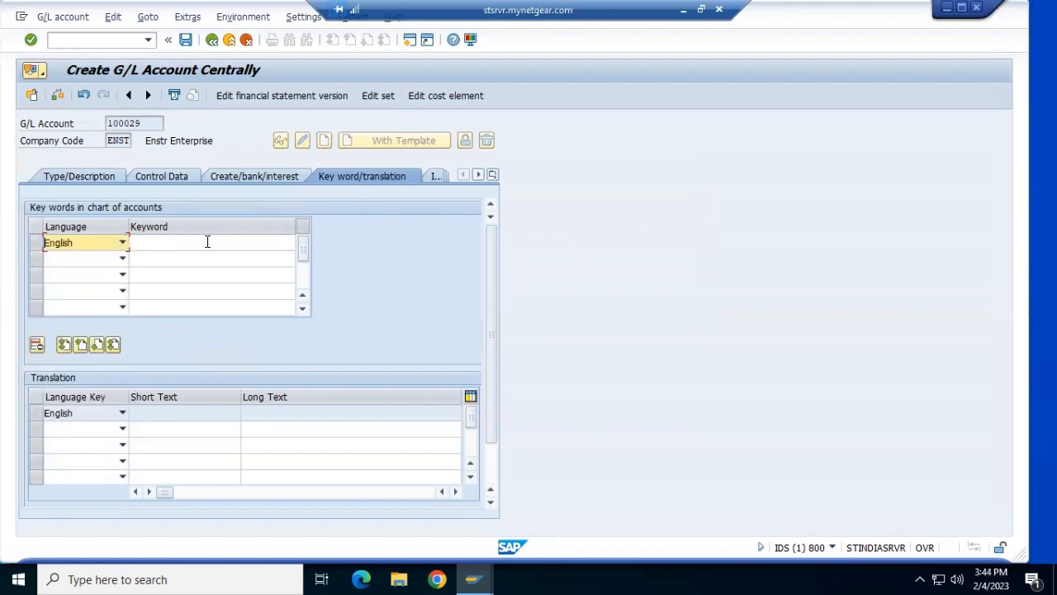
pyautogui.click(207, 242)
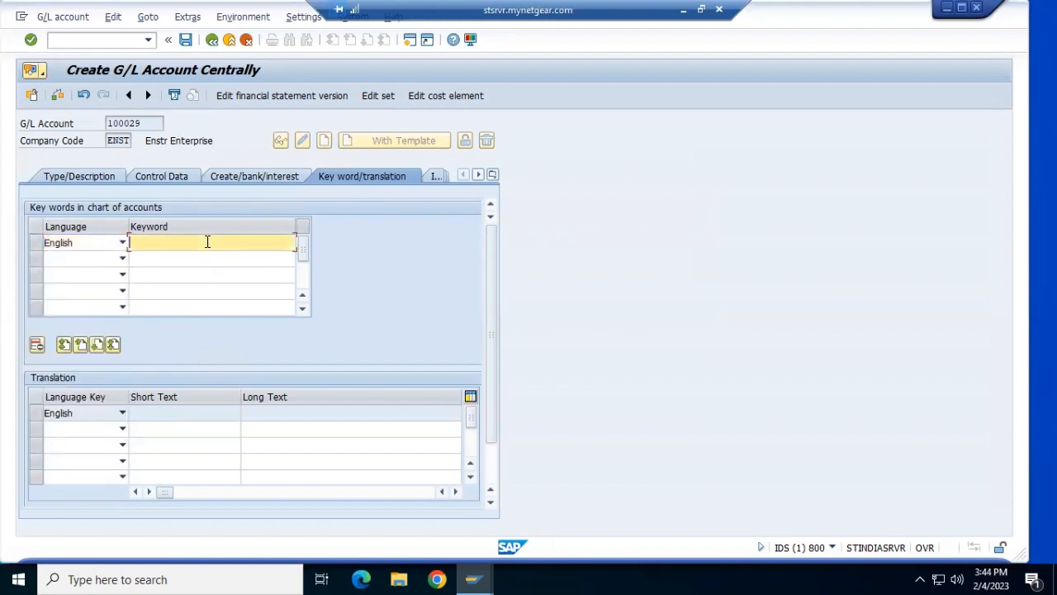
pyautogui.write('credit')
pyautogui.press('Return')
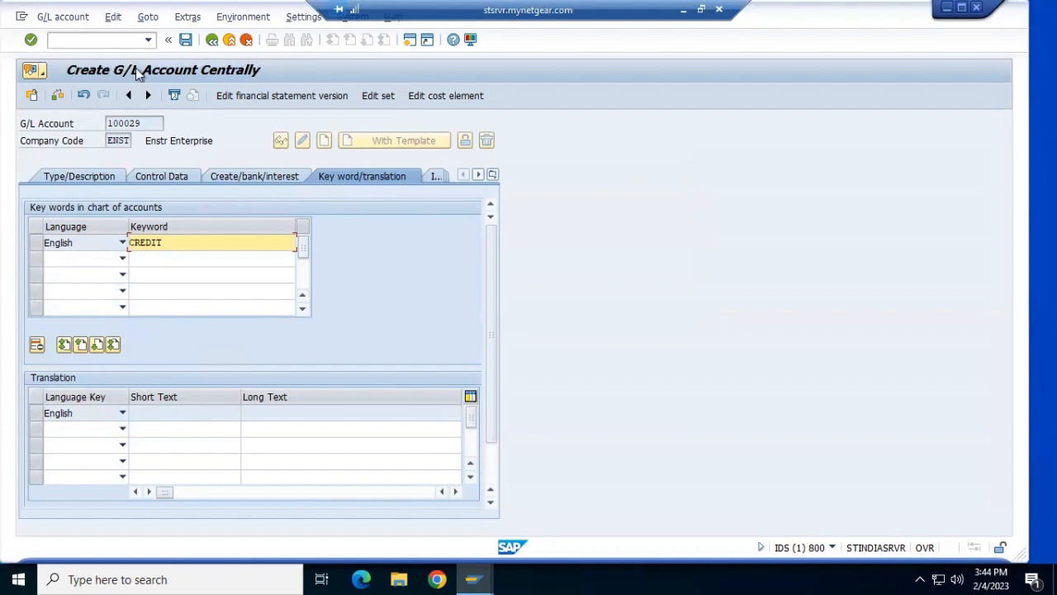
pyautogui.click(186, 40)
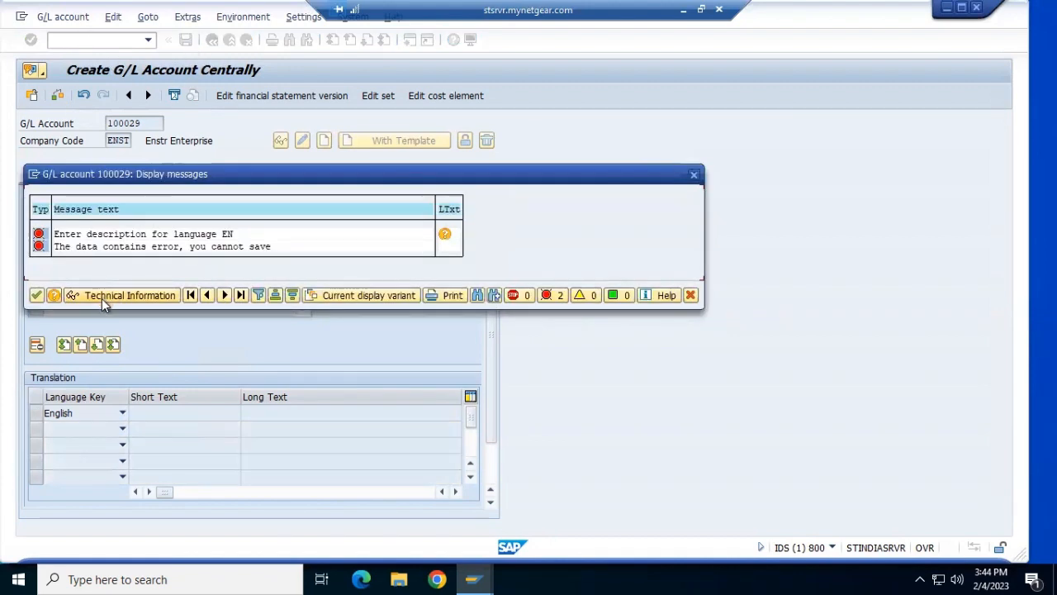
pyautogui.moveTo(623, 314); pyautogui.dragTo(282, 287)
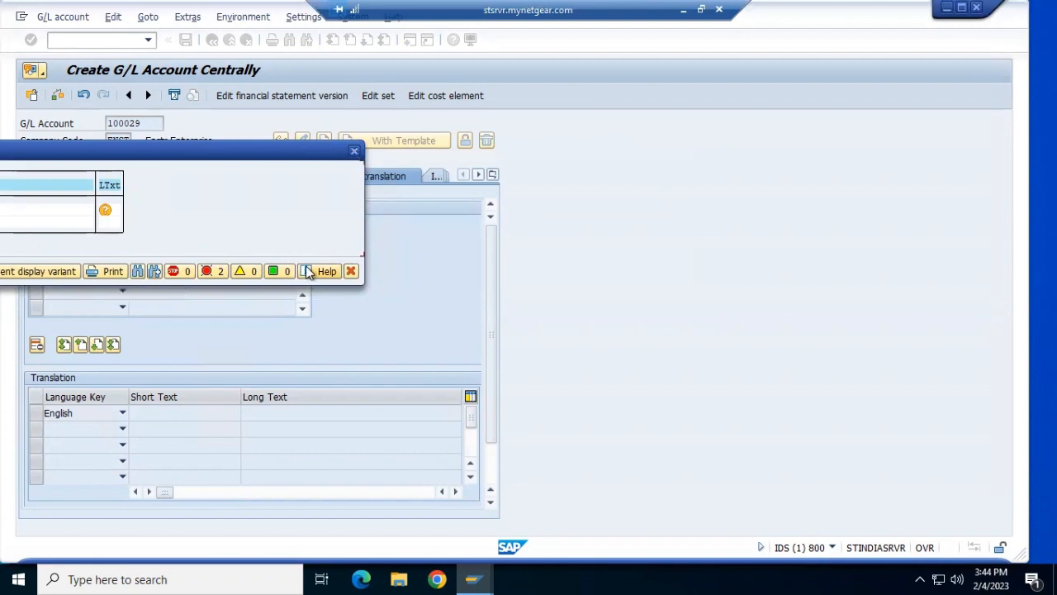
pyautogui.click(354, 152)
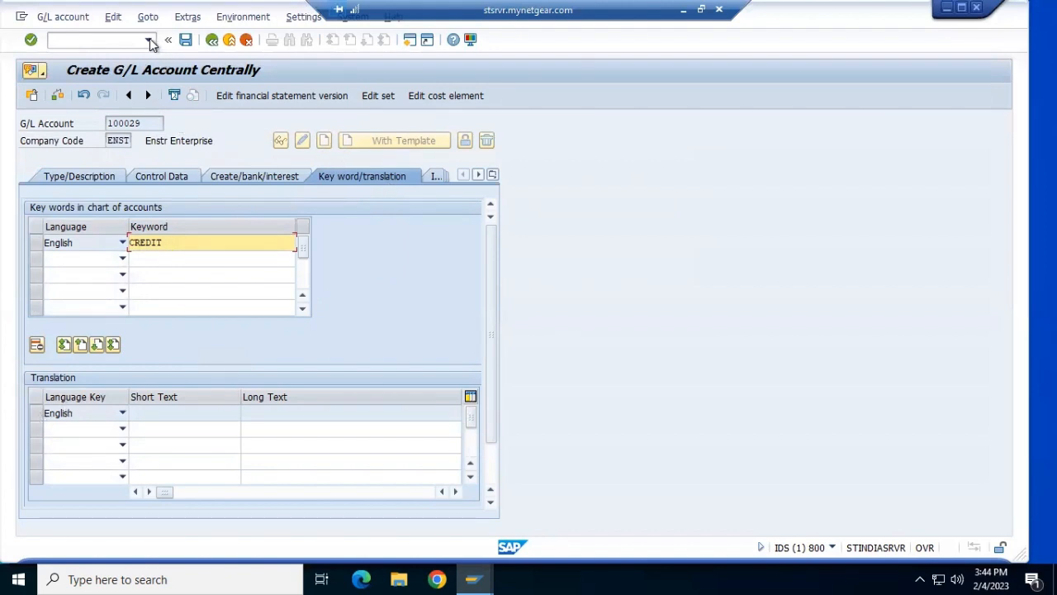
# Review the account's type/description and keyword data, and restart the G/L account transaction with /nfs00
pyautogui.click(86, 174)
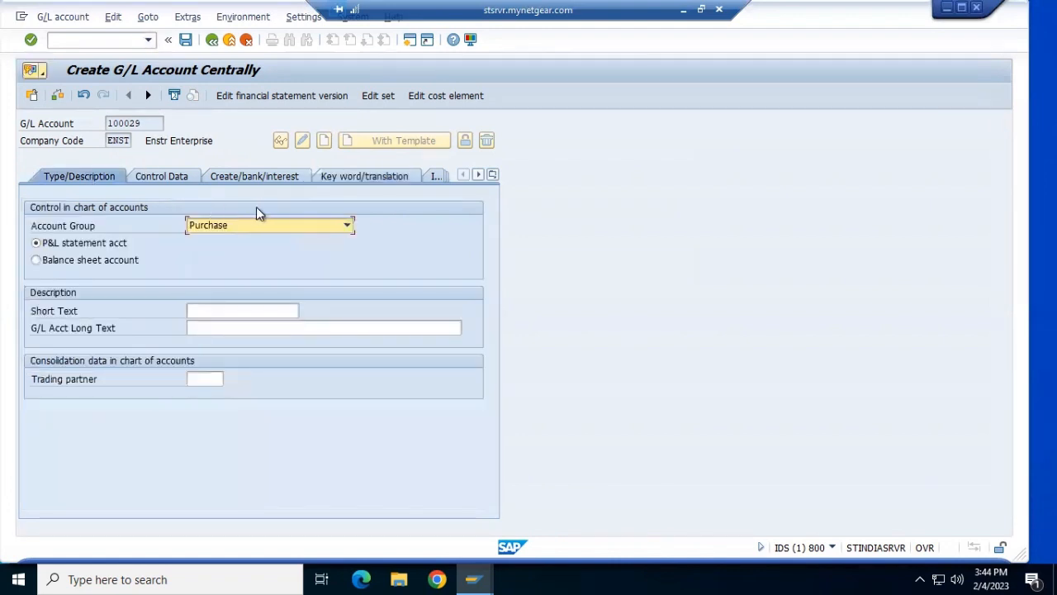
pyautogui.click(390, 180)
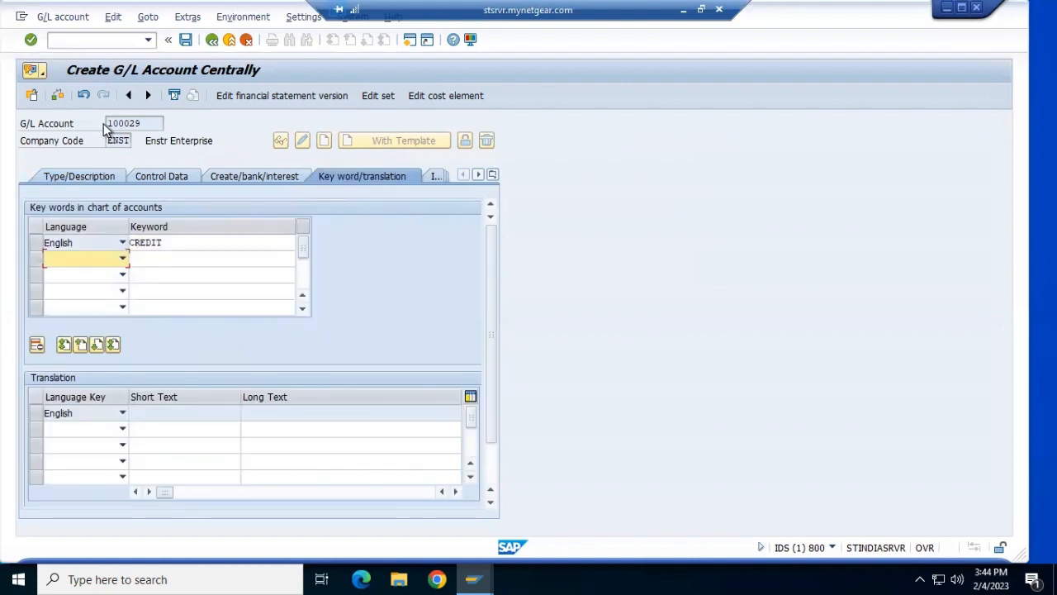
pyautogui.click(151, 39)
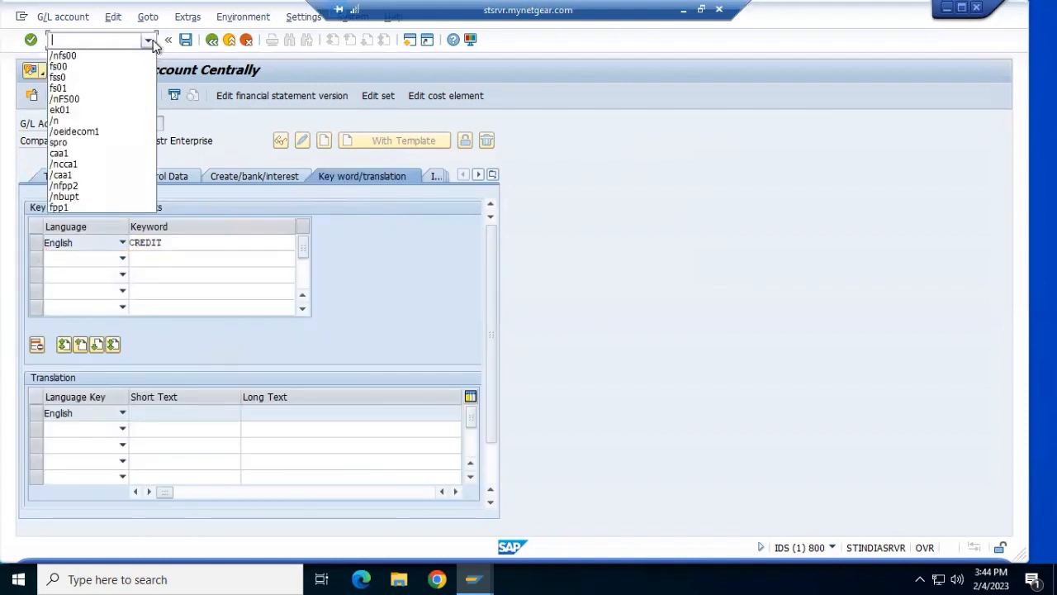
pyautogui.click(116, 58)
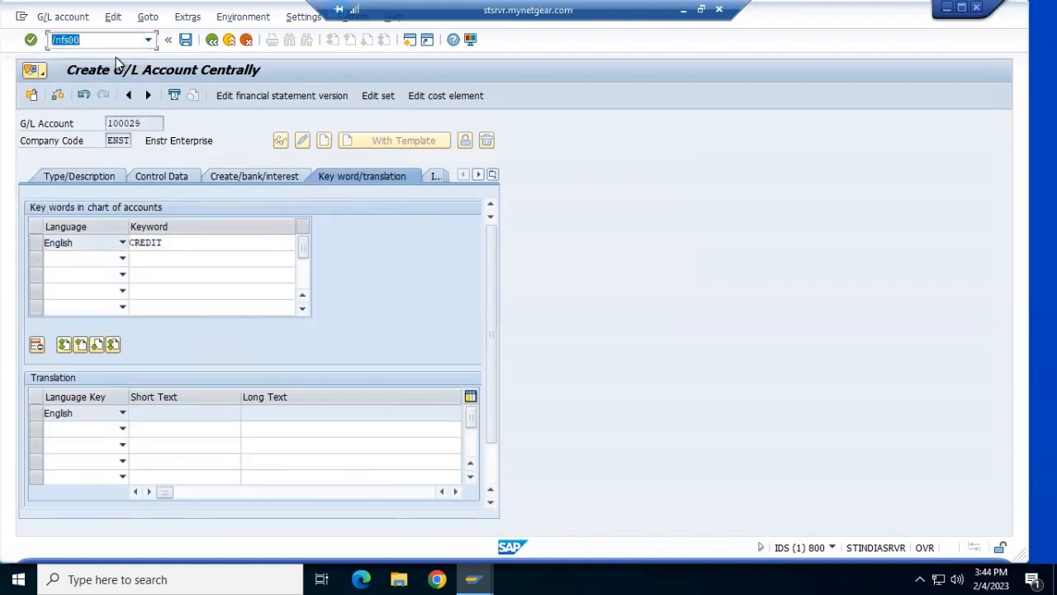
pyautogui.press('Return')
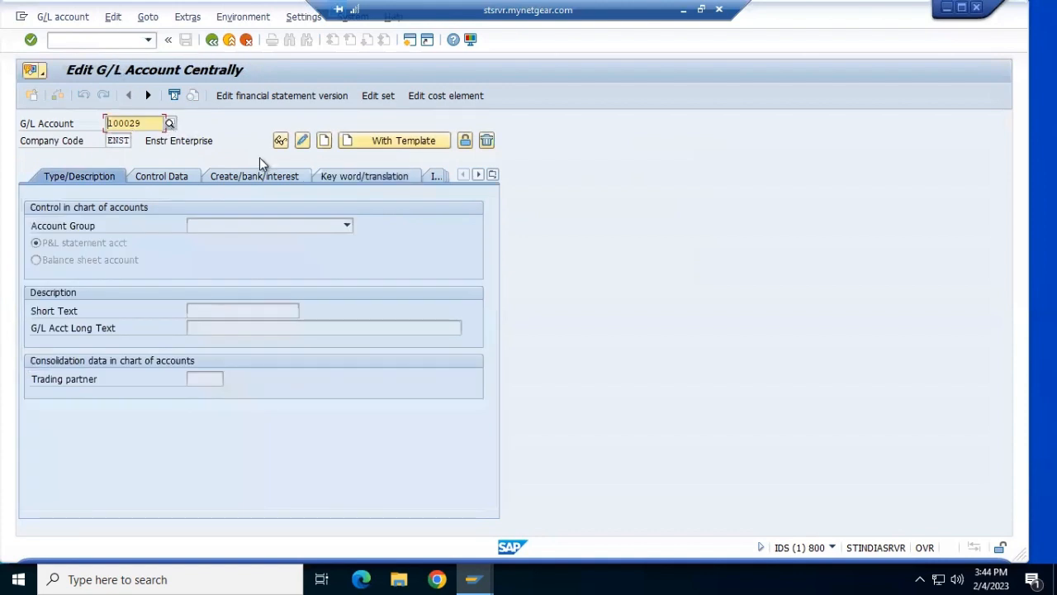
# Try to display the data of G/L account 100029 in company code ENST
pyautogui.click(172, 178)
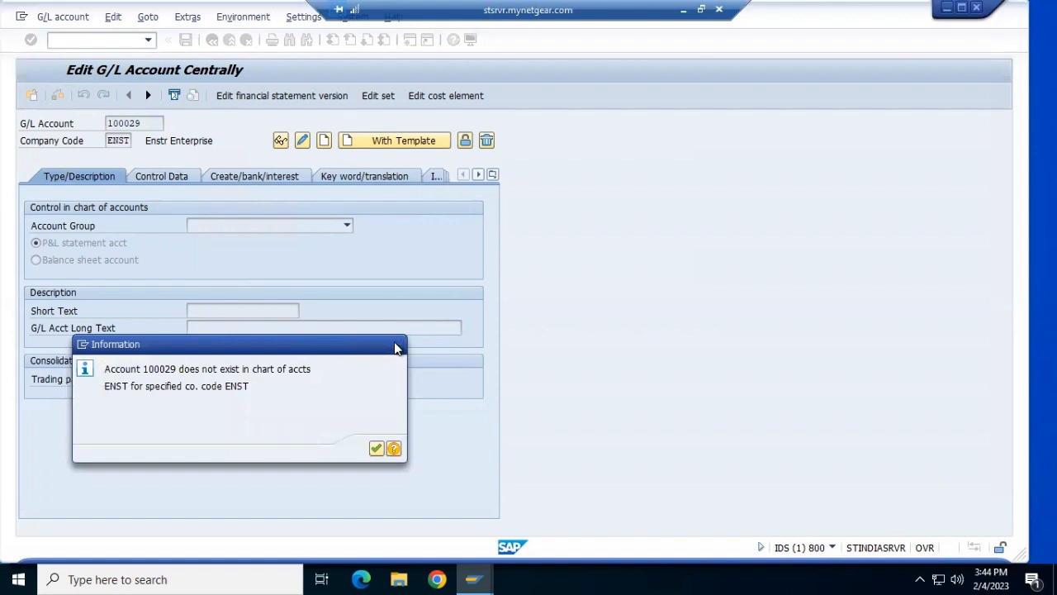
pyautogui.click(396, 346)
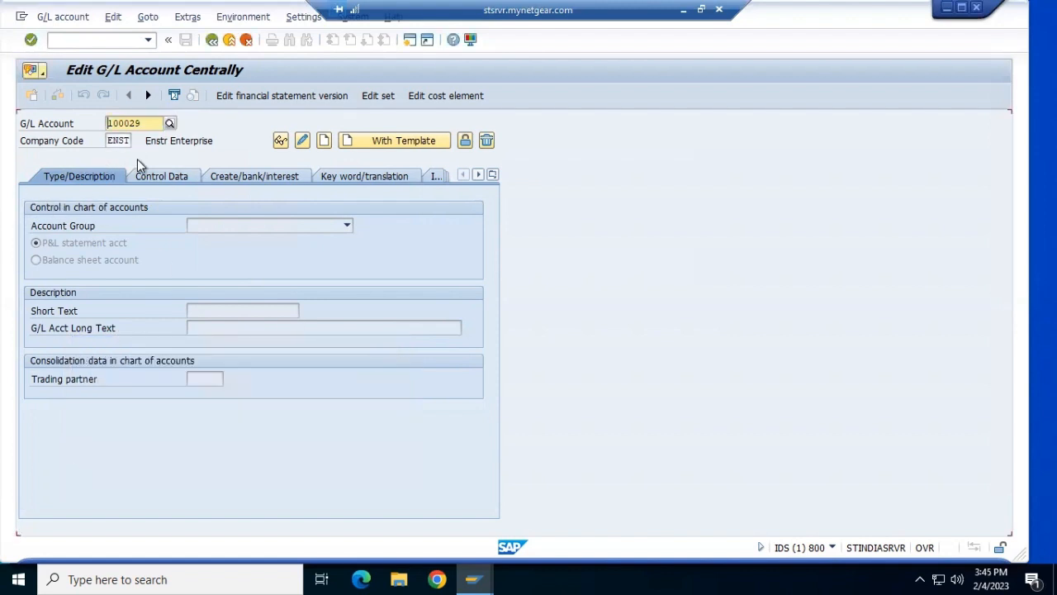
pyautogui.press('Return')
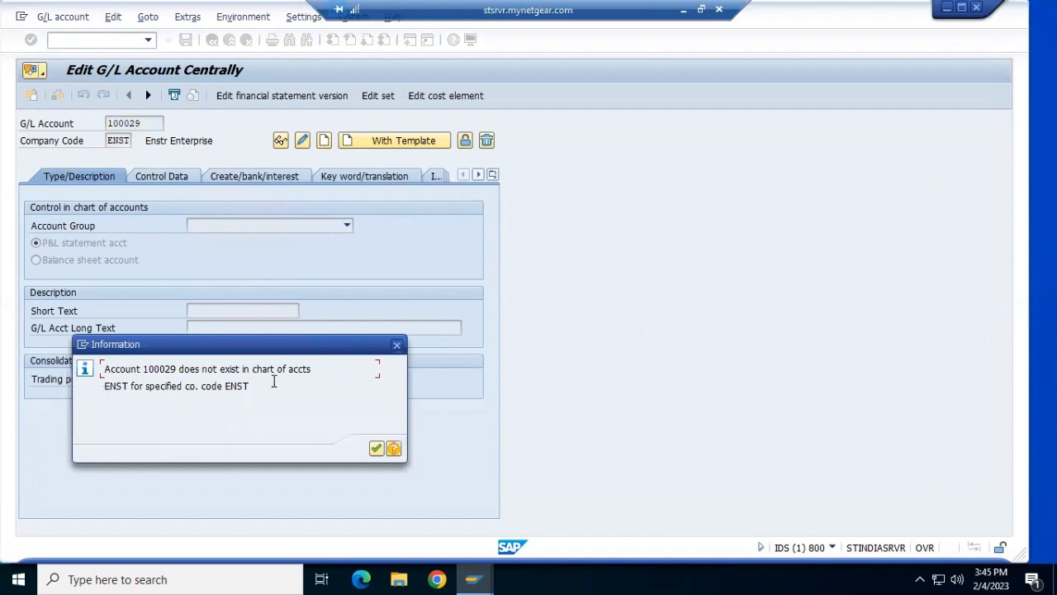
pyautogui.click(376, 449)
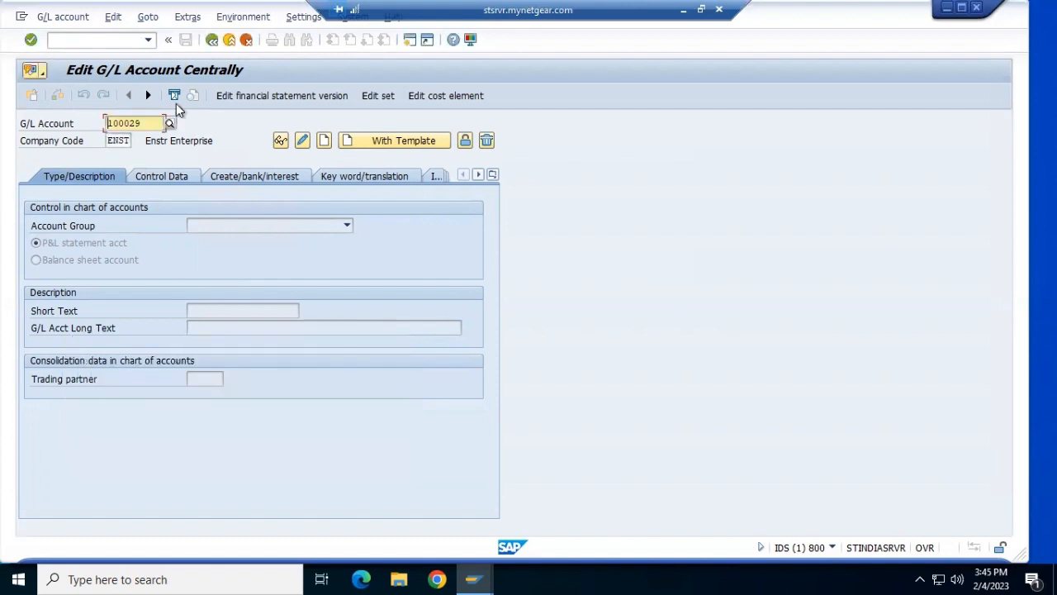
# Return to SAP Easy Access, run transaction fs01 and try to display the control and description data of account 100029
pyautogui.press('F3')
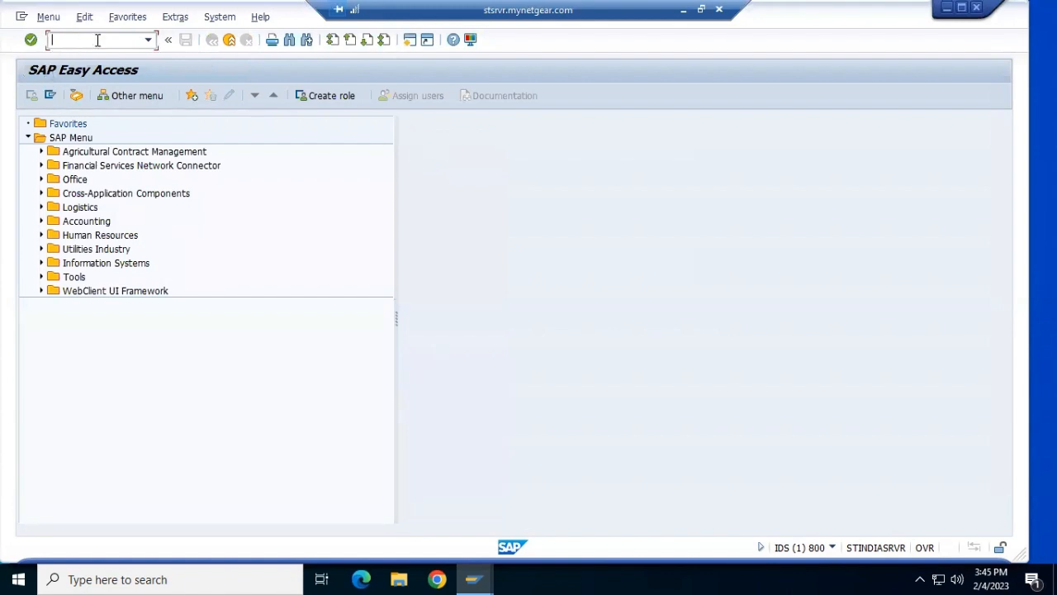
pyautogui.write('fs01')
pyautogui.press('Return')
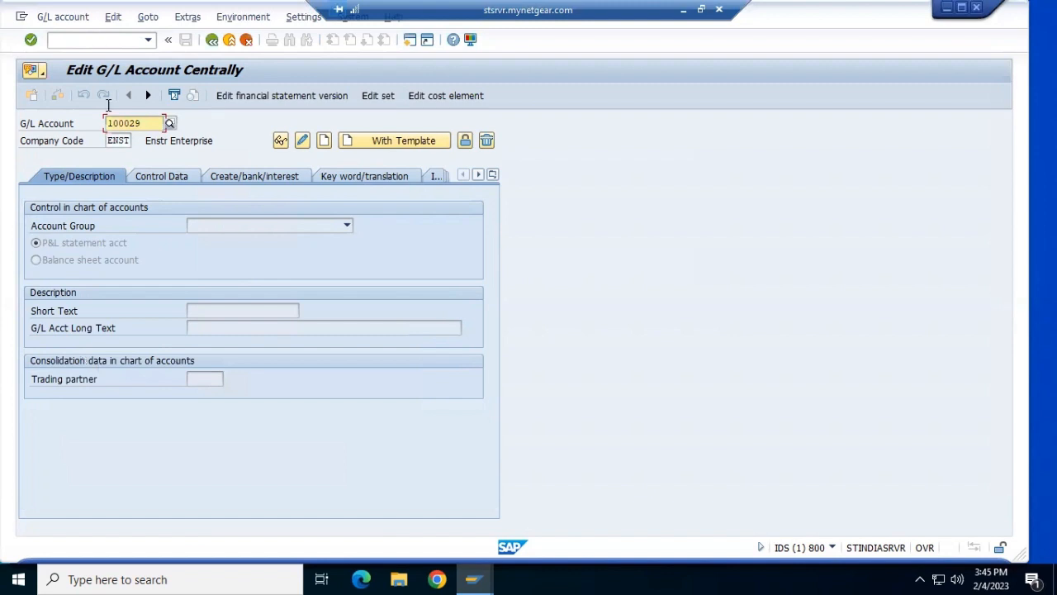
pyautogui.press('Return')
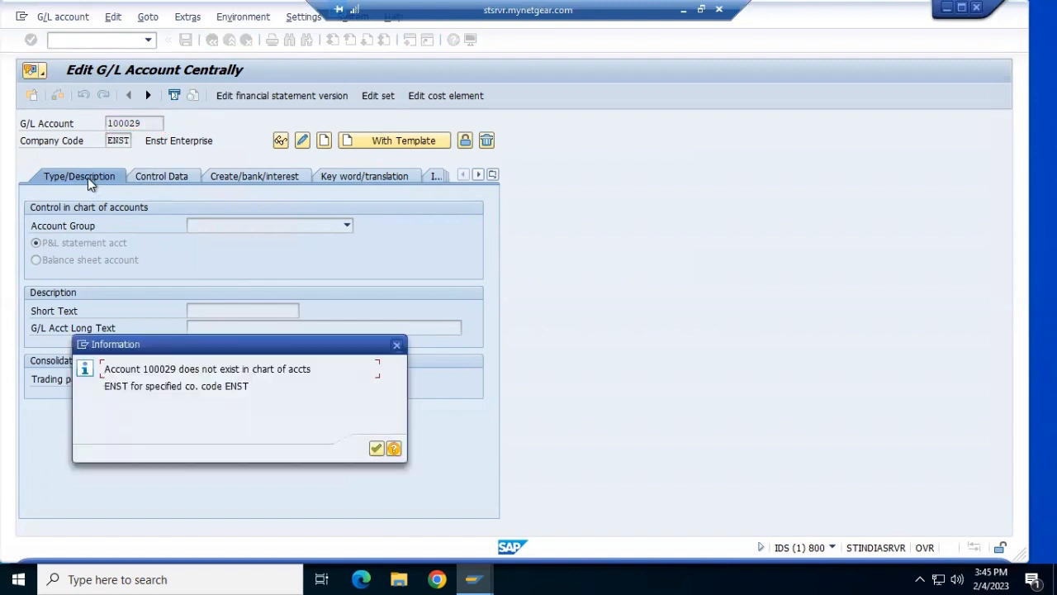
pyautogui.click(396, 344)
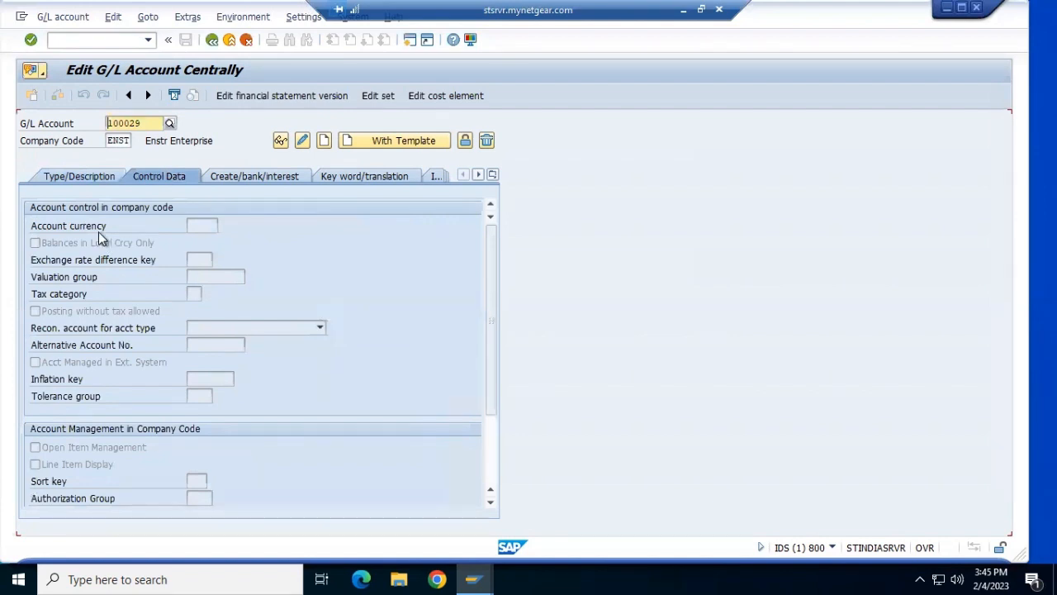
pyautogui.click(86, 175)
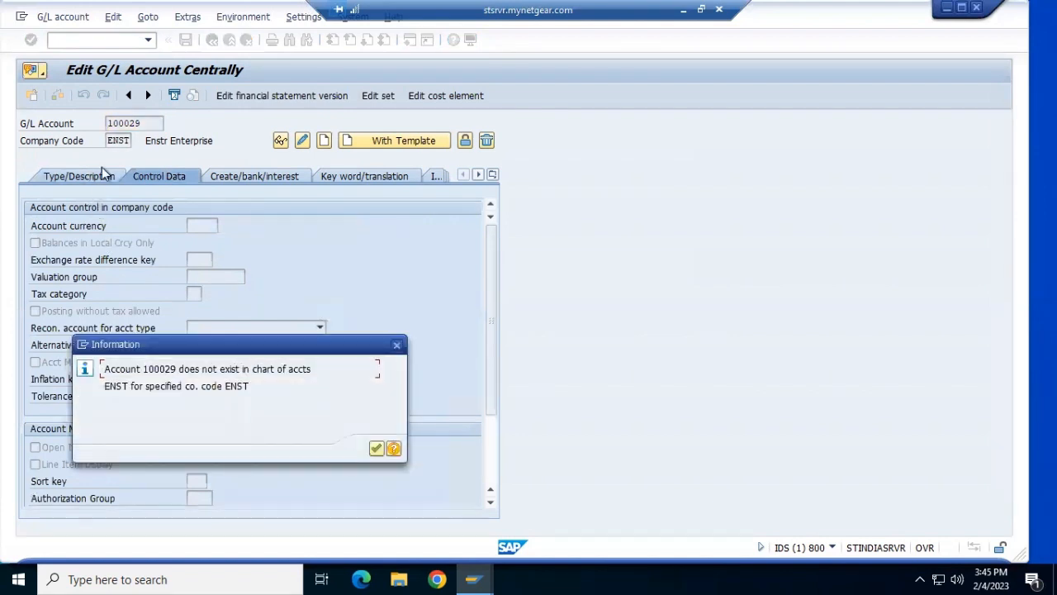
pyautogui.click(396, 344)
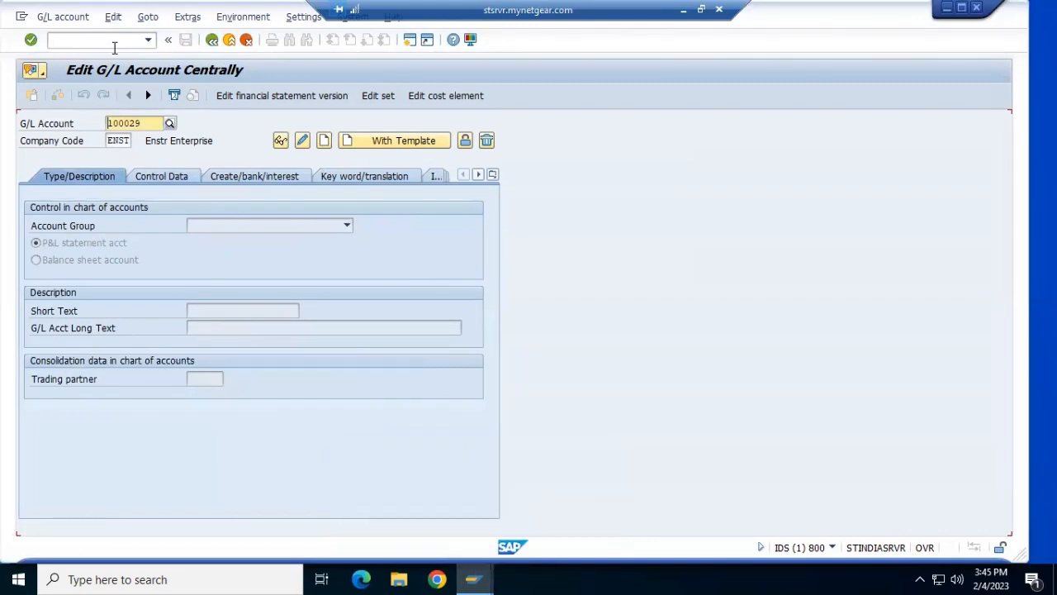
# Open transaction ek01 with /nek01 and examine the G/L account assignments for the main transactions in chart of accounts ENST
pyautogui.click(114, 46)
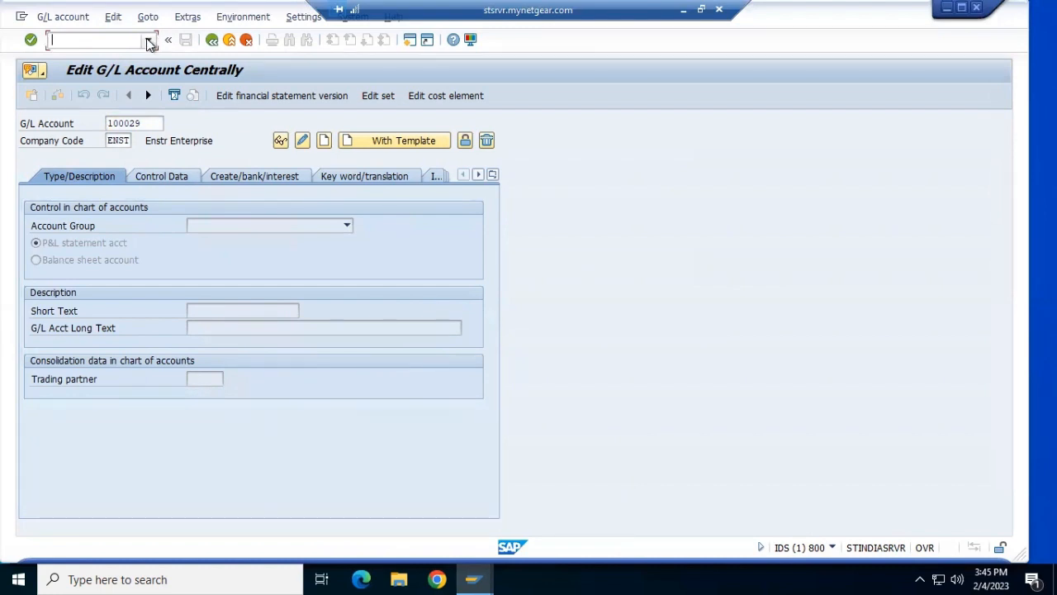
pyautogui.click(149, 41)
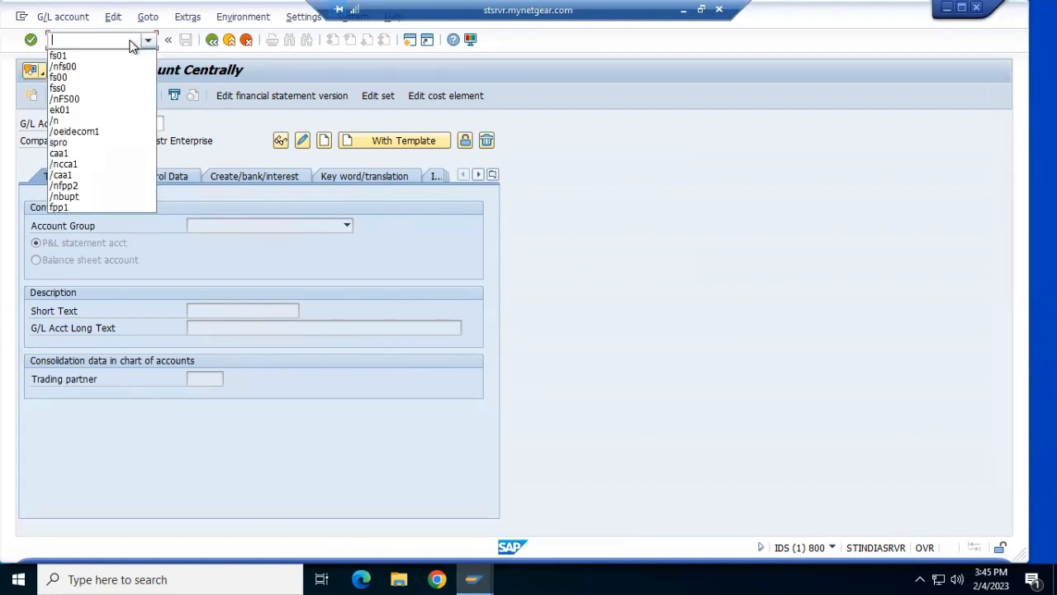
pyautogui.click(96, 102)
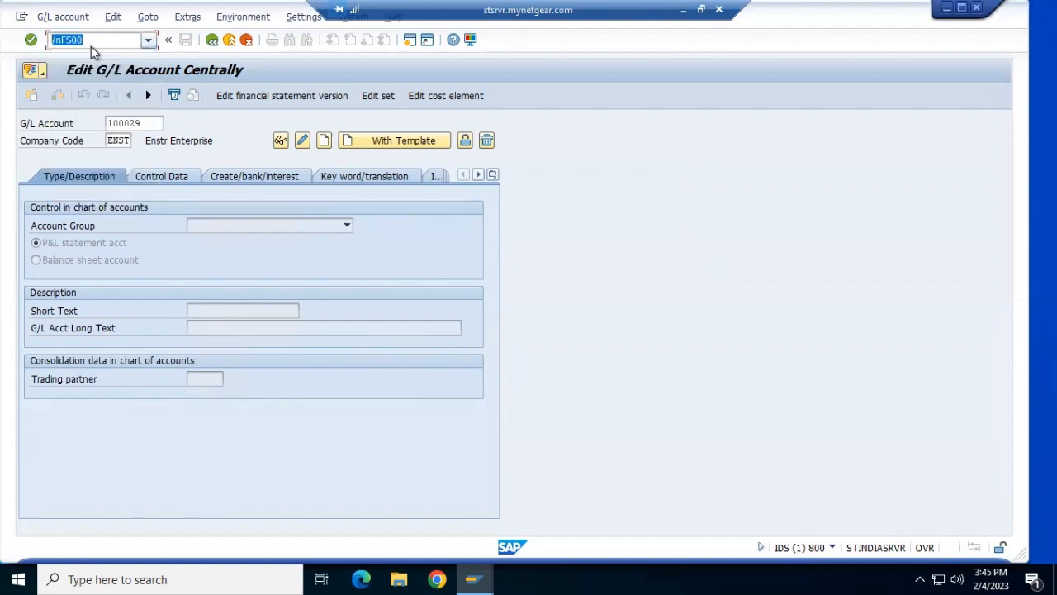
pyautogui.click(93, 39)
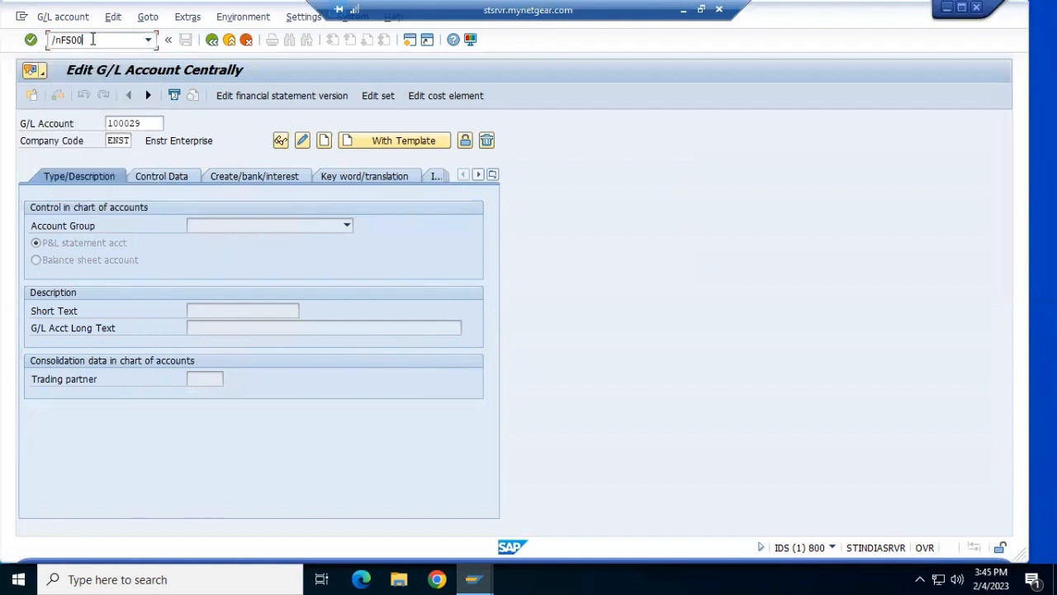
pyautogui.press('BackSpace')
pyautogui.press('BackSpace')
pyautogui.press('BackSpace')
pyautogui.press('BackSpace')
pyautogui.press('BackSpace')
pyautogui.write('nobcb')
pyautogui.press('Return')
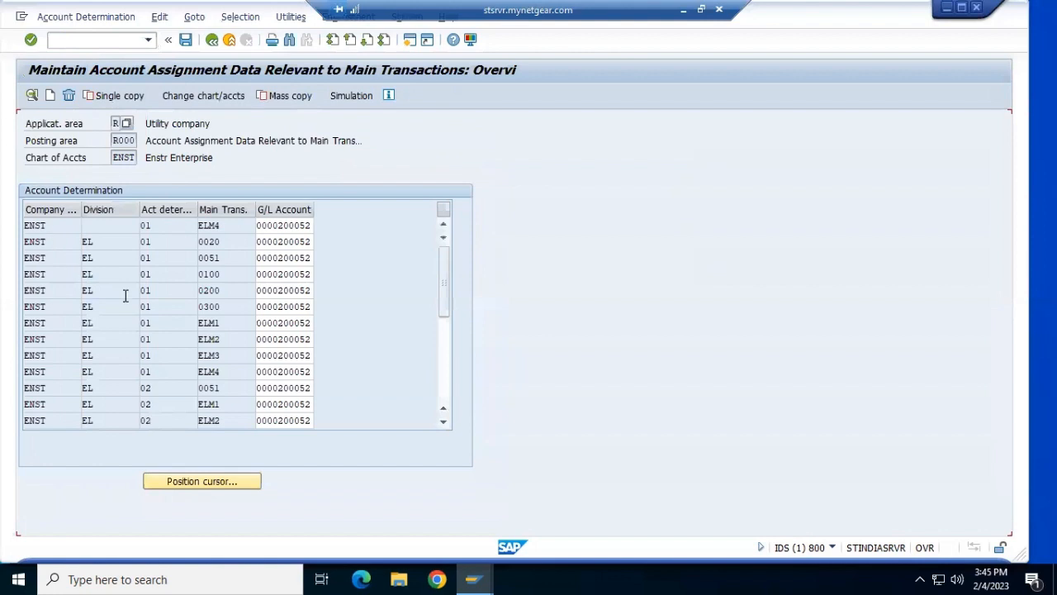
pyautogui.click(443, 362)
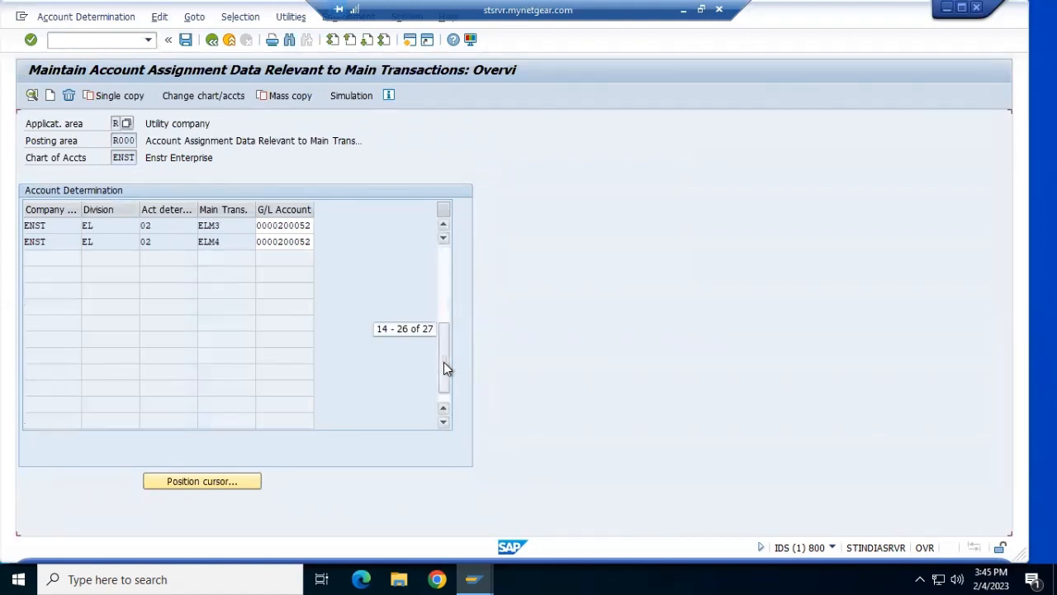
pyautogui.click(442, 258)
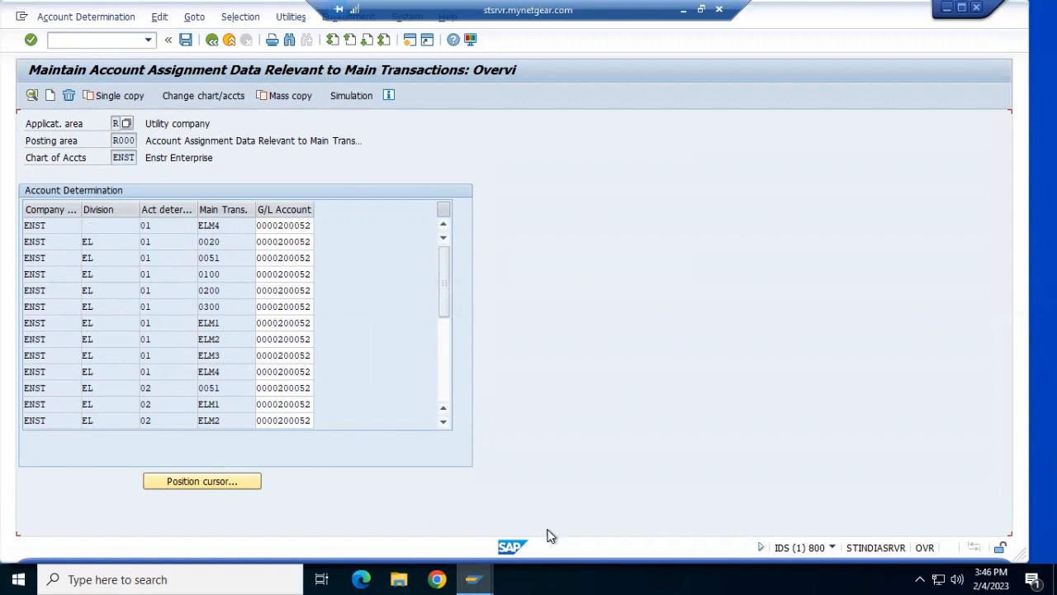
# Reopen the central G/L account transaction with /nfs00 and consult the PowerPoint slide on its transaction codes and menu path
pyautogui.moveTo(479, 574)
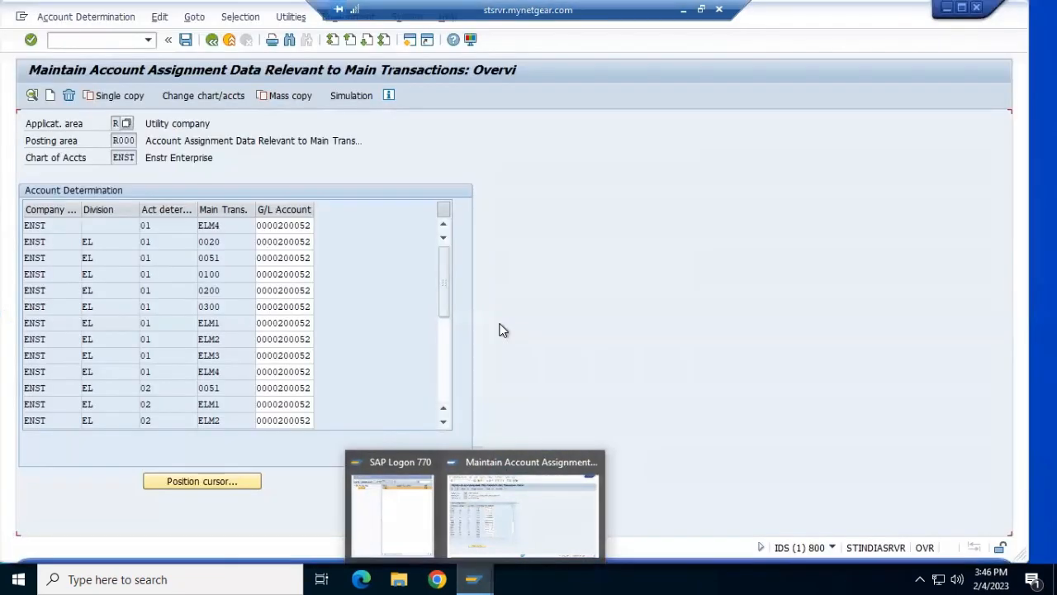
pyautogui.click(147, 40)
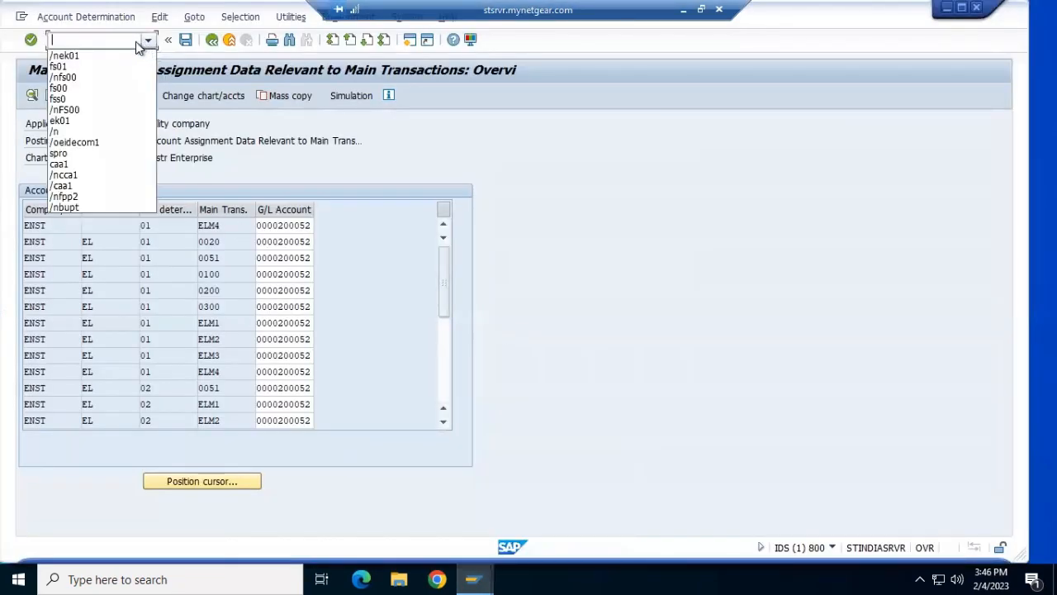
pyautogui.click(112, 77)
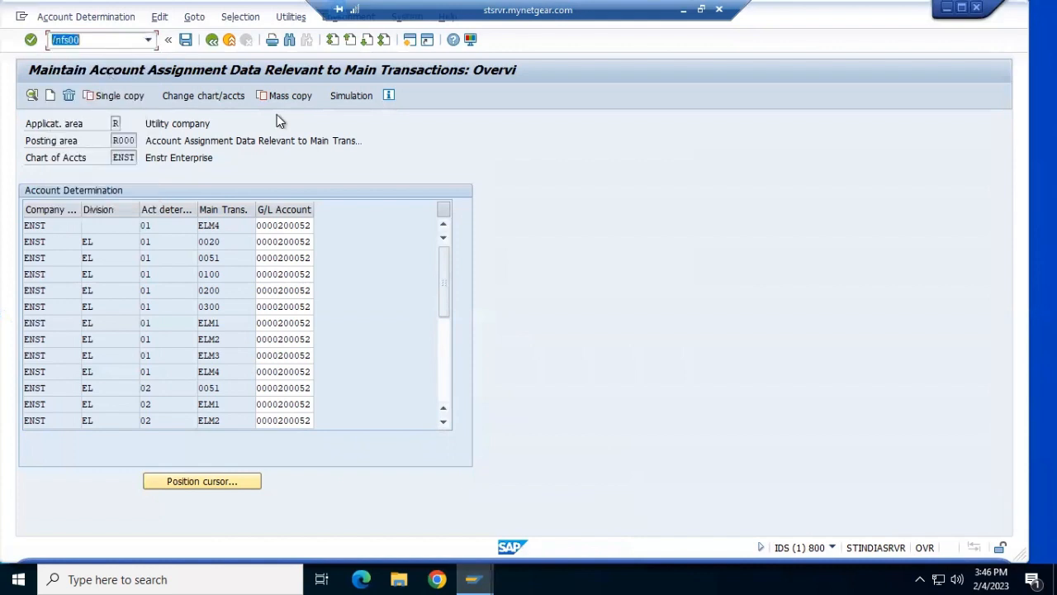
pyautogui.press('Return')
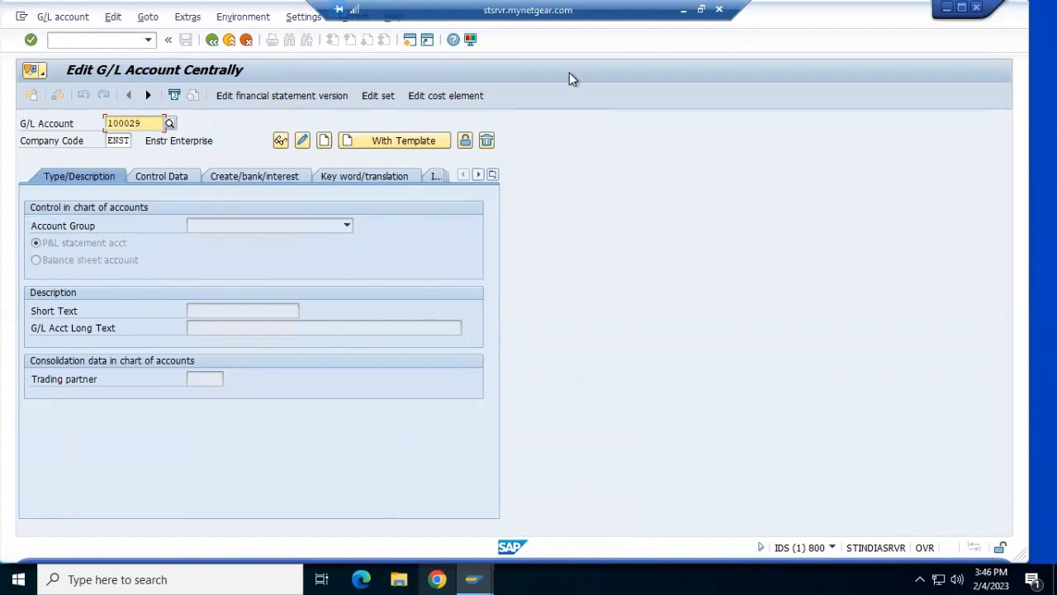
pyautogui.click(684, 10)
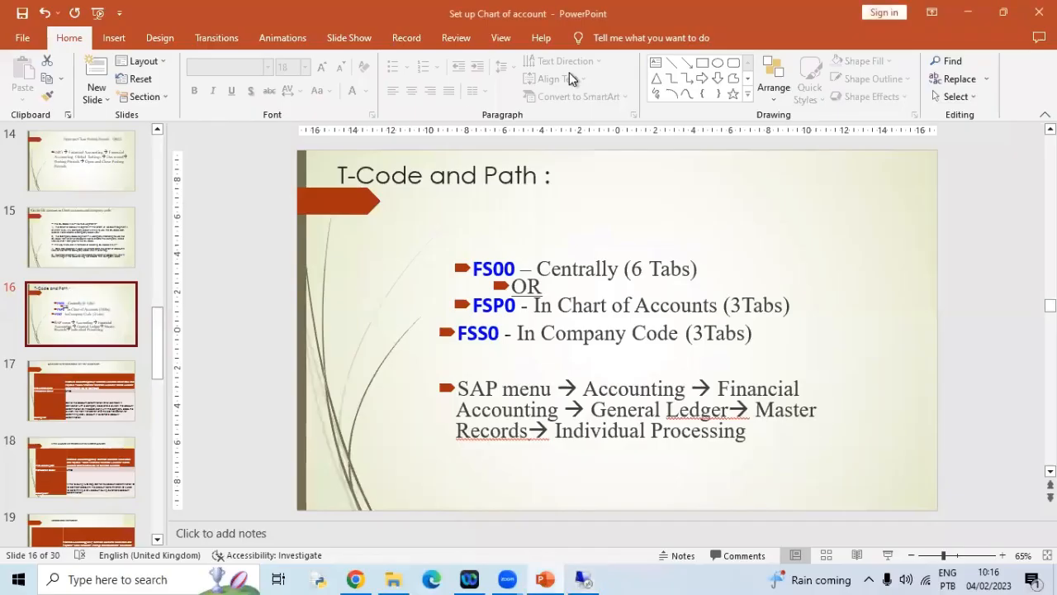
pyautogui.click(86, 388)
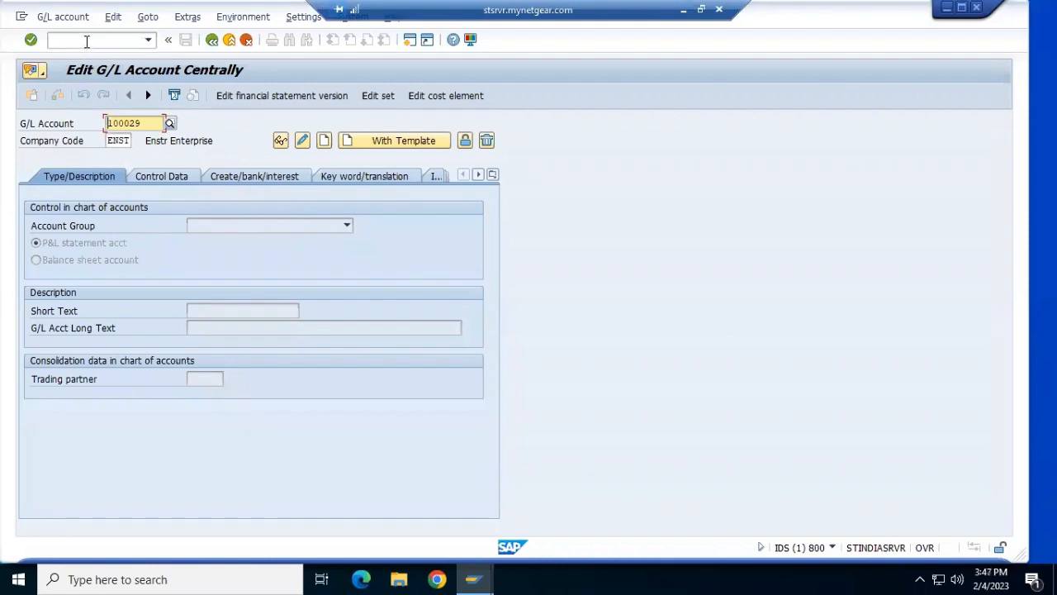
# Run transaction /nspro and display the SAP Reference IMG
pyautogui.click(86, 40)
pyautogui.click(151, 39)
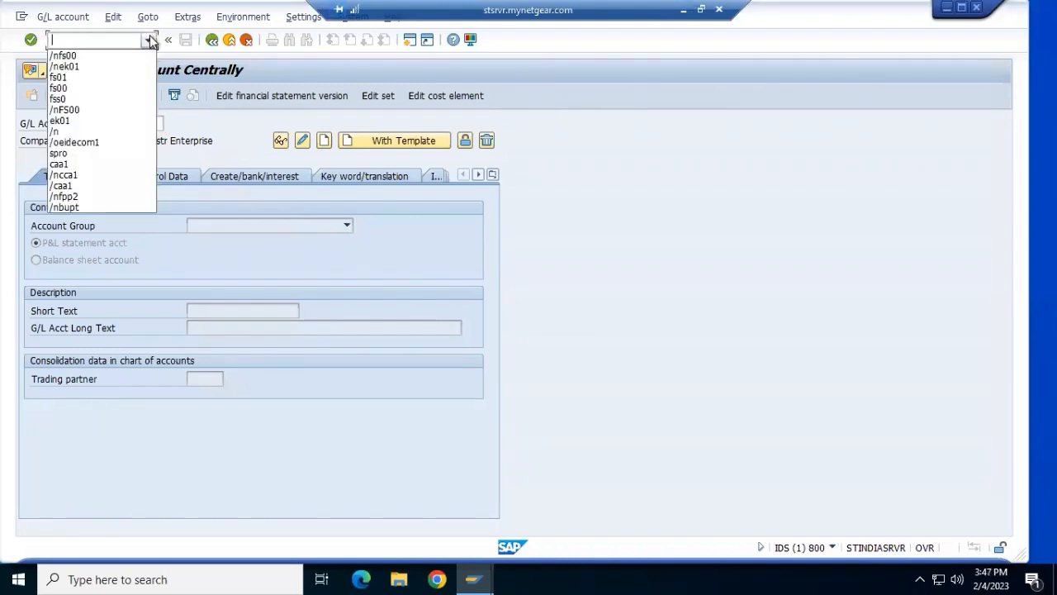
pyautogui.click(117, 67)
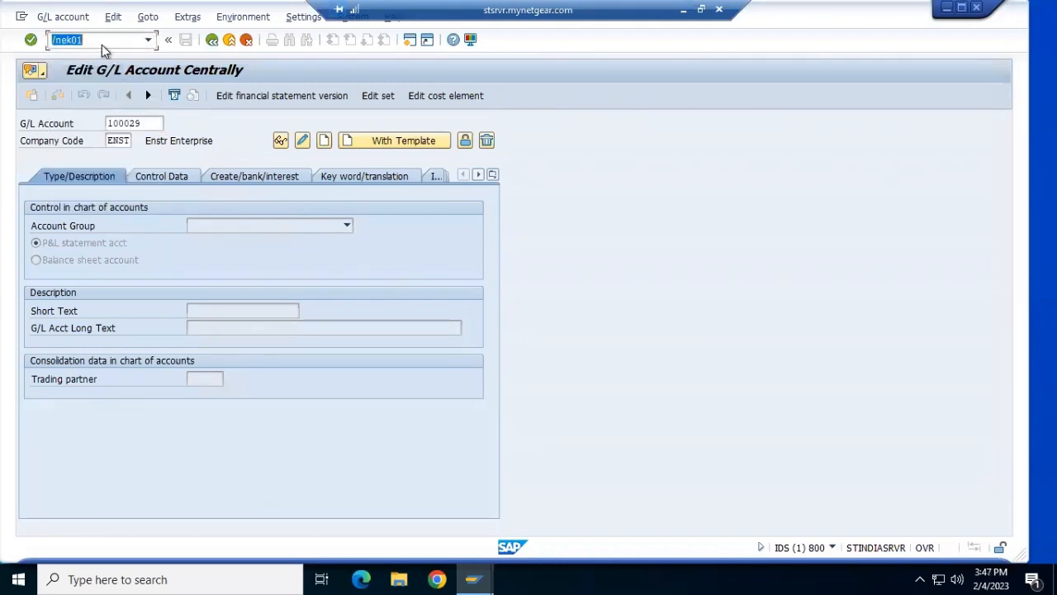
pyautogui.click(104, 42)
pyautogui.press('BackSpace')
pyautogui.press('BackSpace')
pyautogui.press('BackSpace')
pyautogui.press('BackSpace')
pyautogui.write('spro')
pyautogui.press('Return')
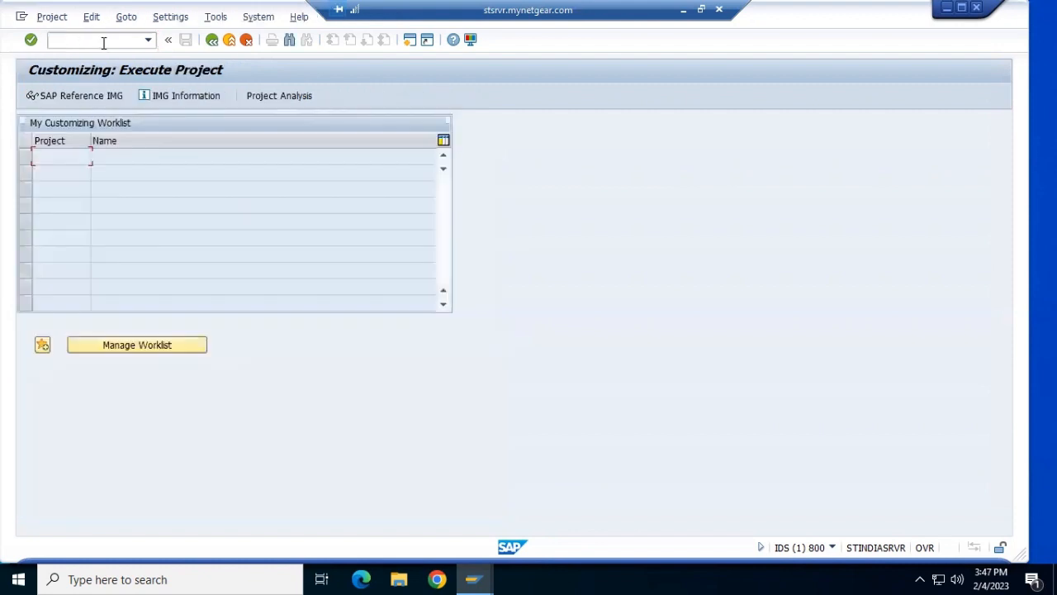
pyautogui.click(70, 98)
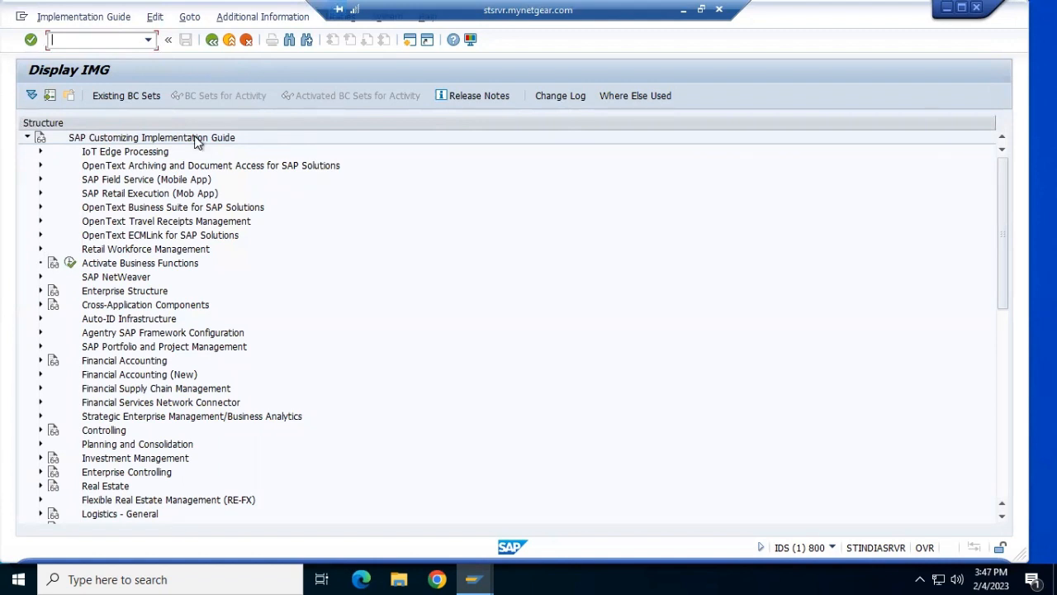
# Expand Financial Accounting (New), Contract Accounts Receivable and Payable, and Basic Functions in the IMG structure
pyautogui.click(40, 374)
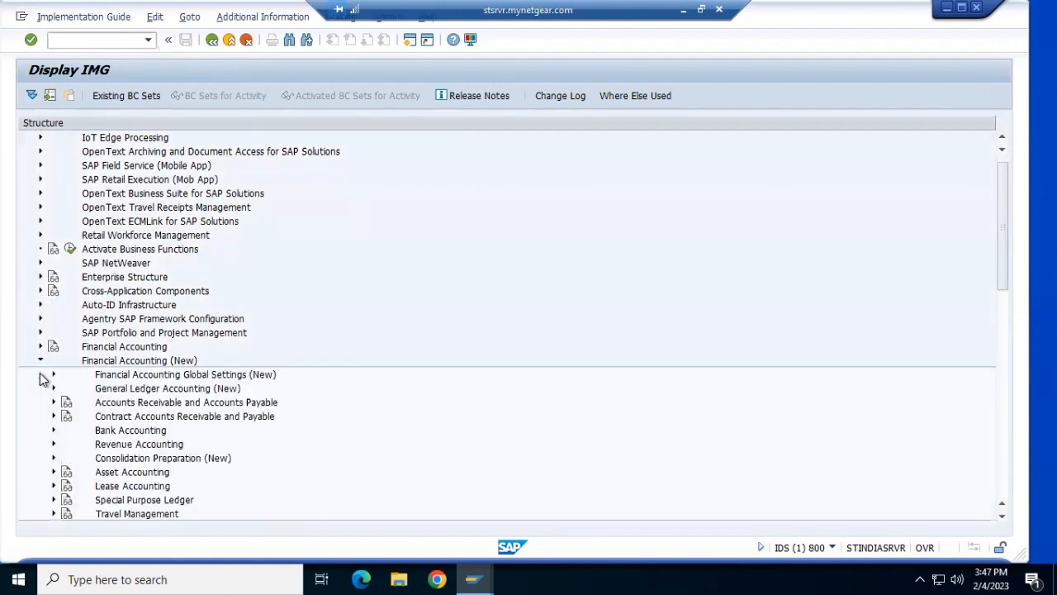
pyautogui.click(53, 416)
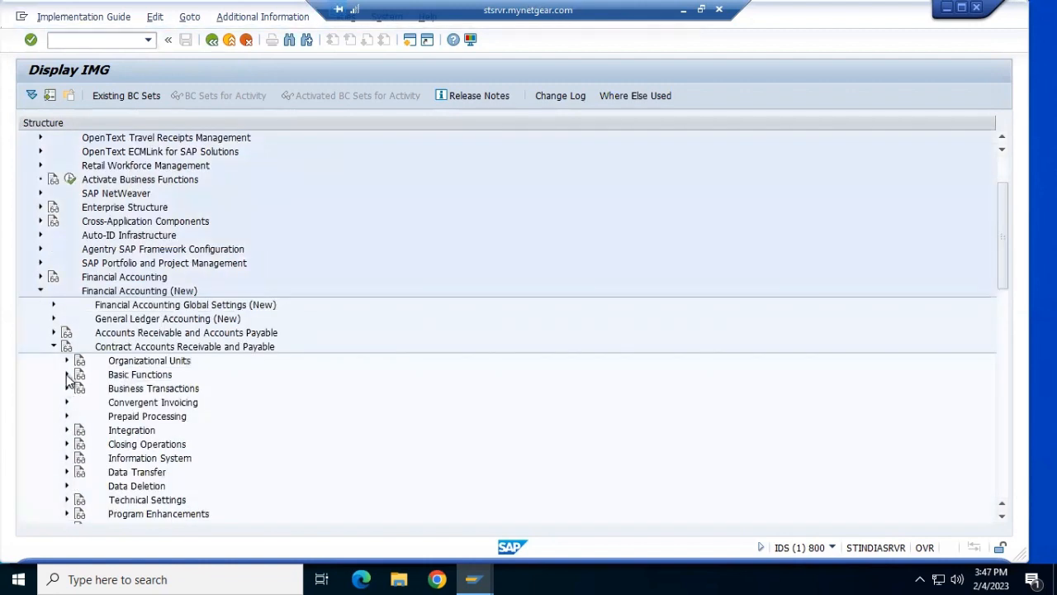
pyautogui.click(67, 373)
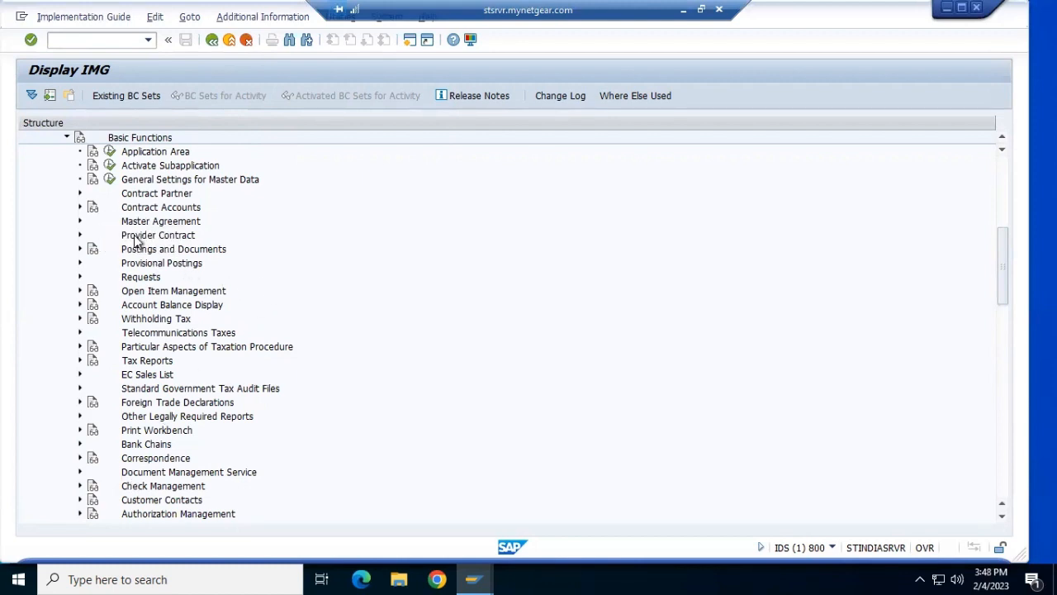
pyautogui.hotkey('alt', 'Tab')
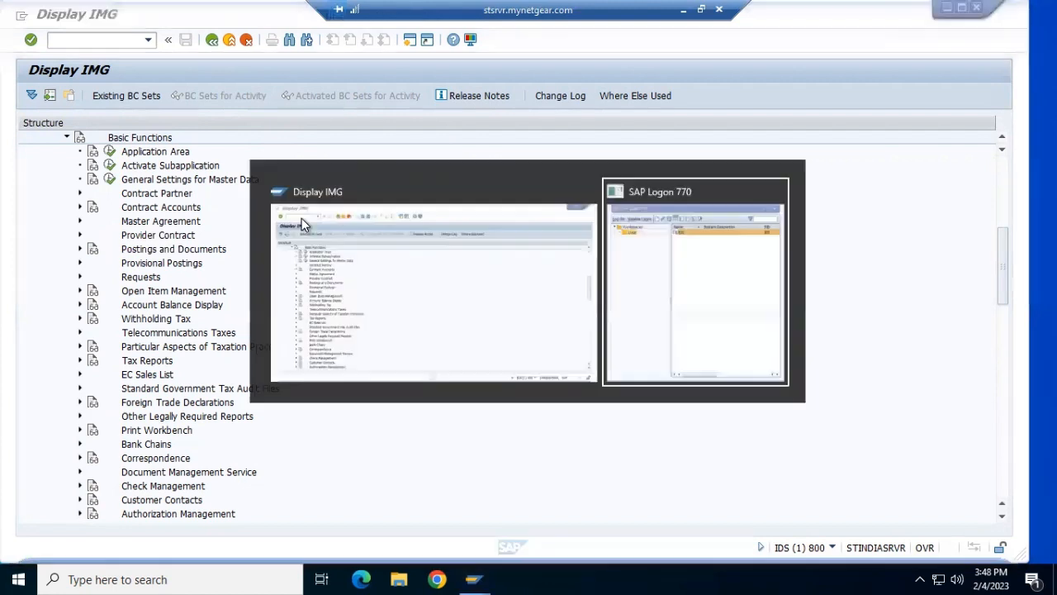
pyautogui.hotkey('alt', 'Tab')
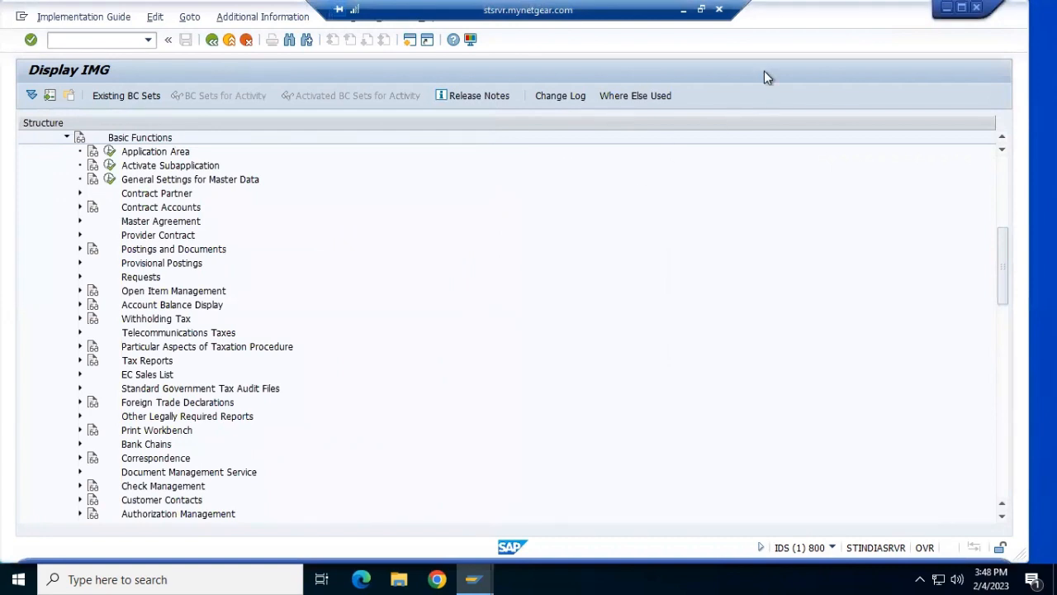
pyautogui.hotkey('alt', 'Tab')
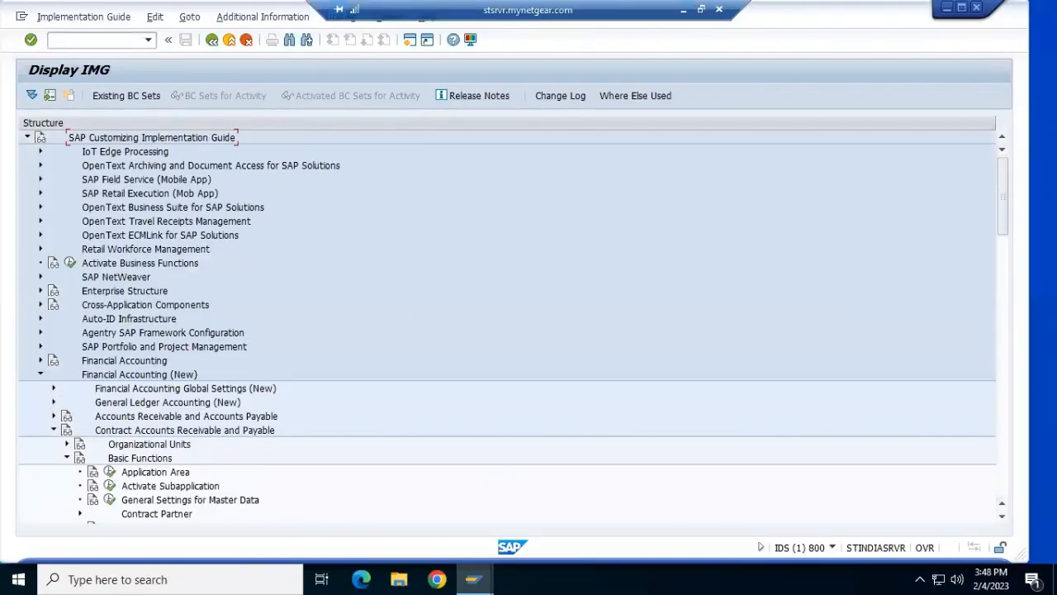
# Expand Contract Accounts under Basic Functions and open the activity Define Account Determination IDs for Contract Accounts
pyautogui.moveTo(1002, 190); pyautogui.dragTo(993, 258)
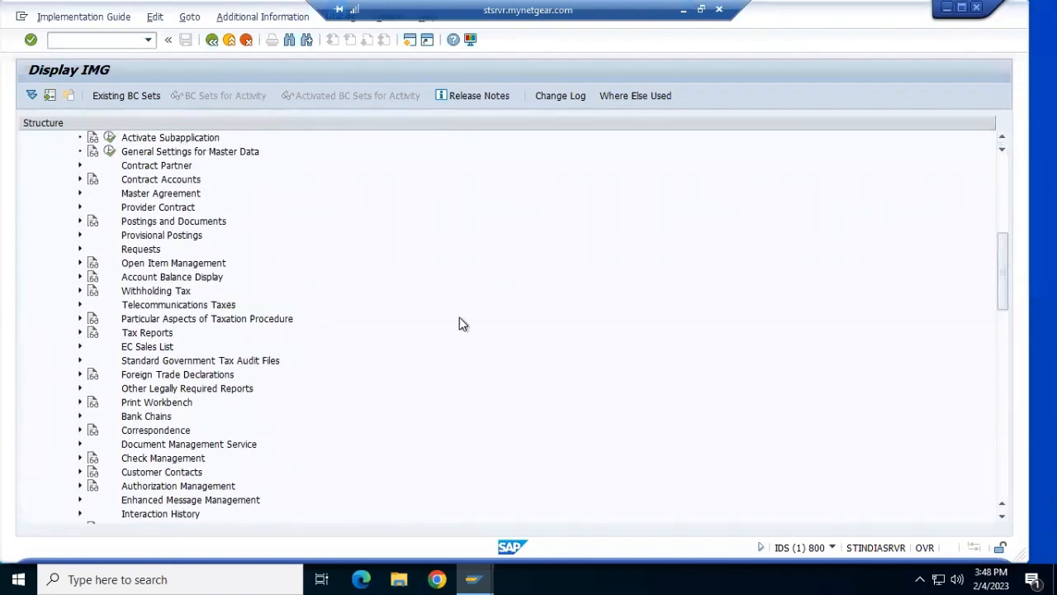
pyautogui.click(79, 180)
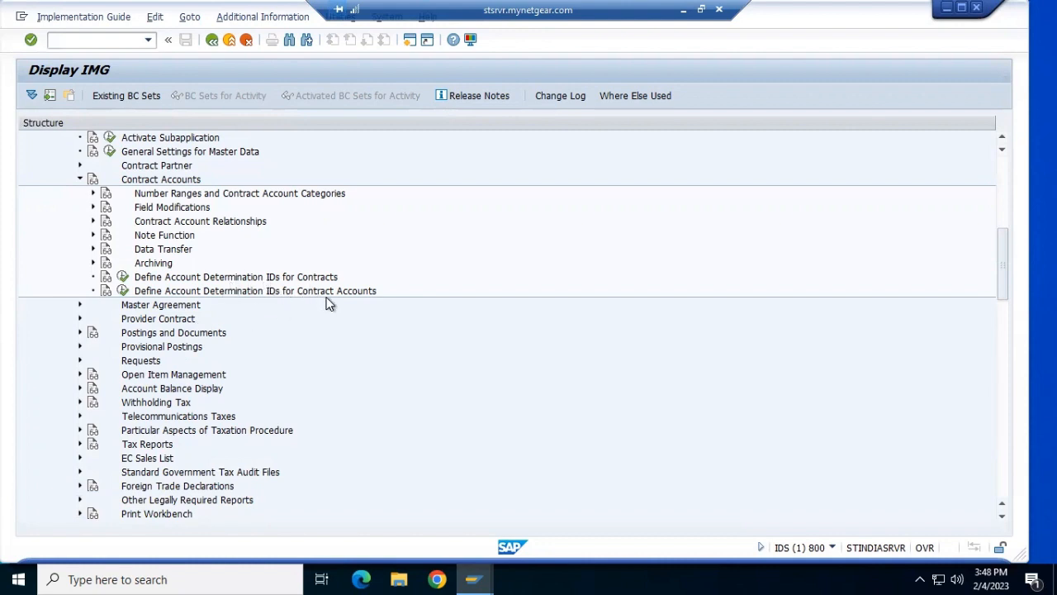
pyautogui.click(124, 291)
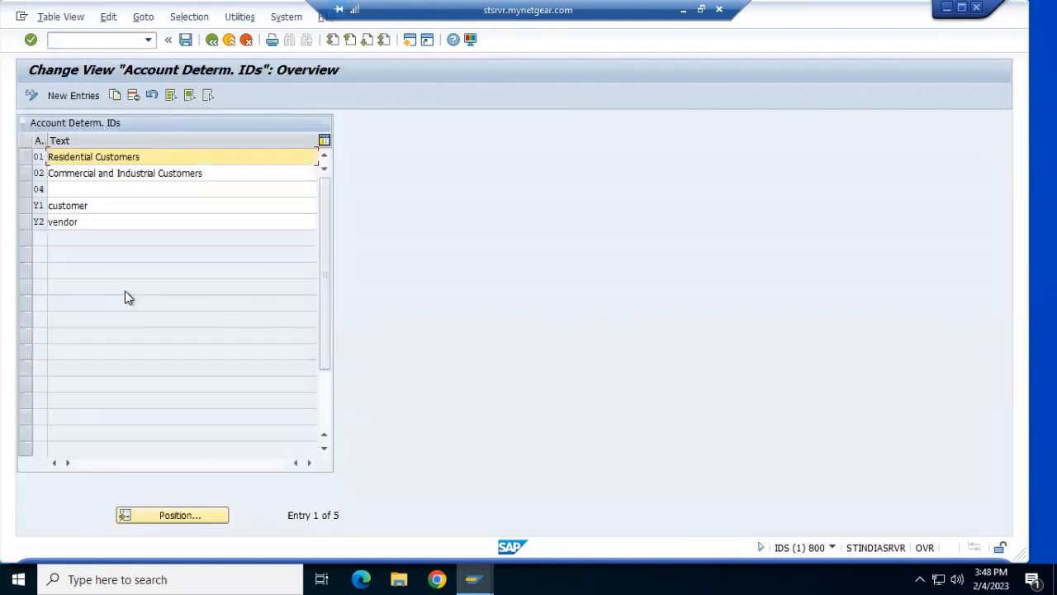
# Add account determination ID 05 with text "Sample ADID", save it under customizing request IDSK900923, and return to the IMG
pyautogui.click(78, 94)
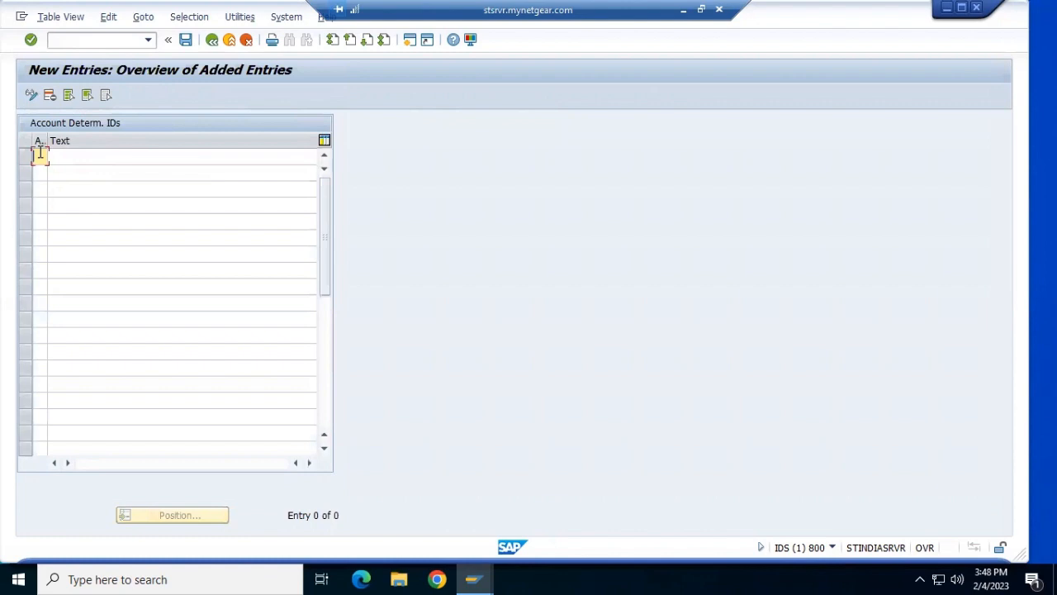
pyautogui.write('05')
pyautogui.click(94, 156)
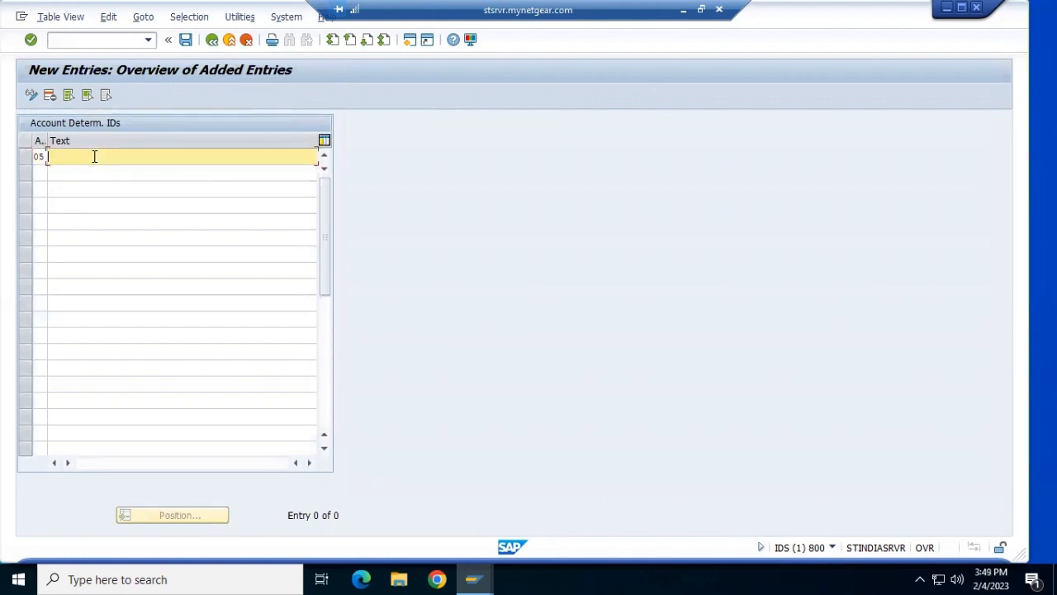
pyautogui.write('Sample ADID')
pyautogui.click(186, 40)
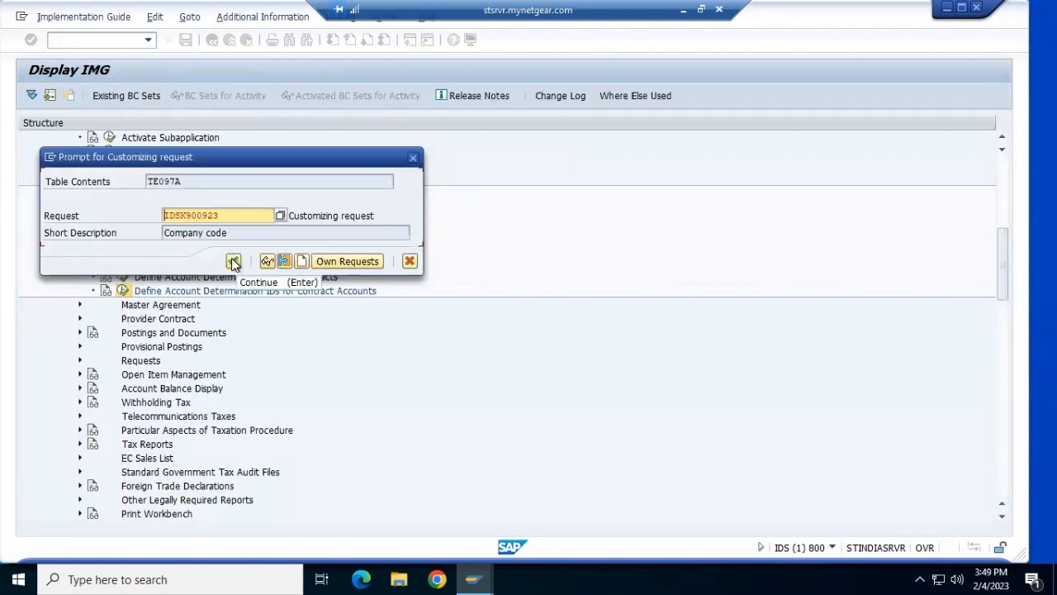
pyautogui.click(233, 262)
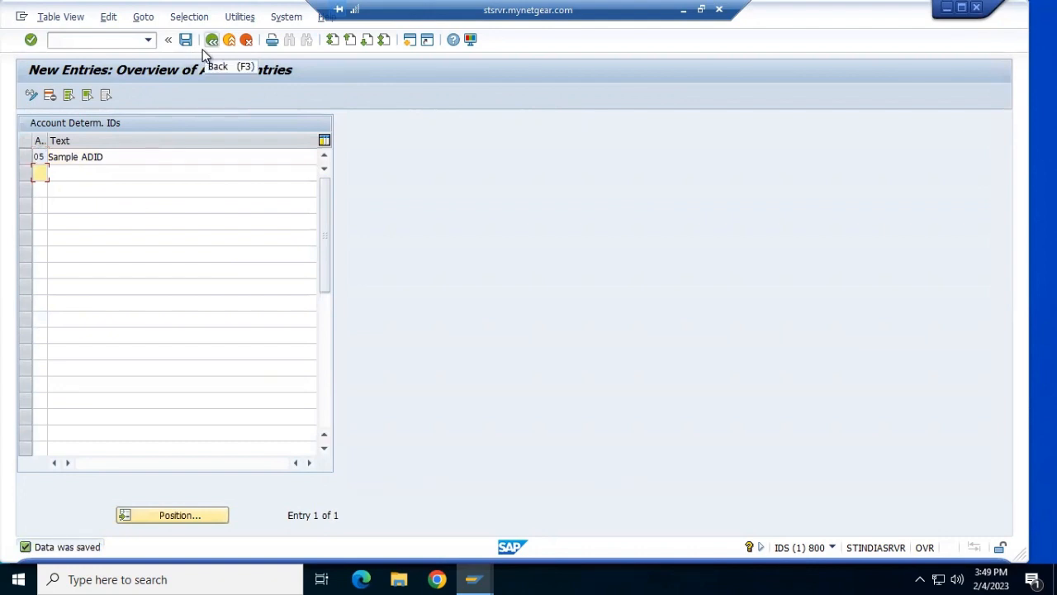
pyautogui.click(204, 47)
pyautogui.click(204, 47)
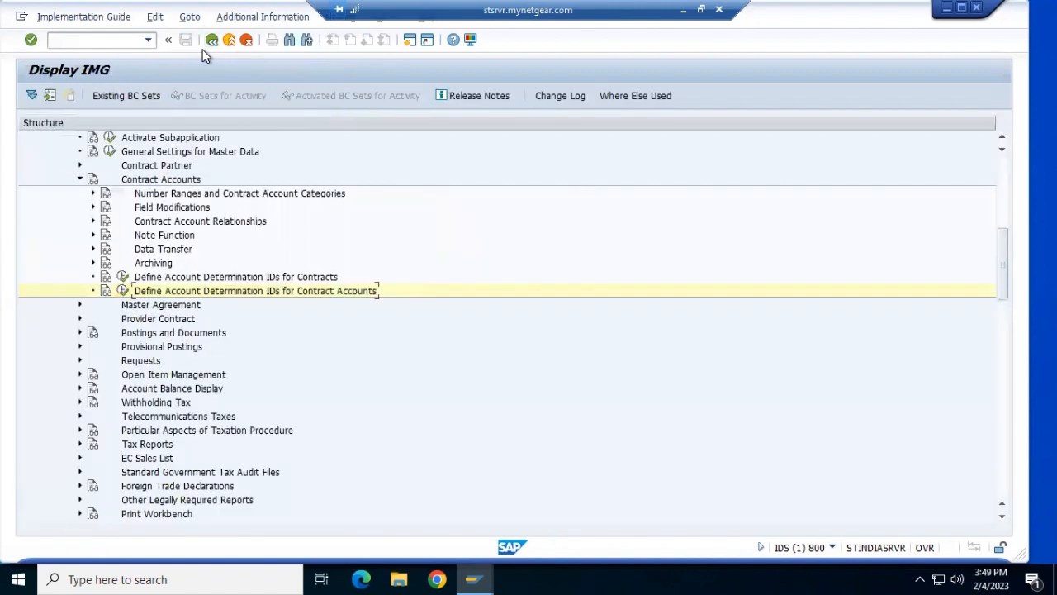
# Open Define Account Determination IDs for Contracts and start a new entry with company code ORT1
pyautogui.click(123, 279)
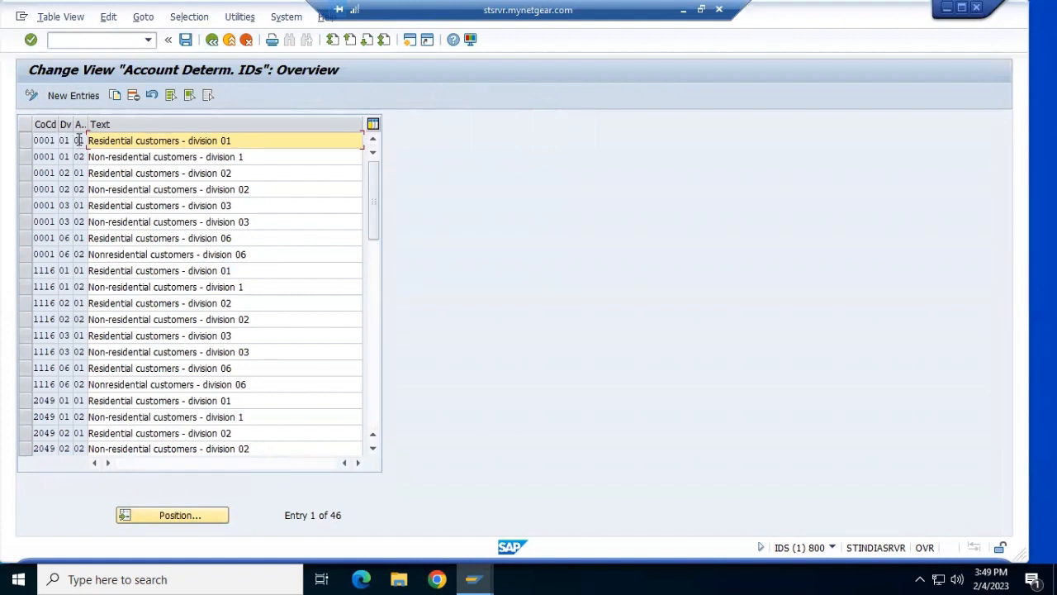
pyautogui.click(79, 97)
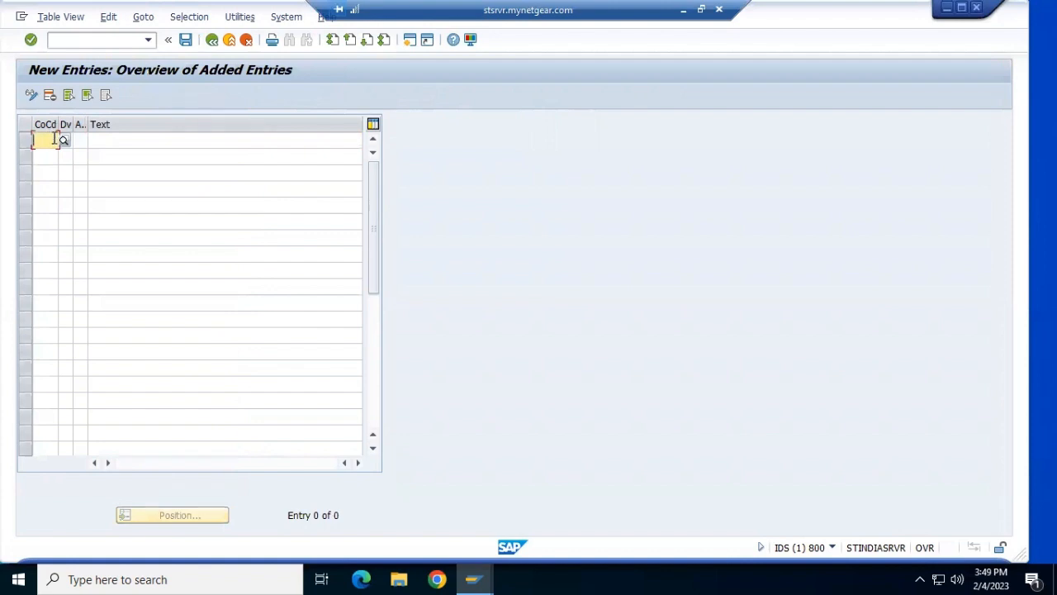
pyautogui.write('OR')
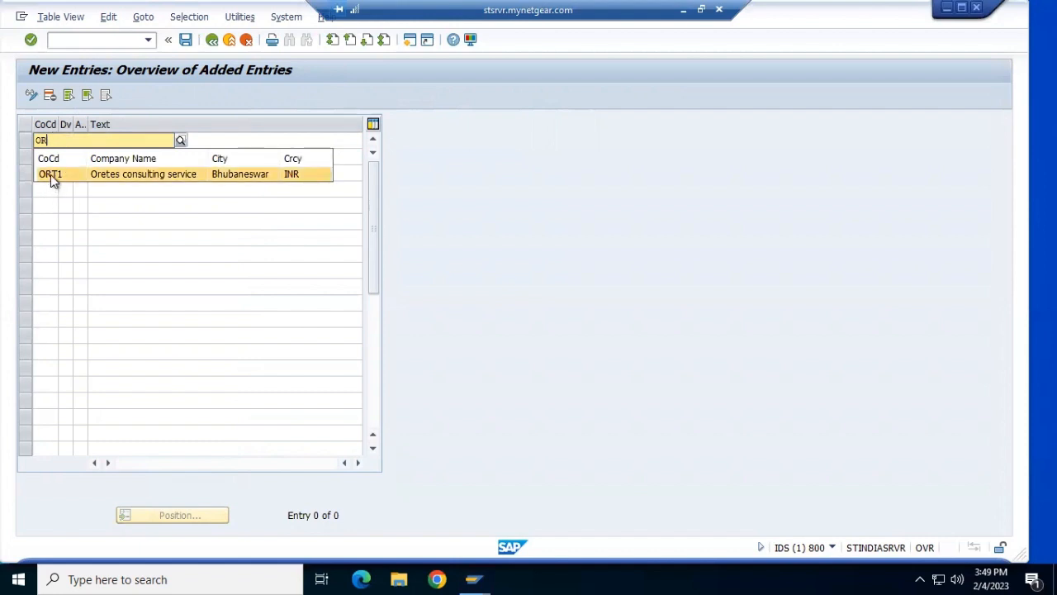
pyautogui.click(51, 174)
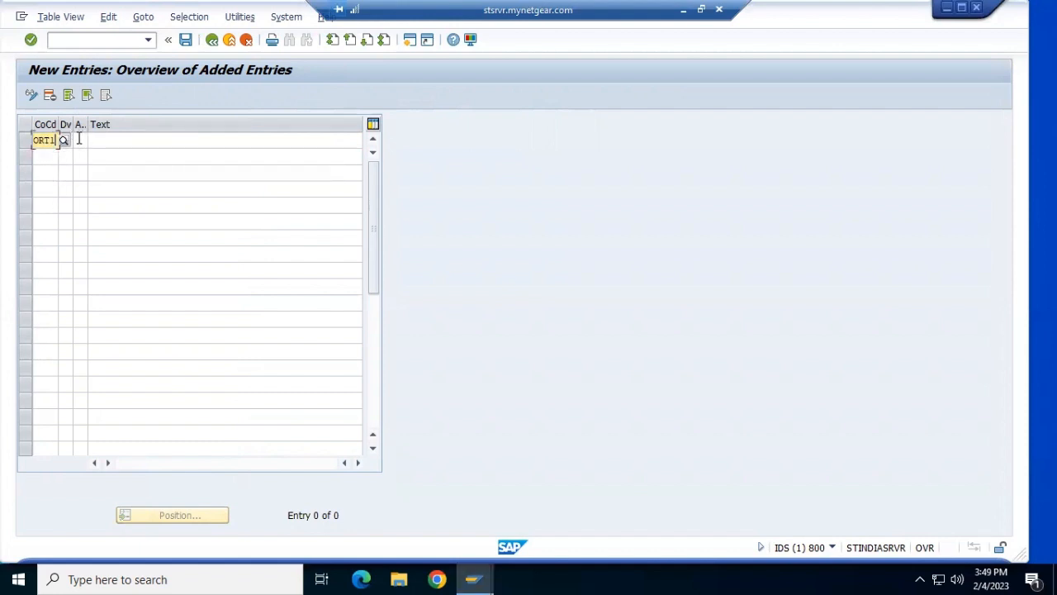
# Search for the divisions available for company code ORT1 and close the search
pyautogui.click(79, 139)
pyautogui.click(70, 140)
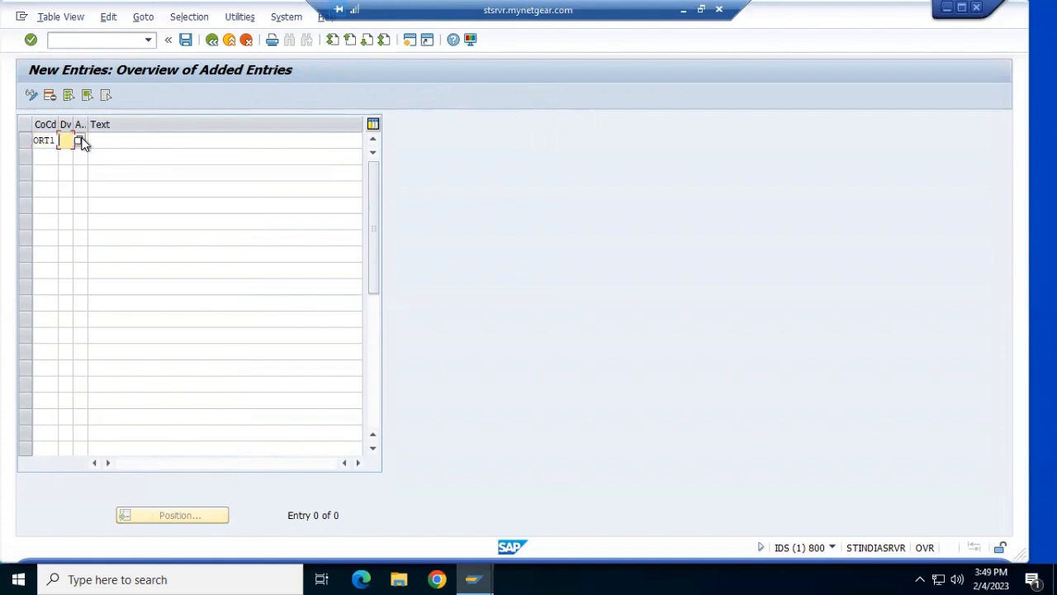
pyautogui.click(80, 141)
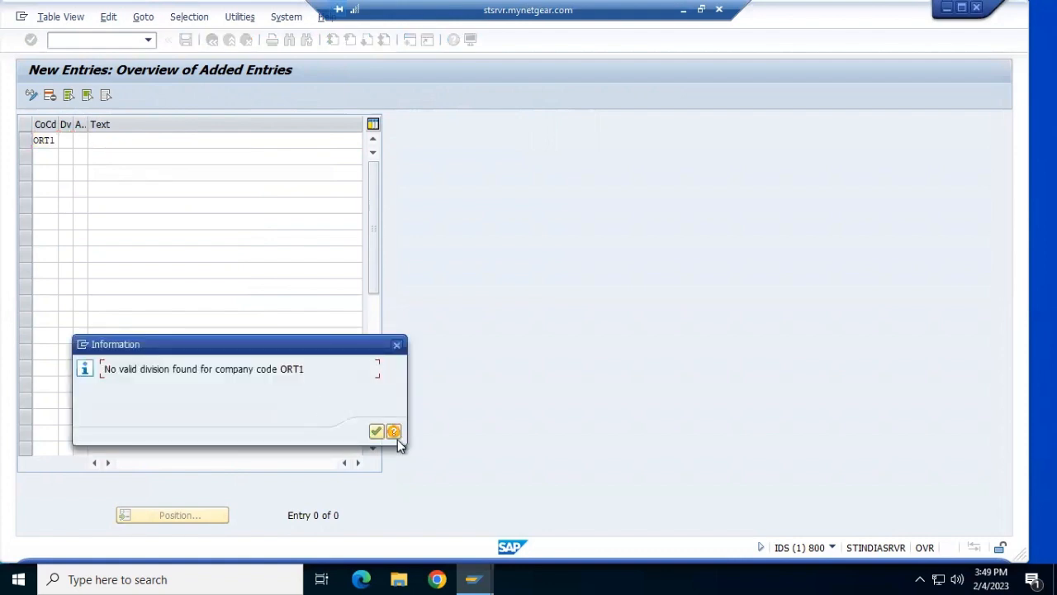
pyautogui.click(376, 432)
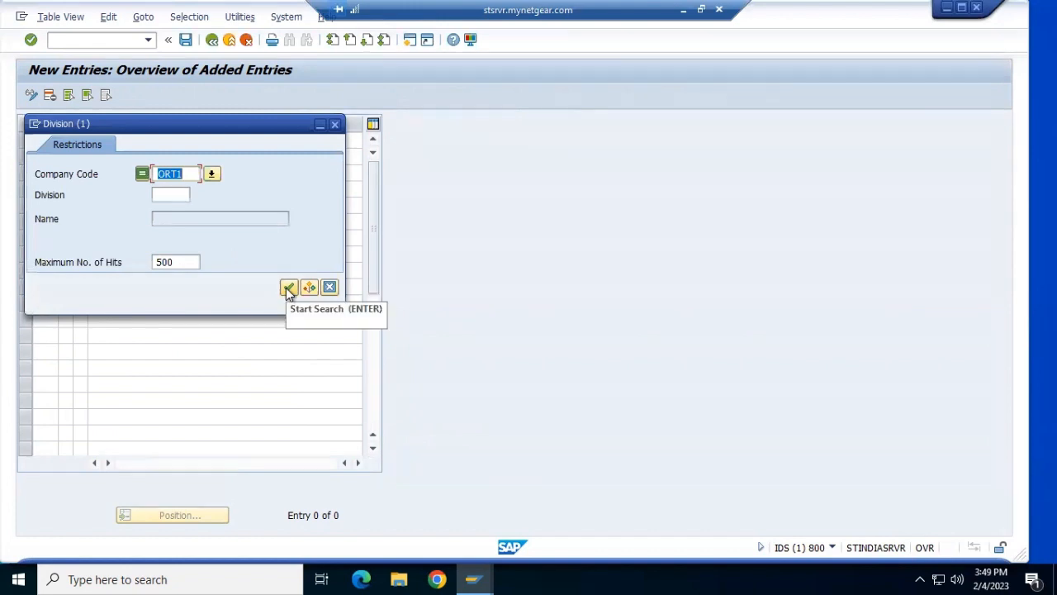
pyautogui.click(288, 289)
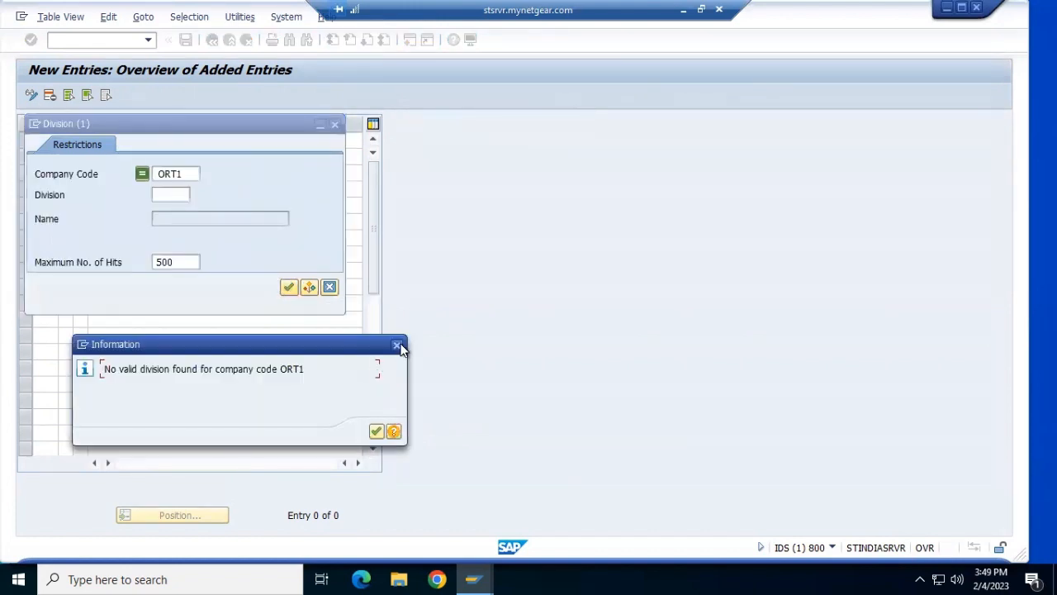
pyautogui.click(397, 344)
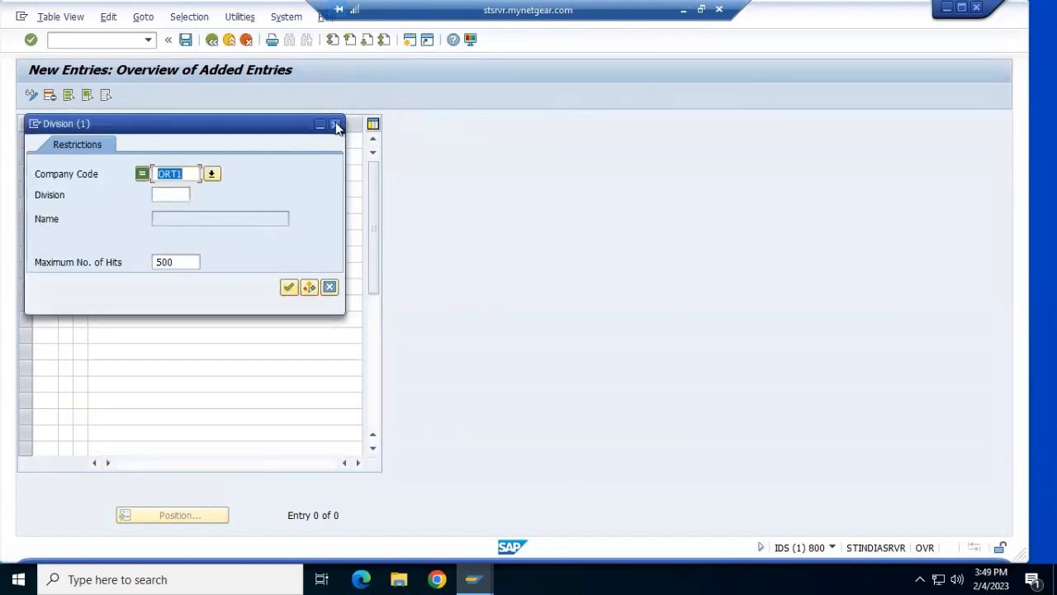
pyautogui.click(334, 124)
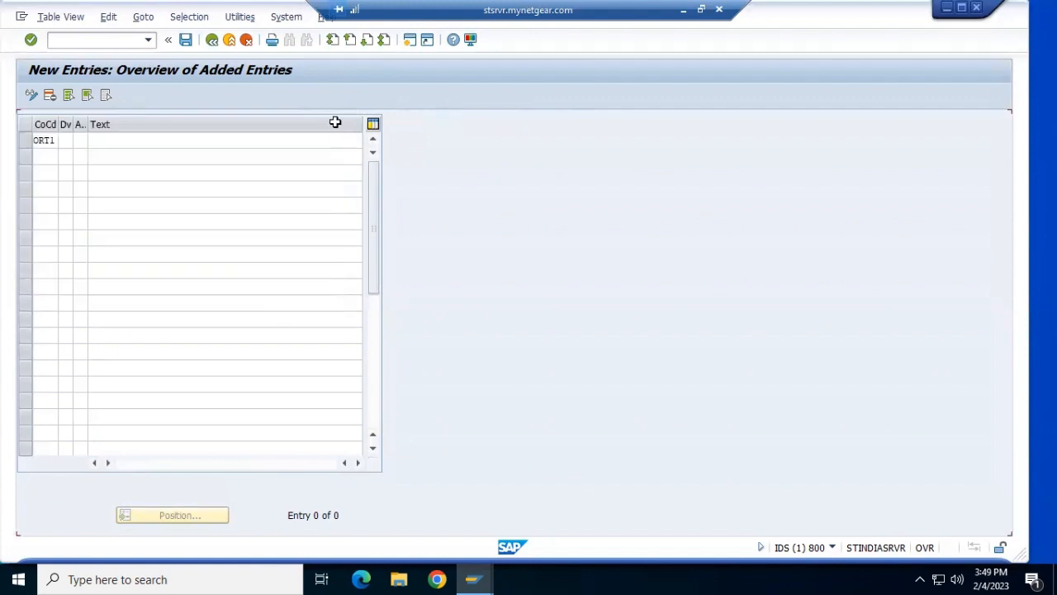
# Enter account determination ID 05 and the text "Account ADID" in the ORT1 row
pyautogui.click(92, 140)
pyautogui.click(81, 140)
pyautogui.write('05')
pyautogui.click(114, 139)
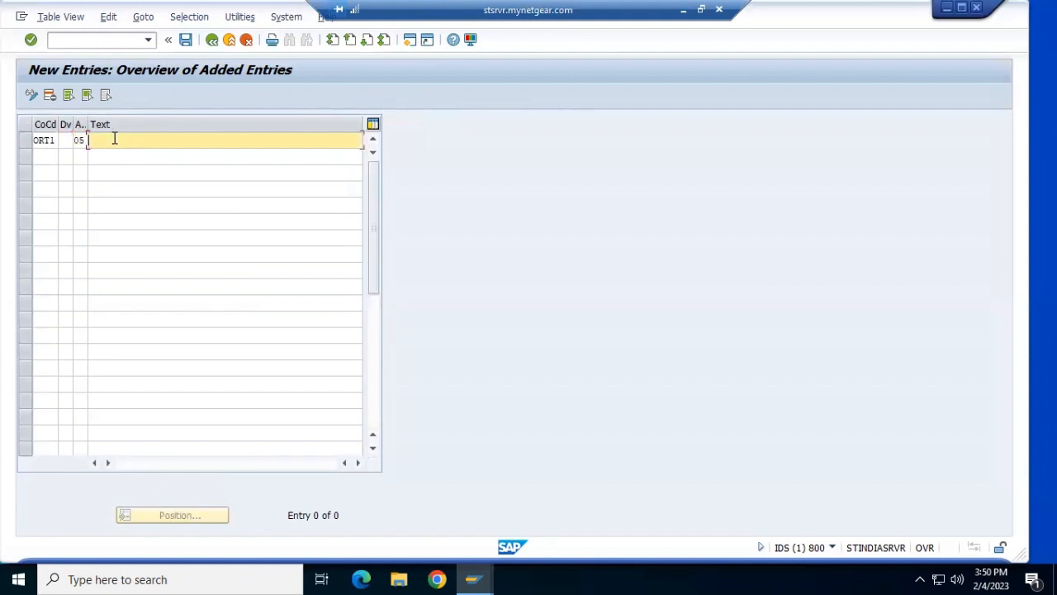
pyautogui.write('Account ADID')
# Repeat the division search for the ORT1 entry and return to the new entries table
pyautogui.click(68, 144)
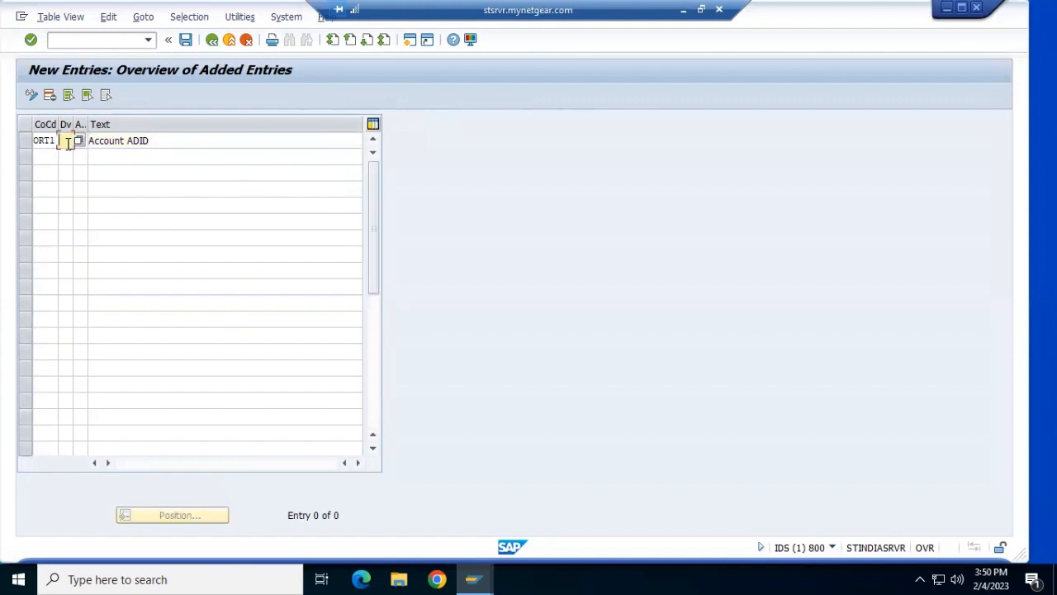
pyautogui.click(79, 144)
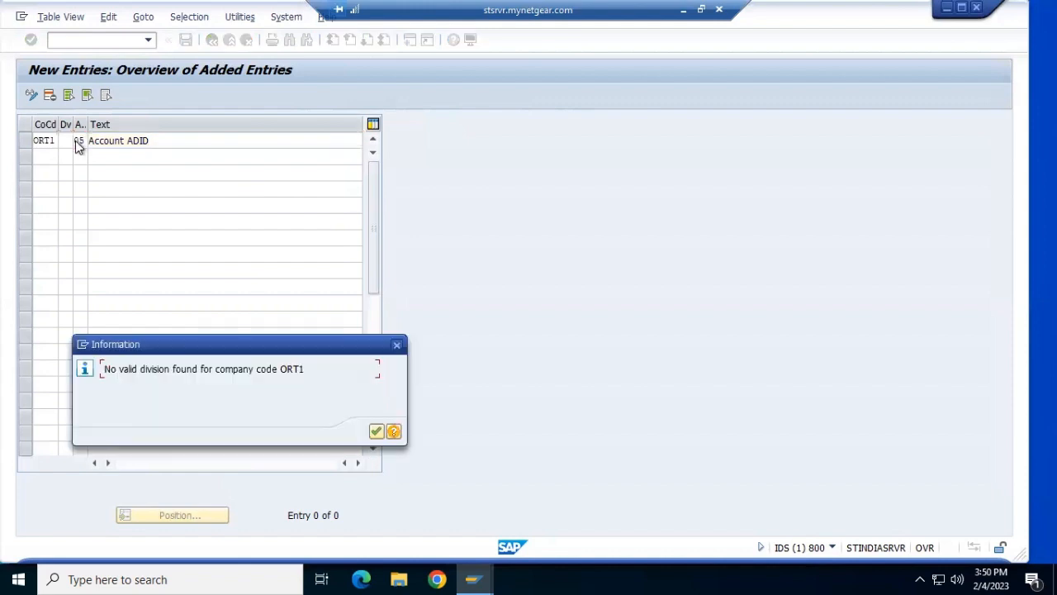
pyautogui.click(375, 432)
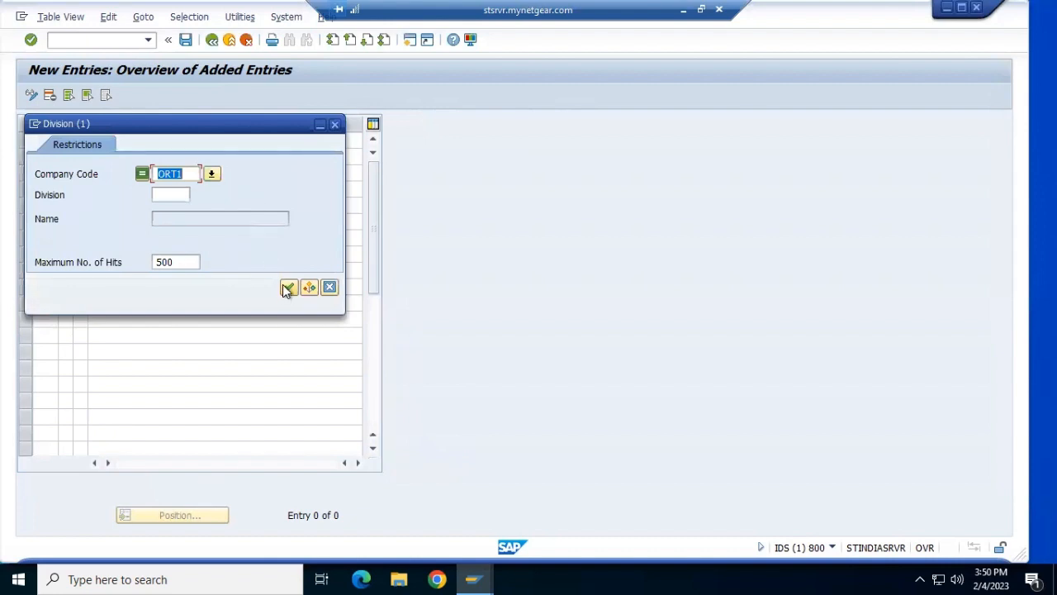
pyautogui.click(287, 287)
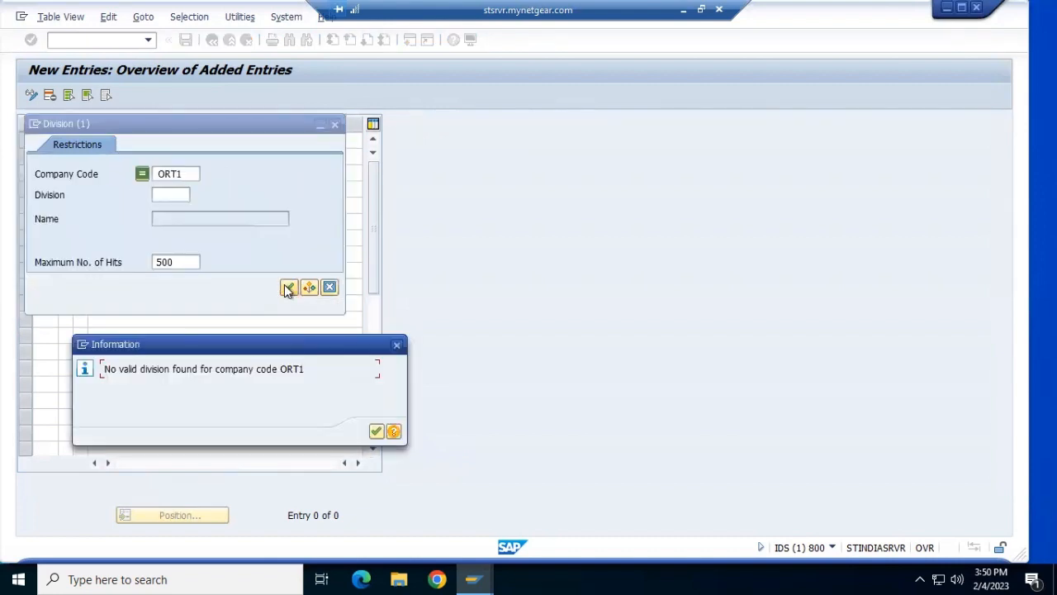
pyautogui.click(376, 432)
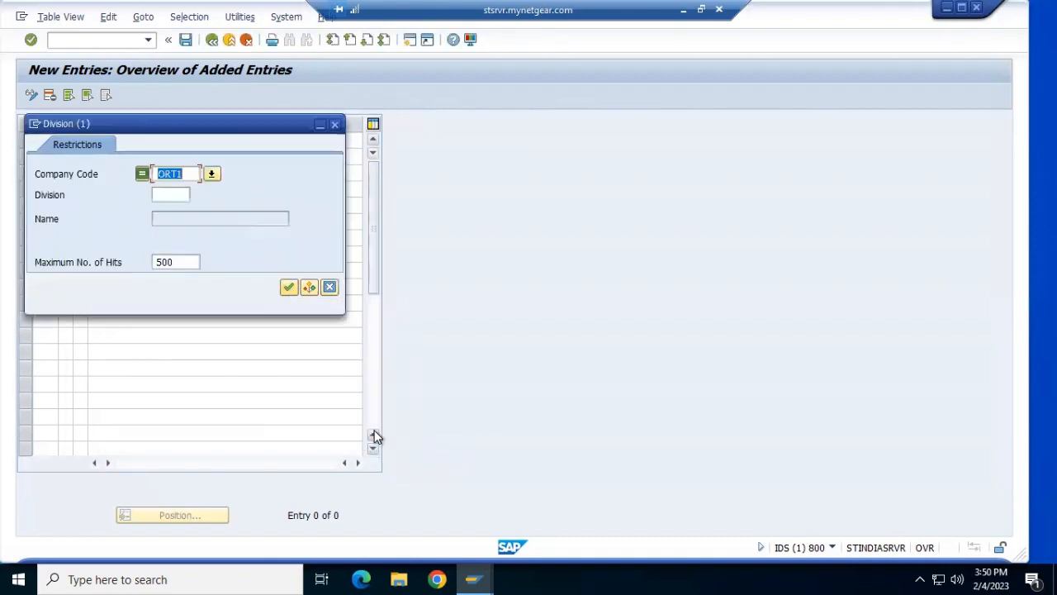
pyautogui.click(335, 124)
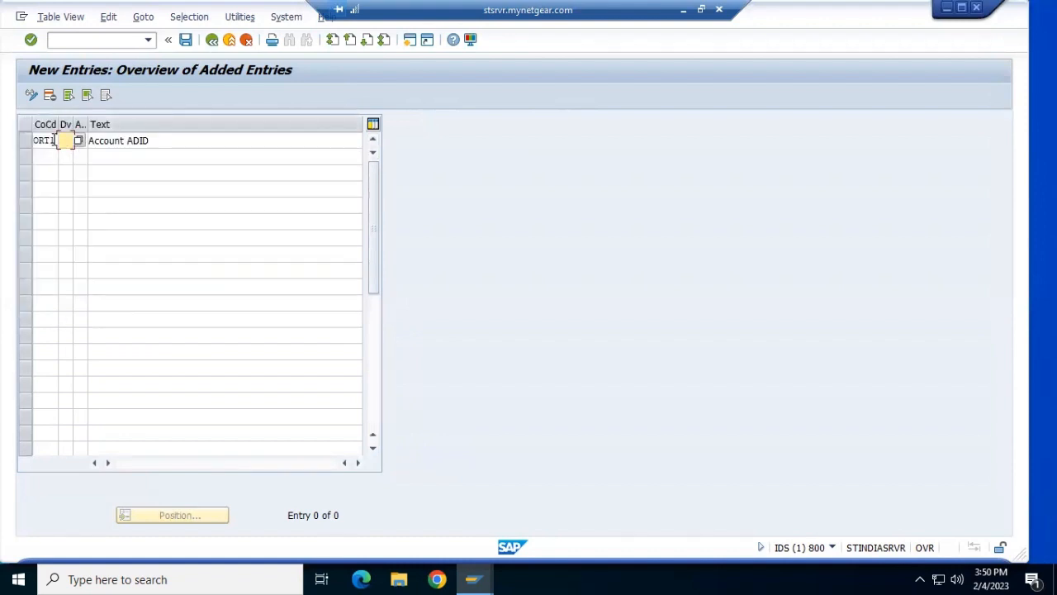
# Change the company code of the Account ADID entry to ENST (Enstr Enterprise)
pyautogui.click(54, 141)
pyautogui.press('BackSpace')
pyautogui.press('BackSpace')
pyautogui.press('BackSpace')
pyautogui.press('BackSpace')
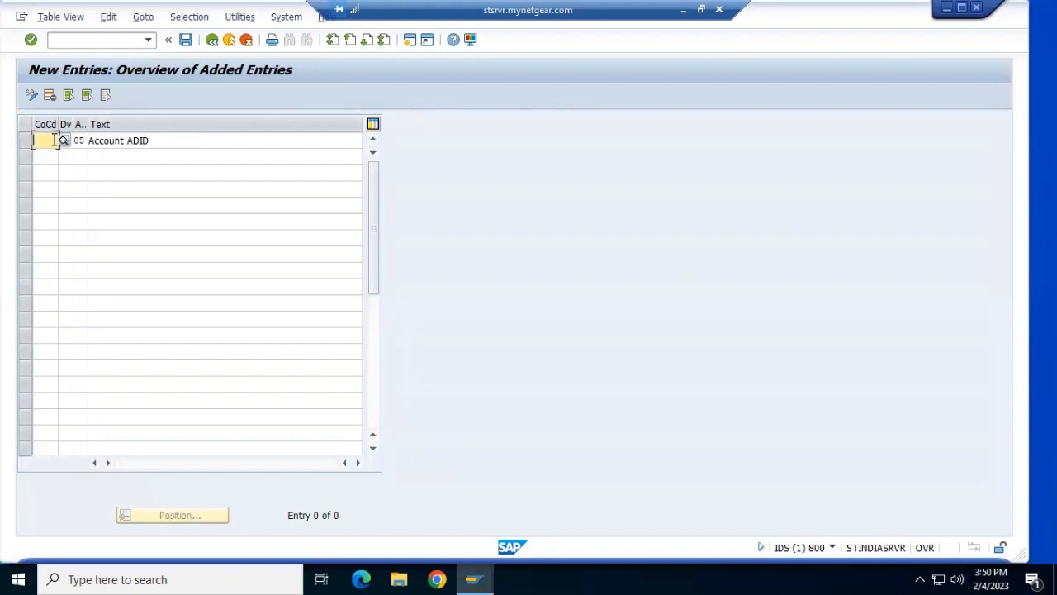
pyautogui.write('EN')
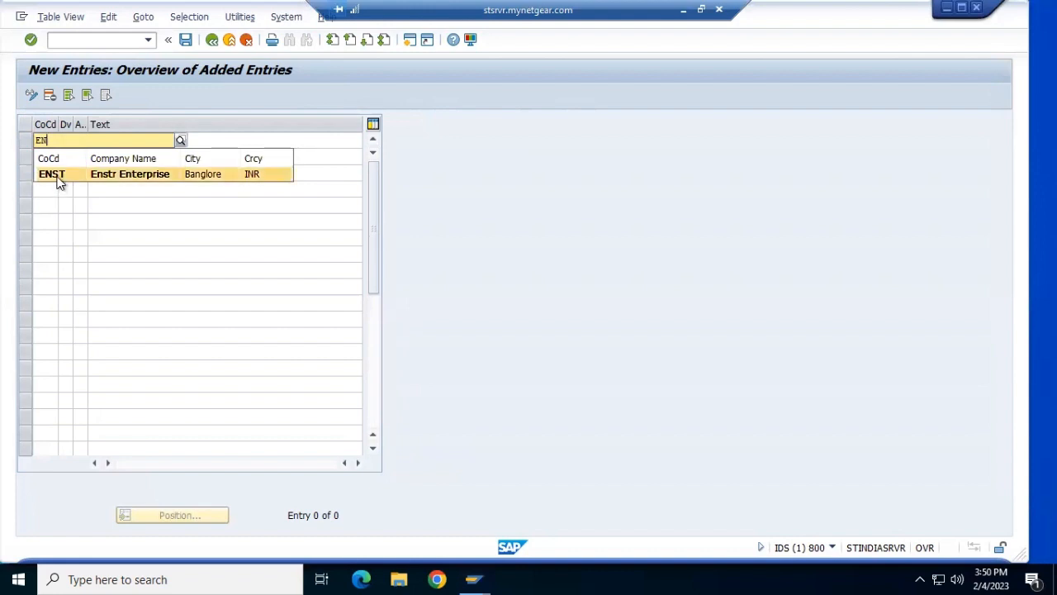
pyautogui.click(58, 174)
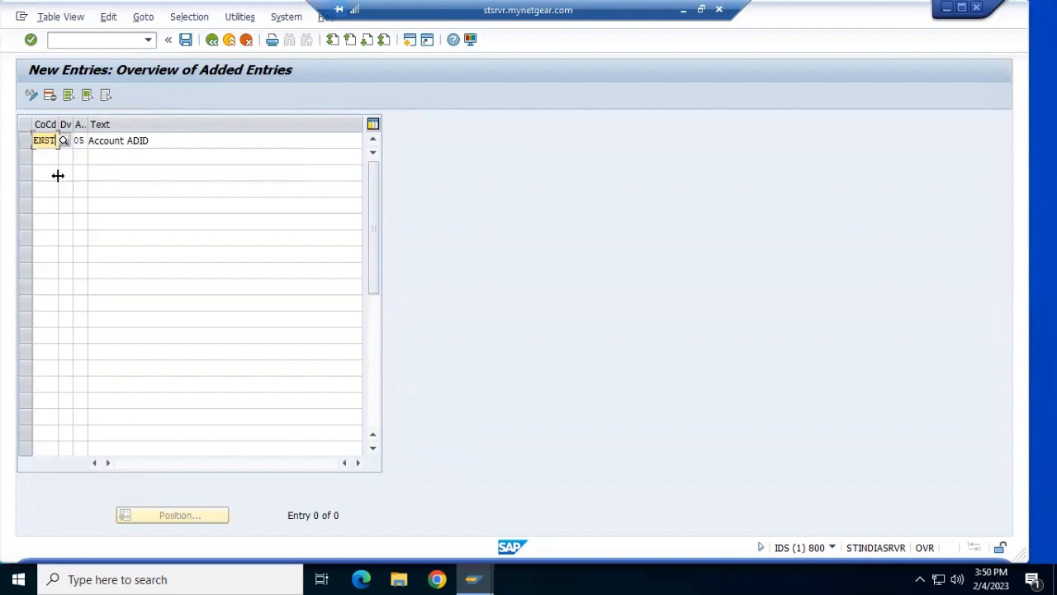
# Look up the divisions for the ENST entry and assign division EL (Electricity)
pyautogui.click(89, 144)
pyautogui.click(67, 140)
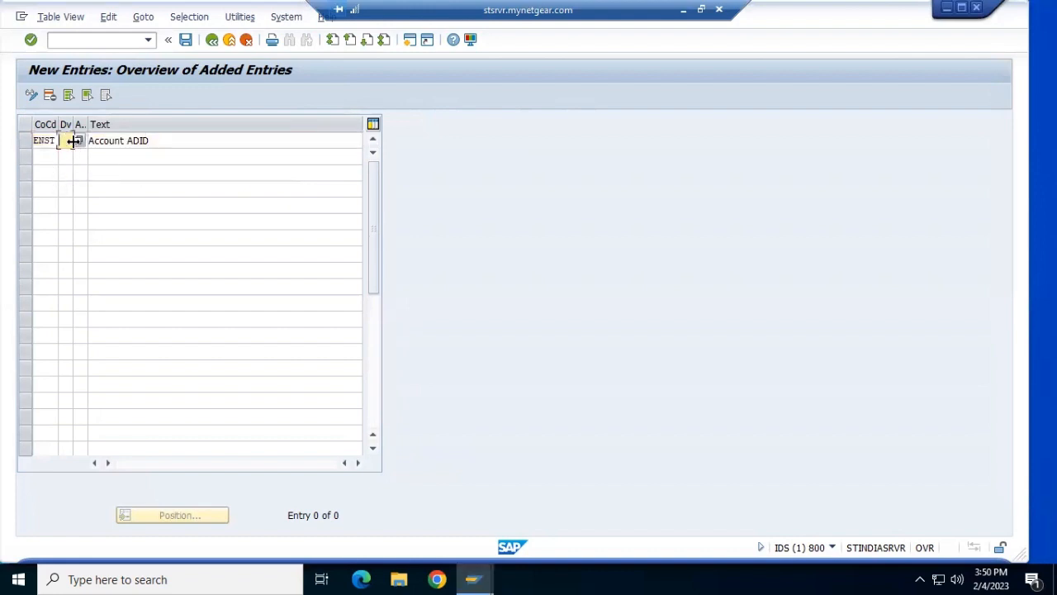
pyautogui.click(78, 141)
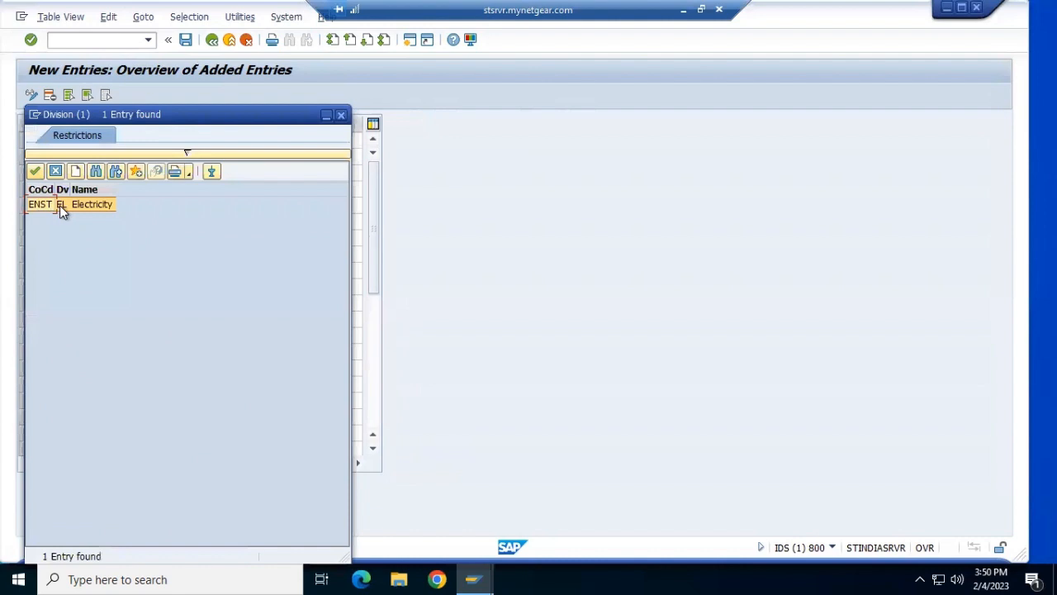
pyautogui.click(34, 171)
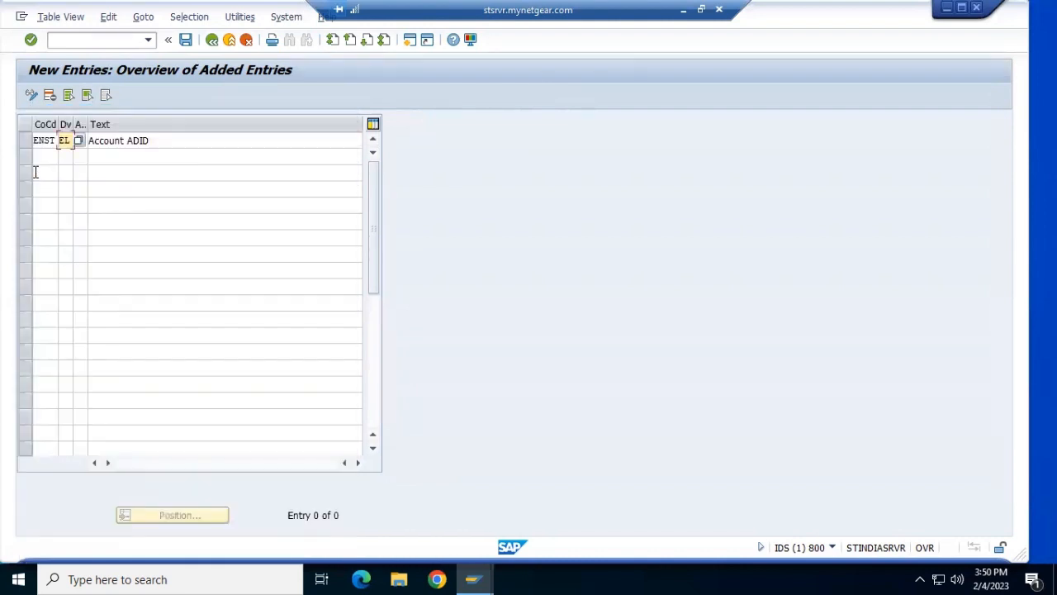
# Save the new contract account determination ID under the proposed customizing request and return to the implementation guide
pyautogui.click(187, 39)
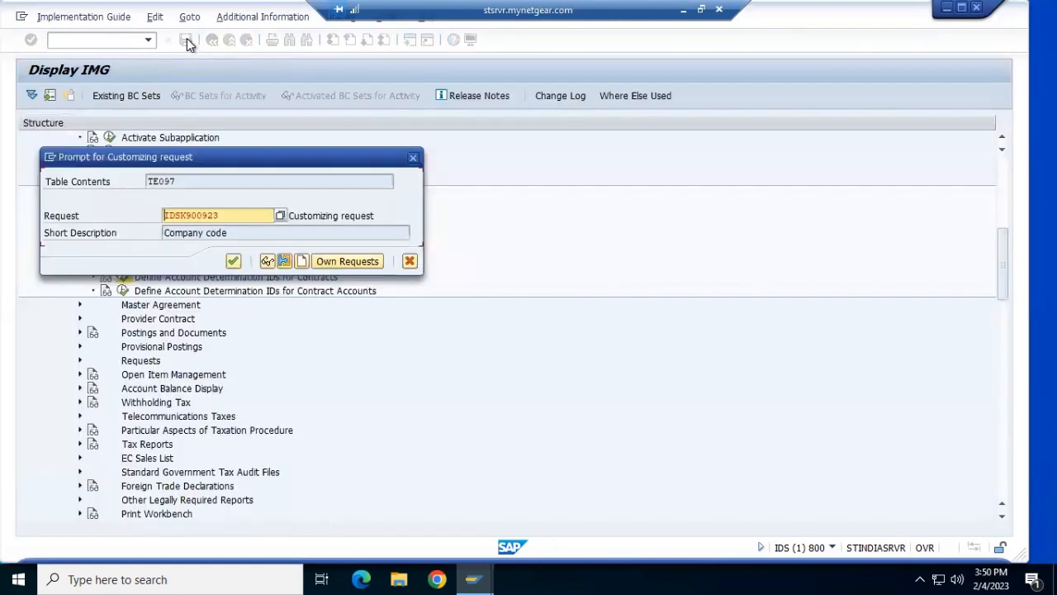
pyautogui.click(233, 261)
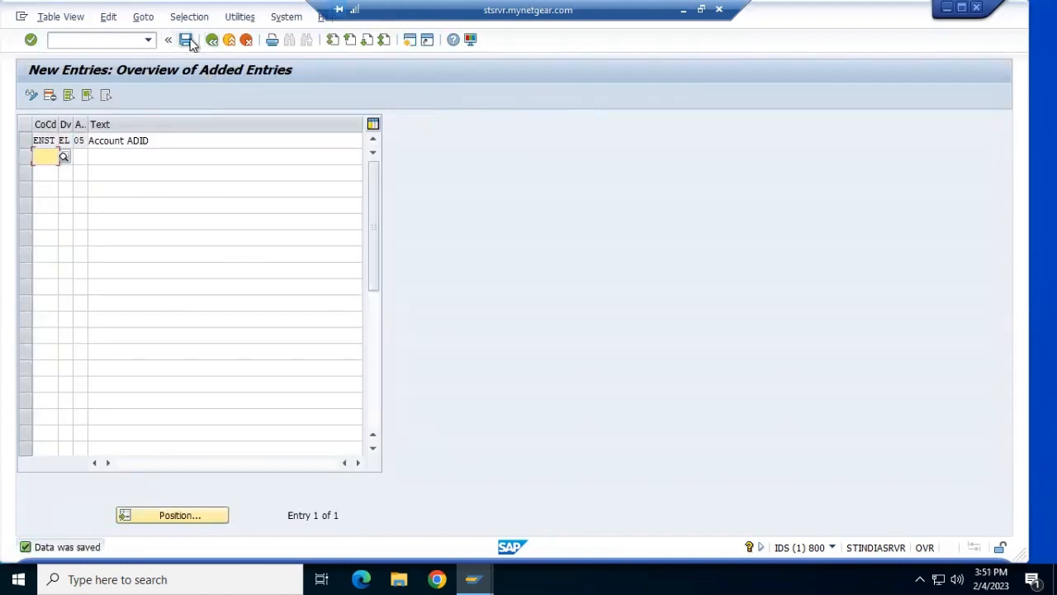
pyautogui.click(189, 43)
pyautogui.click(206, 41)
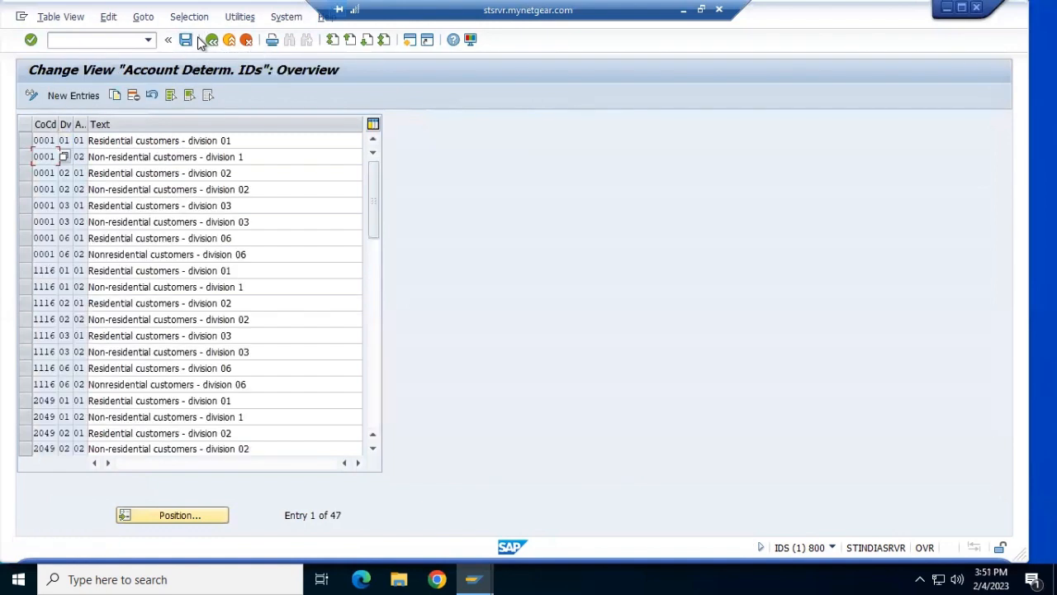
pyautogui.click(211, 41)
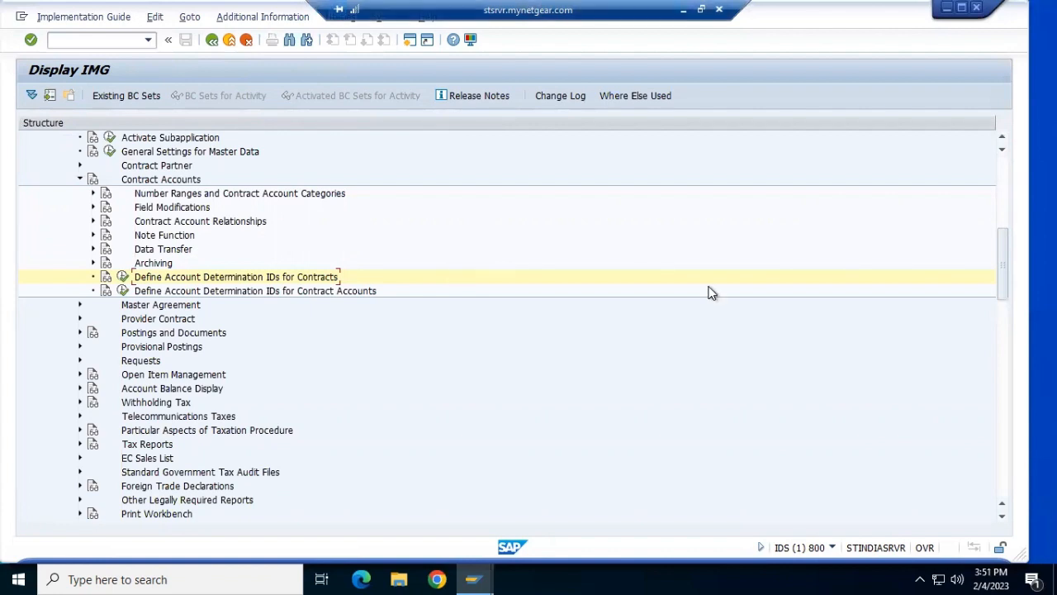
# Review the PowerPoint slides on Account Determination IDs for Contract Accounts and Maintain Main Transactions, and return to the SAP remote session
pyautogui.hotkey('alt', 'Tab')
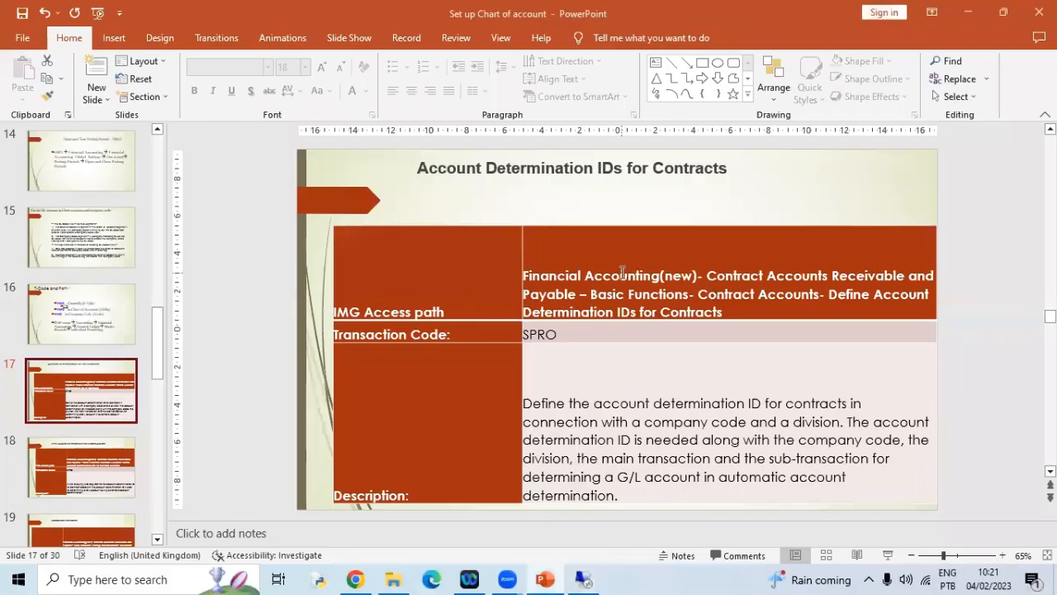
pyautogui.scroll(-1, 623, 273)
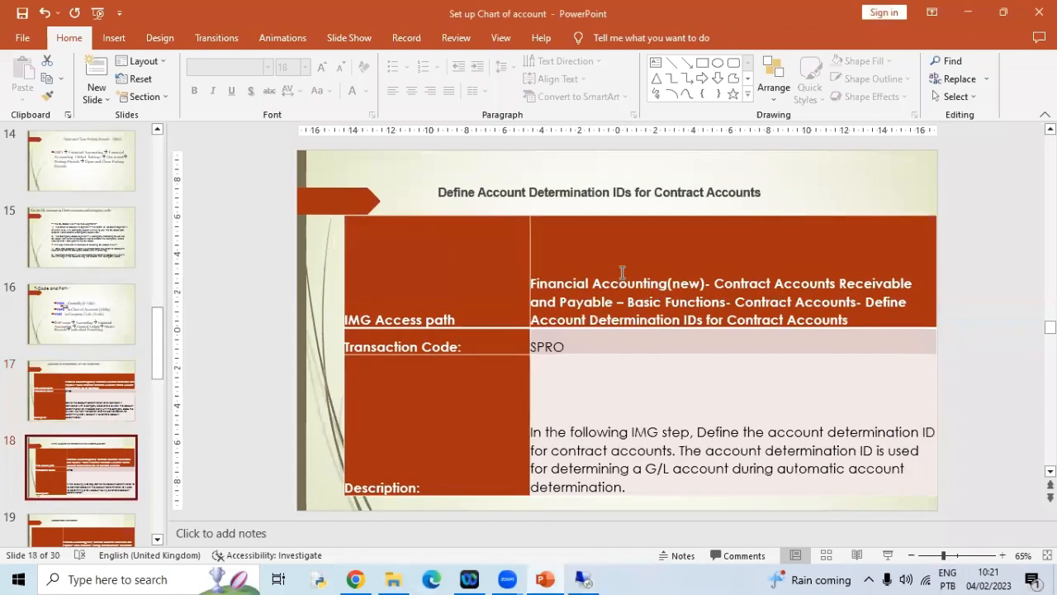
pyautogui.scroll(-1, 622, 273)
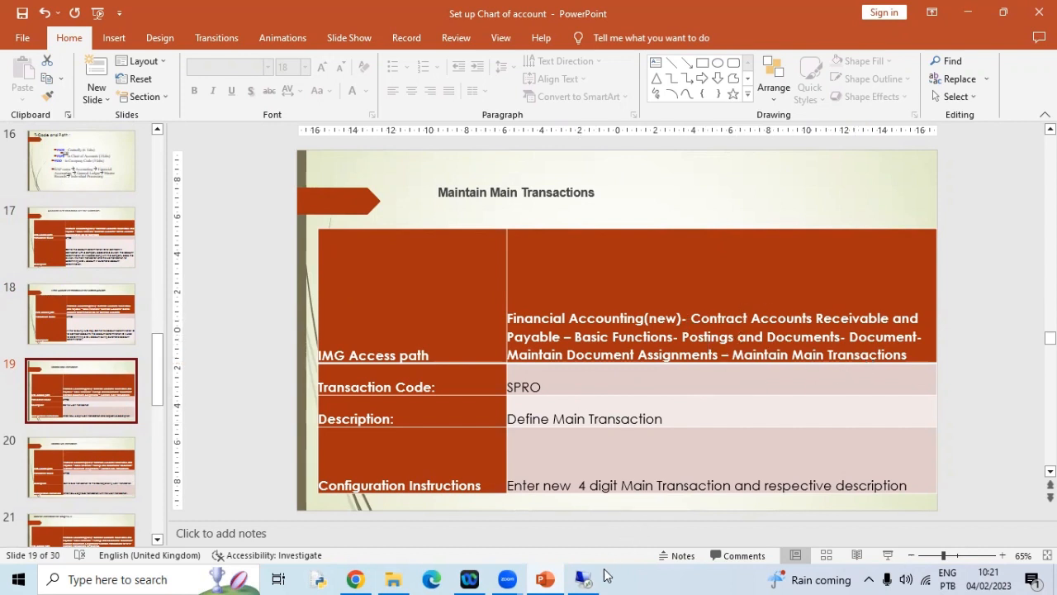
pyautogui.moveTo(584, 578)
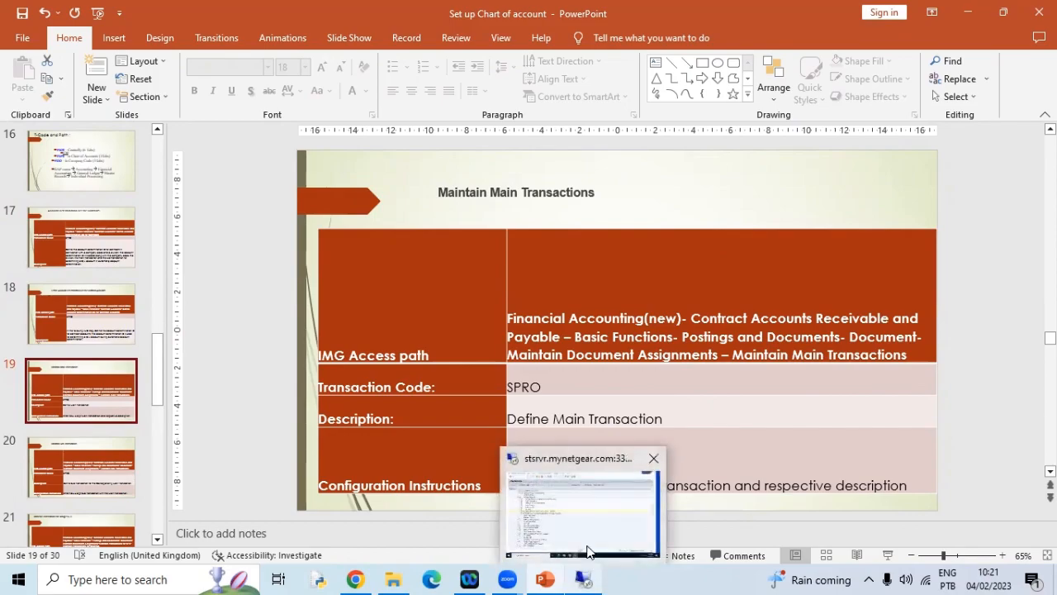
pyautogui.click(584, 550)
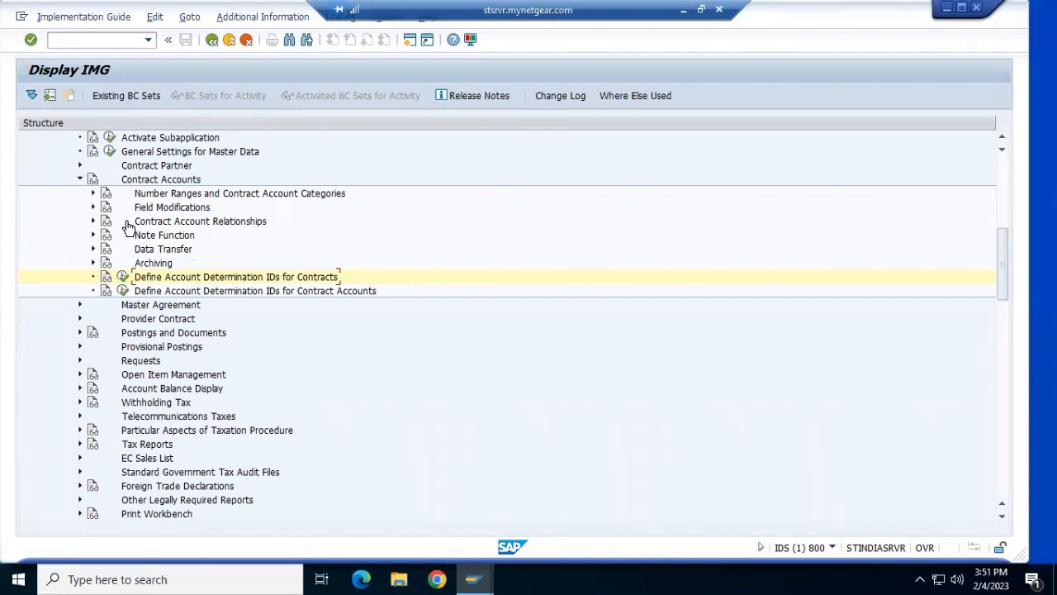
# Collapse the Contract Accounts node in the implementation guide and maximize the Display IMG window
pyautogui.click(81, 179)
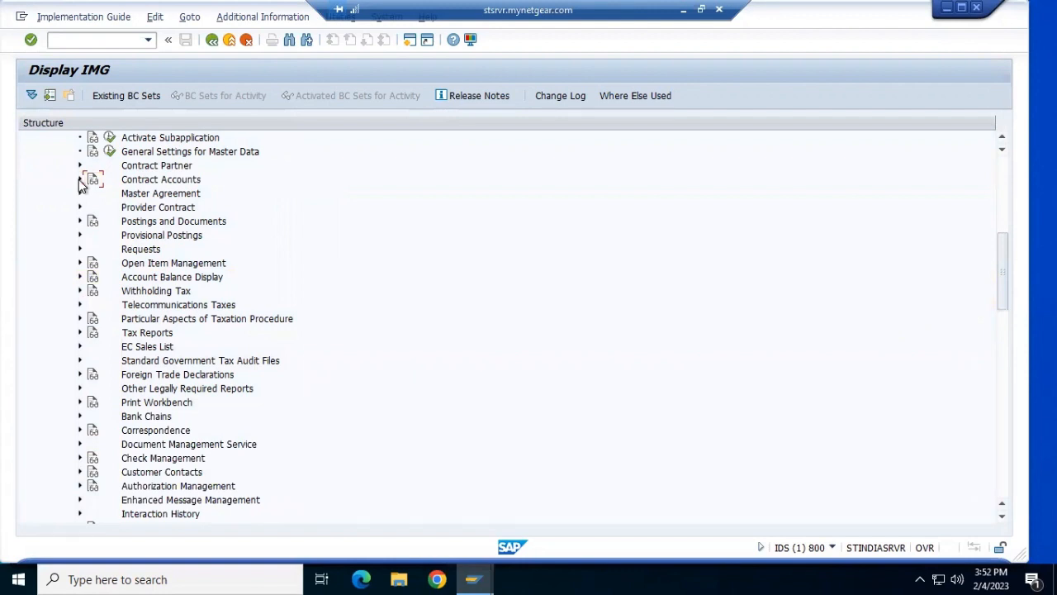
pyautogui.hotkey('alt', 'Tab')
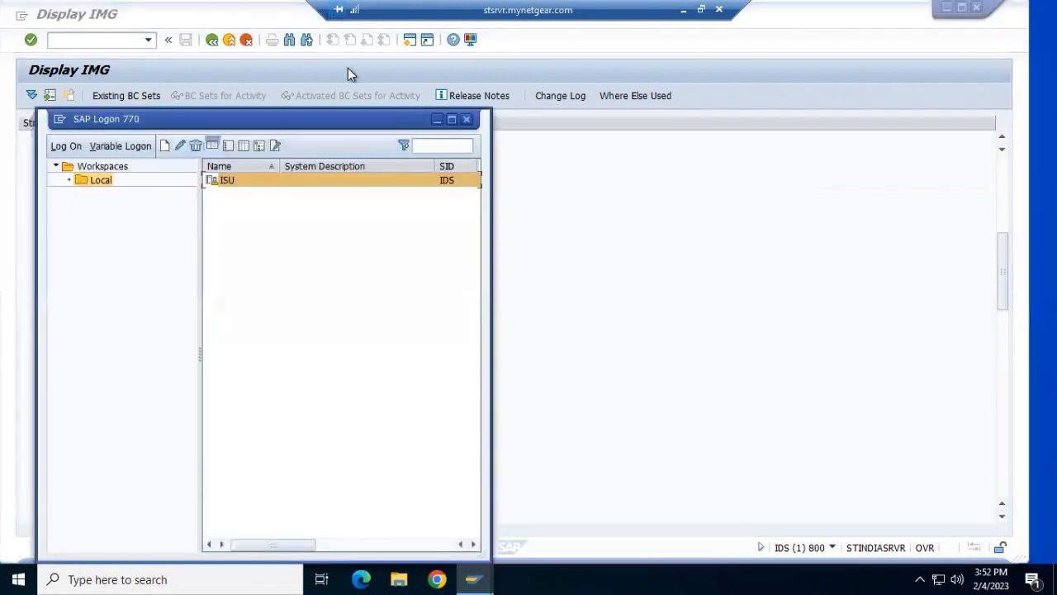
pyautogui.click(442, 144)
pyautogui.click(437, 120)
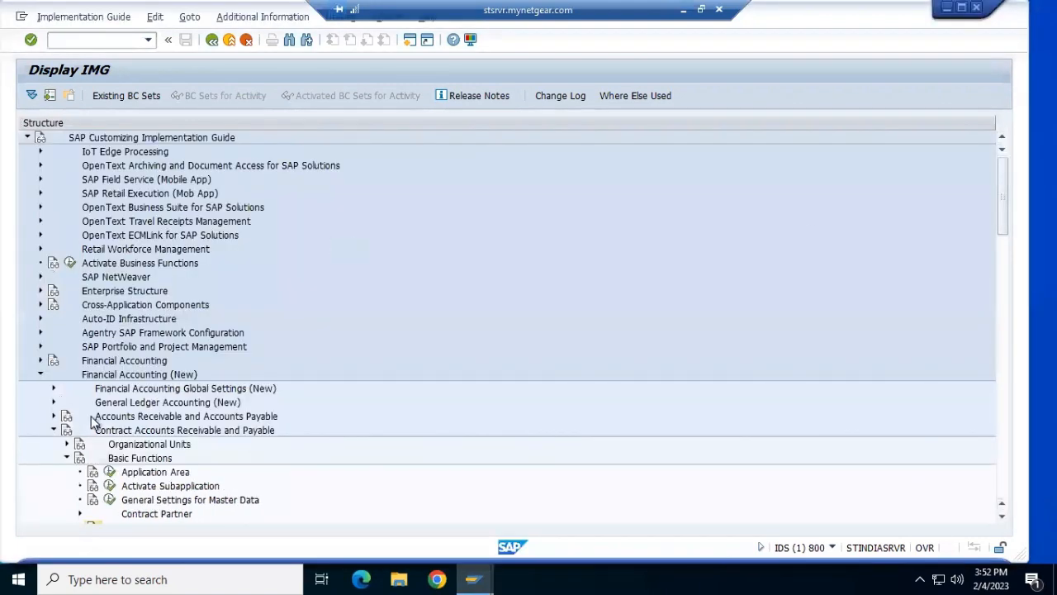
pyautogui.moveTo(1028, 234); pyautogui.dragTo(988, 196)
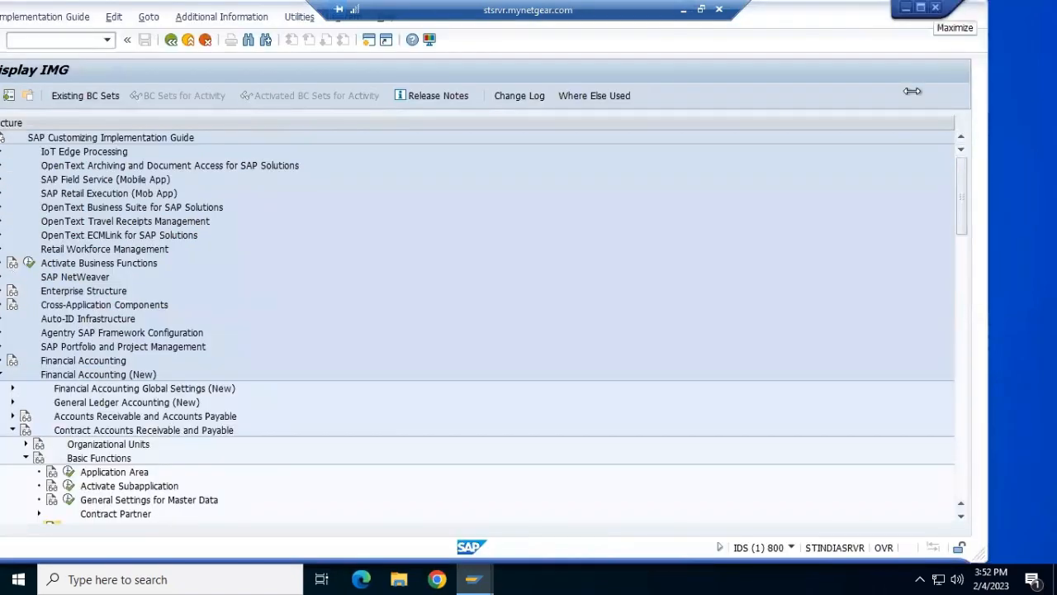
pyautogui.click(921, 8)
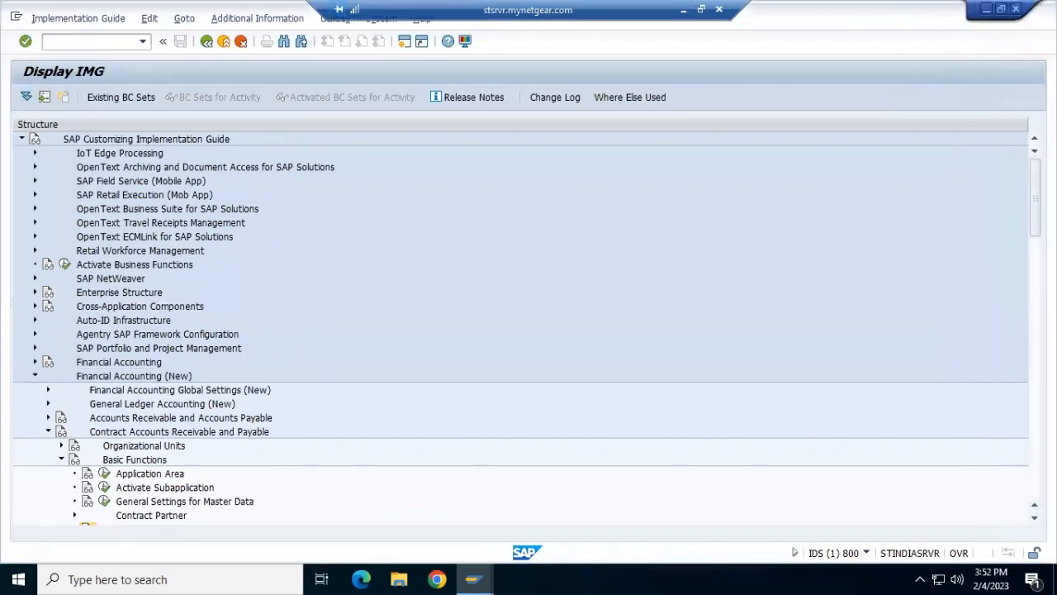
pyautogui.scroll(-2, 520, 331)
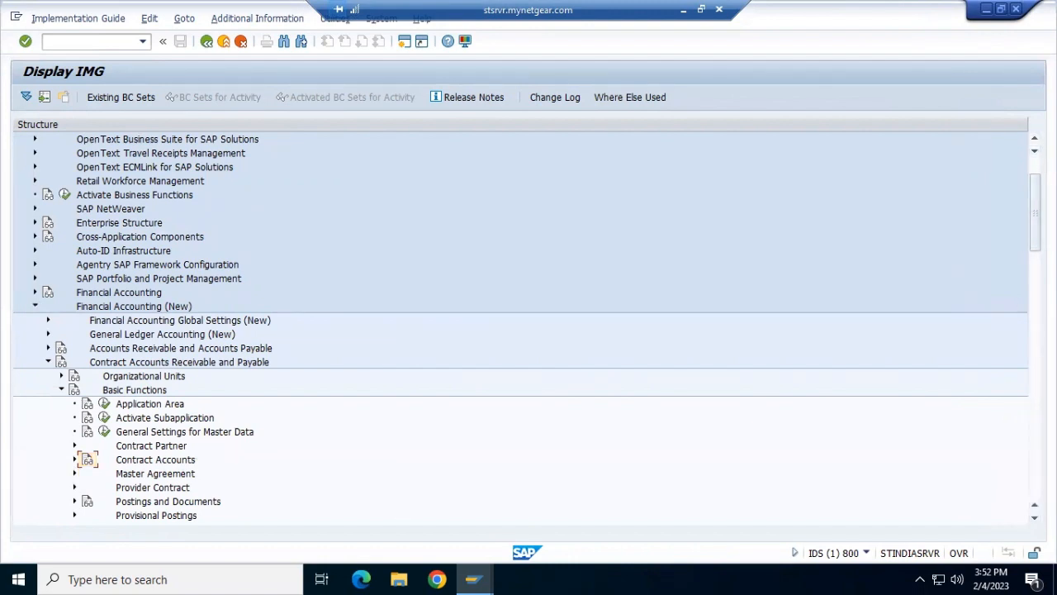
pyautogui.scroll(-2, 520, 330)
pyautogui.scroll(-1, 521, 330)
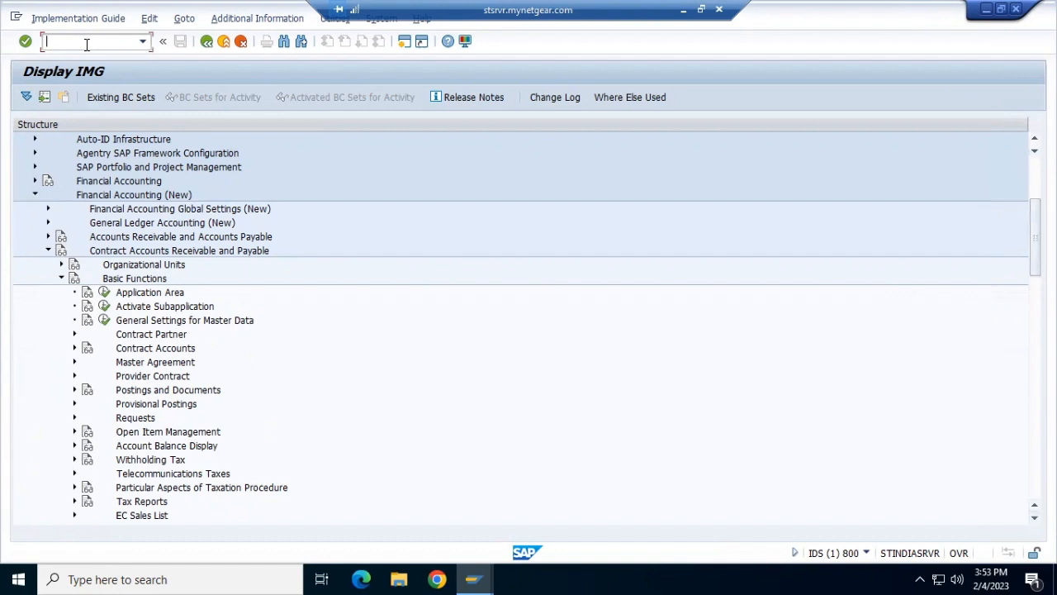
# Leave the implementation guide and open the Display Installation transaction with /nes32
pyautogui.click(143, 43)
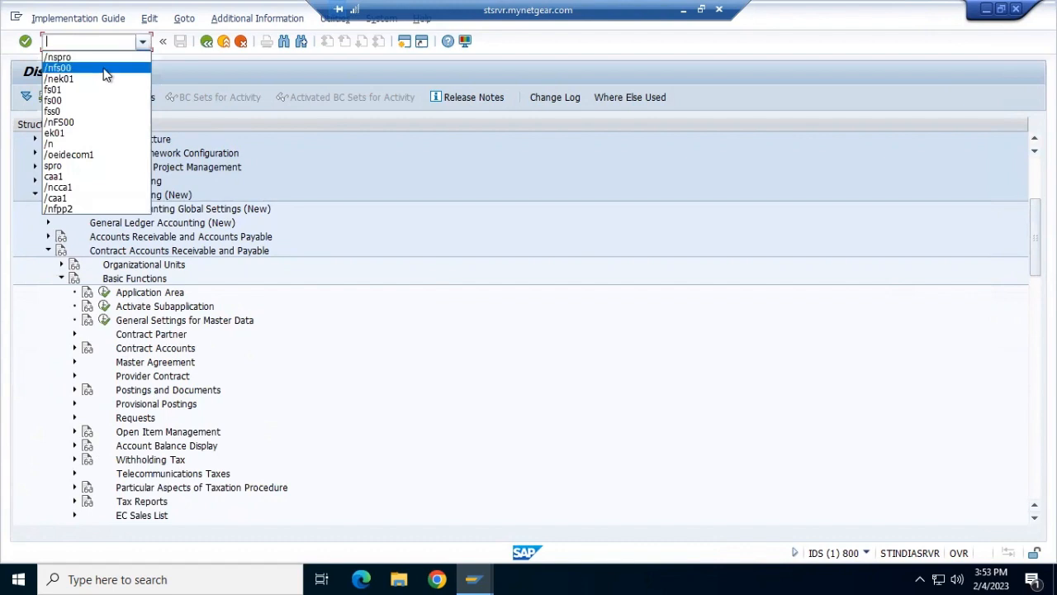
pyautogui.click(97, 209)
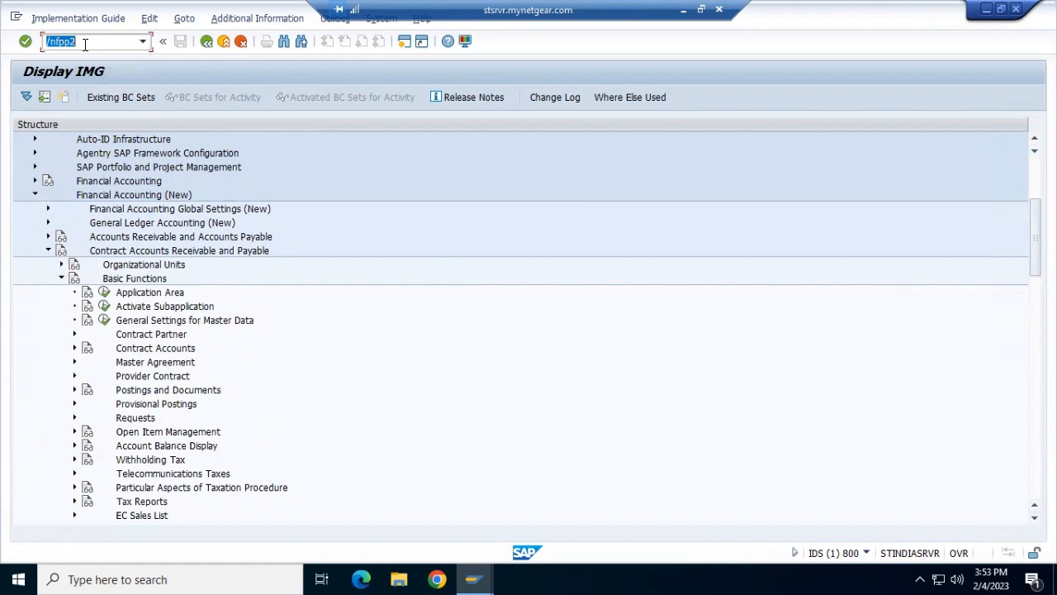
pyautogui.click(85, 44)
pyautogui.press('BackSpace')
pyautogui.press('BackSpace')
pyautogui.press('BackSpace')
pyautogui.press('BackSpace')
pyautogui.write('caa2')
pyautogui.press('Return')
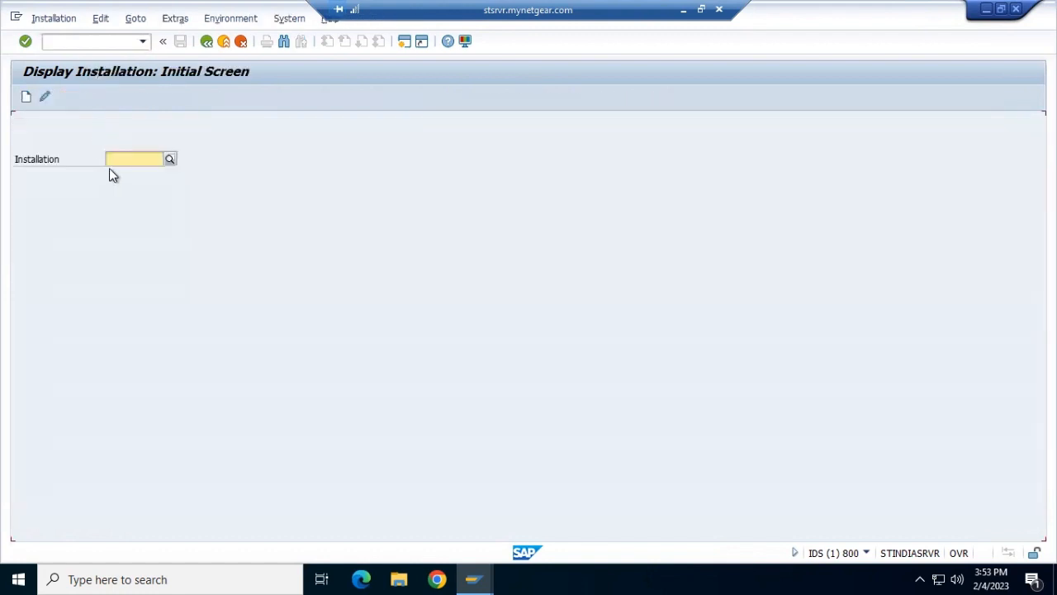
# Display the details of the previously used installation
pyautogui.click(124, 161)
pyautogui.click(132, 169)
pyautogui.press('Return')
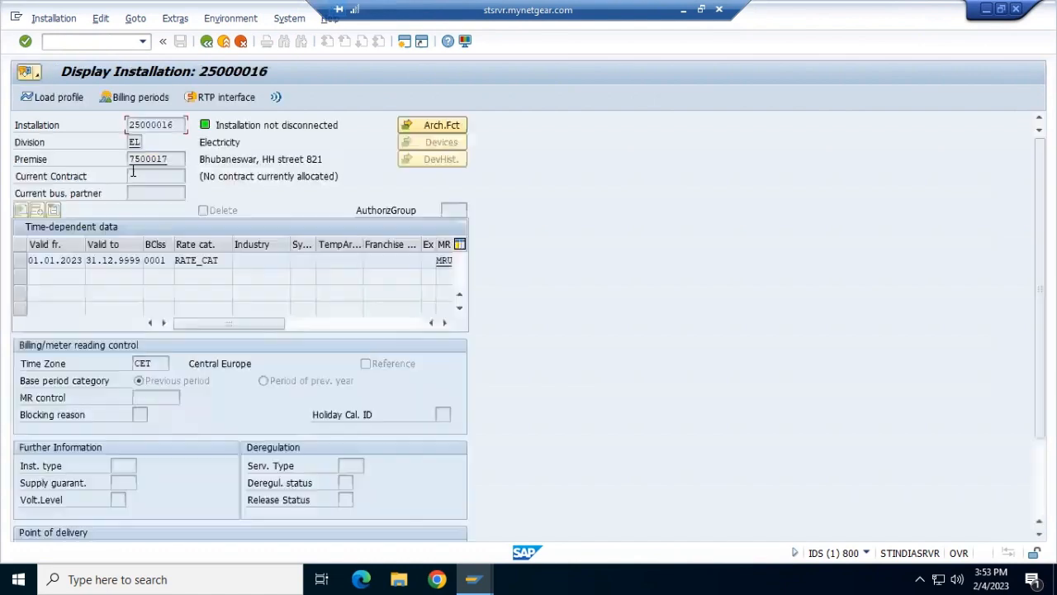
# Open the installation's rate category RATE_CAT and display the schema steps of its billing schema SCHEMA-DEM
pyautogui.doubleClick(202, 259)
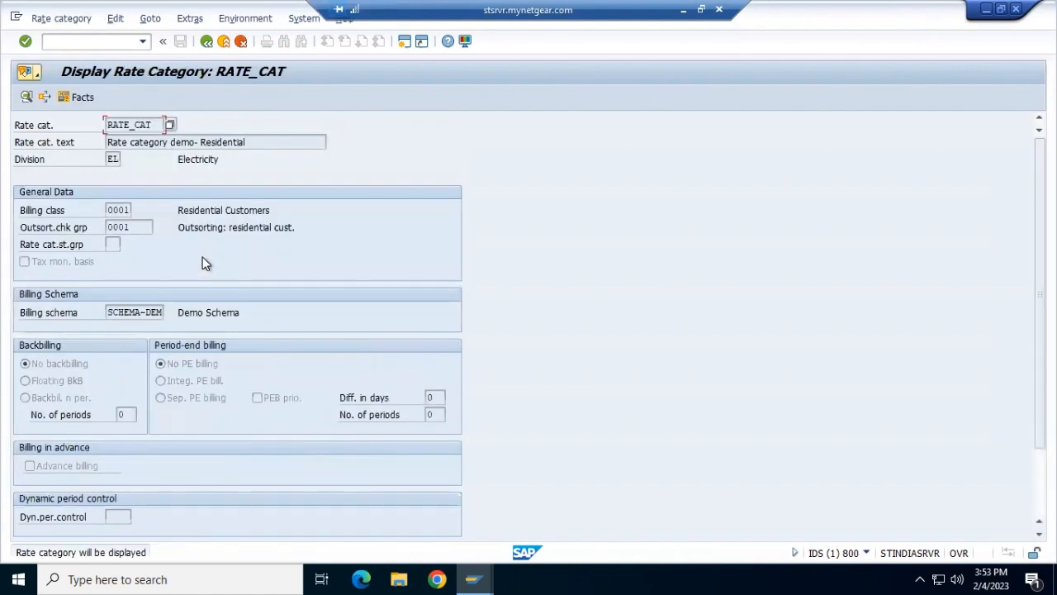
pyautogui.doubleClick(136, 314)
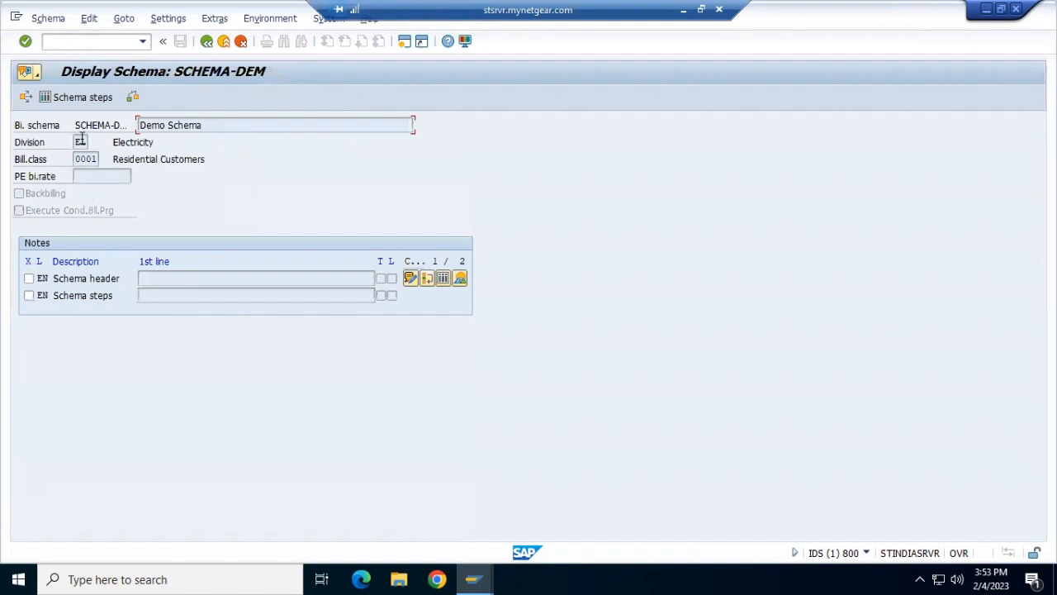
pyautogui.click(90, 97)
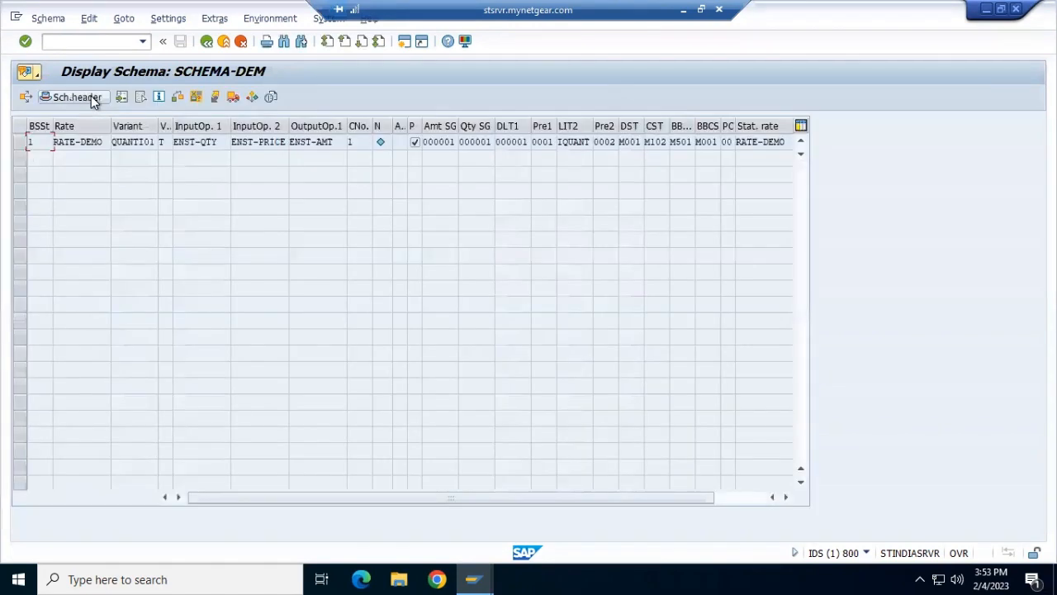
# Open rate RATE-DEMO from the schema and examine the DST sub-transaction in its rate steps
pyautogui.doubleClick(79, 143)
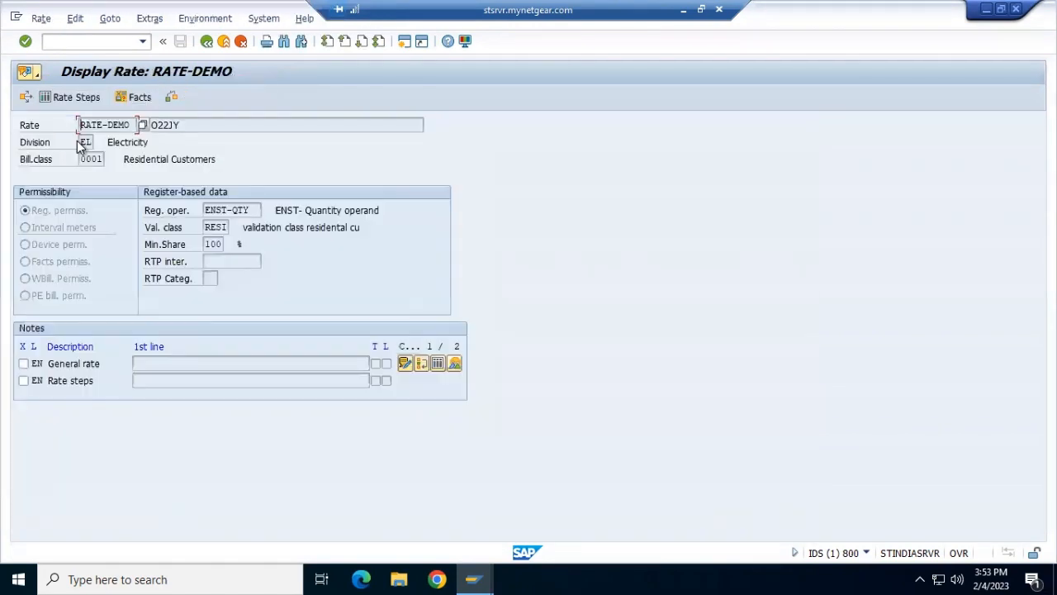
pyautogui.click(88, 98)
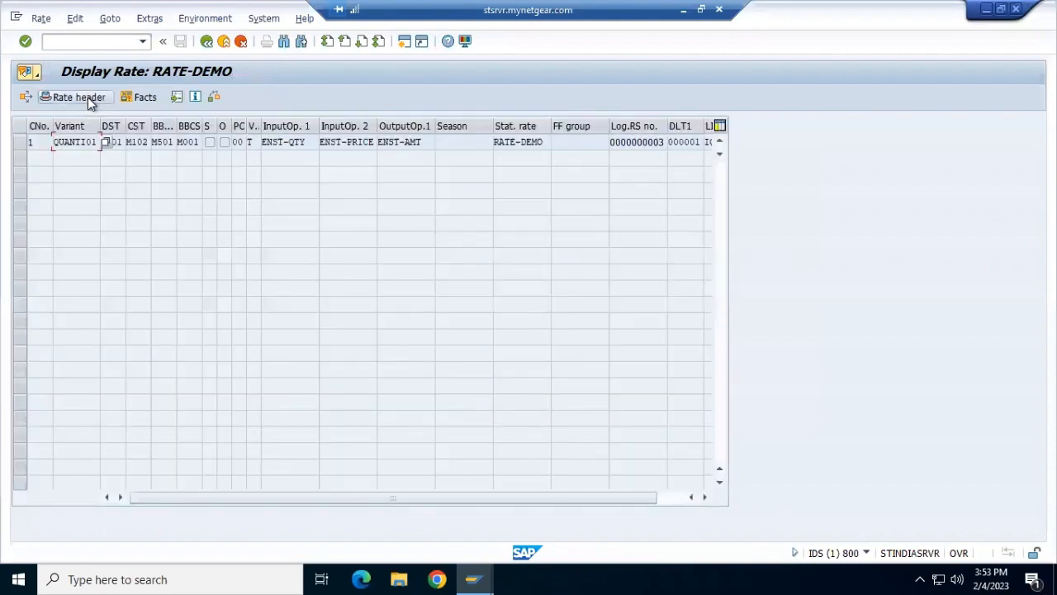
pyautogui.click(117, 142)
# Try to open the account determination transaction EK02 in a new session with the command /0ek02
pyautogui.moveTo(474, 578)
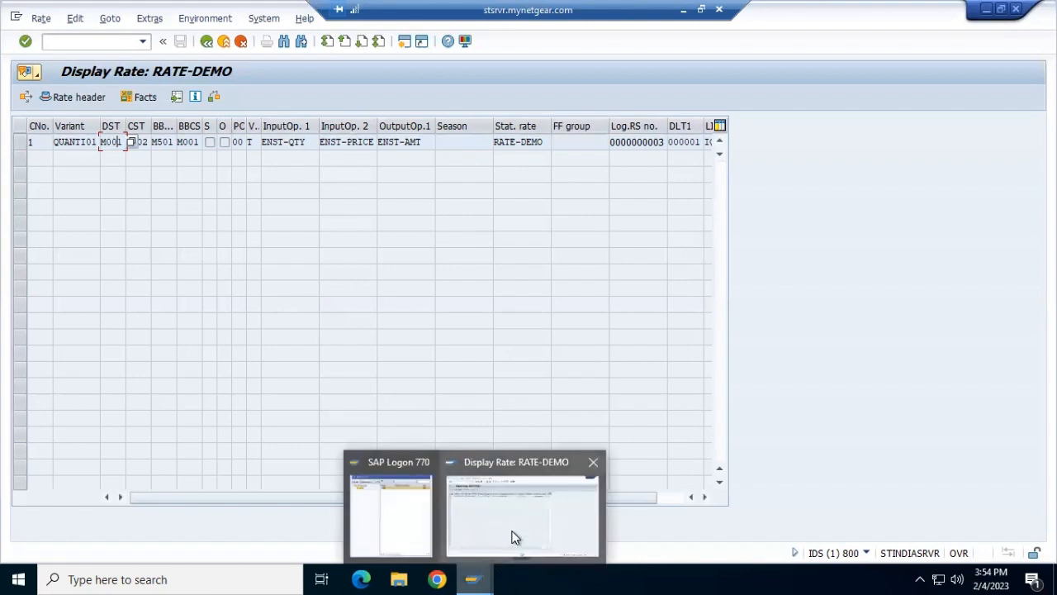
pyautogui.click(512, 538)
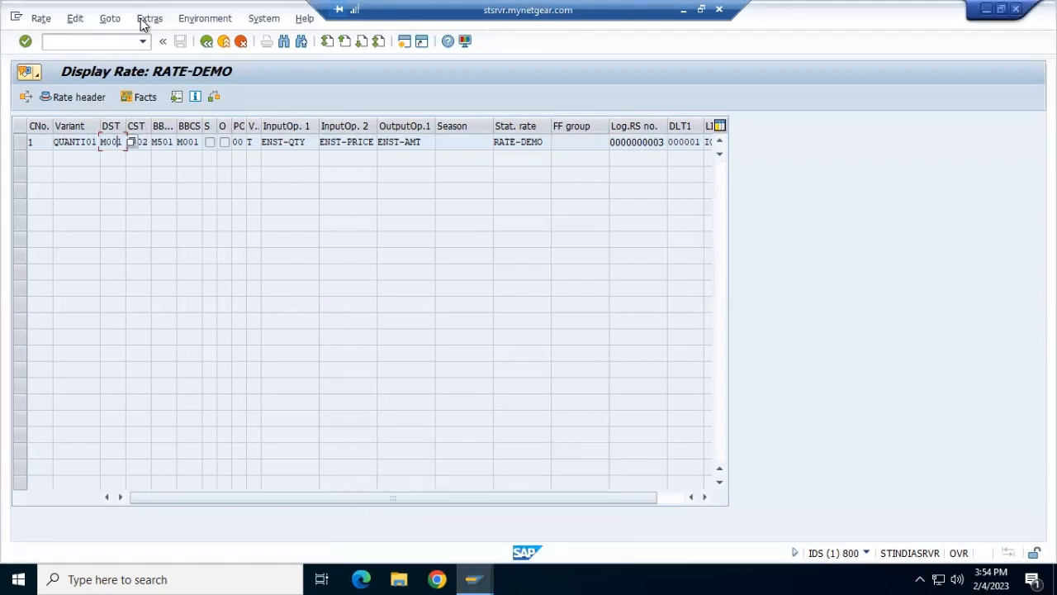
pyautogui.click(142, 43)
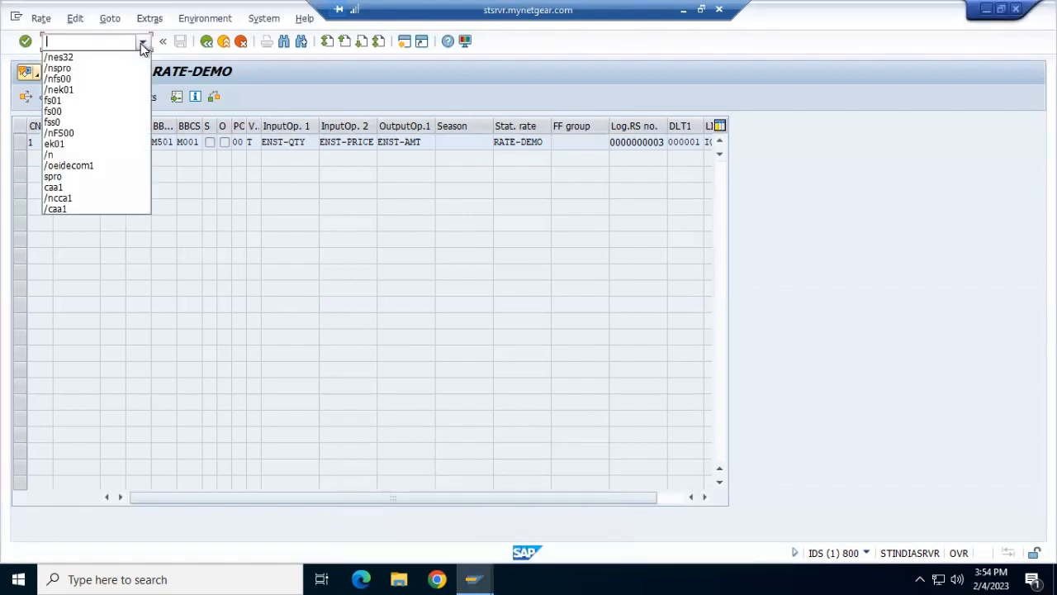
pyautogui.click(108, 91)
pyautogui.click(91, 43)
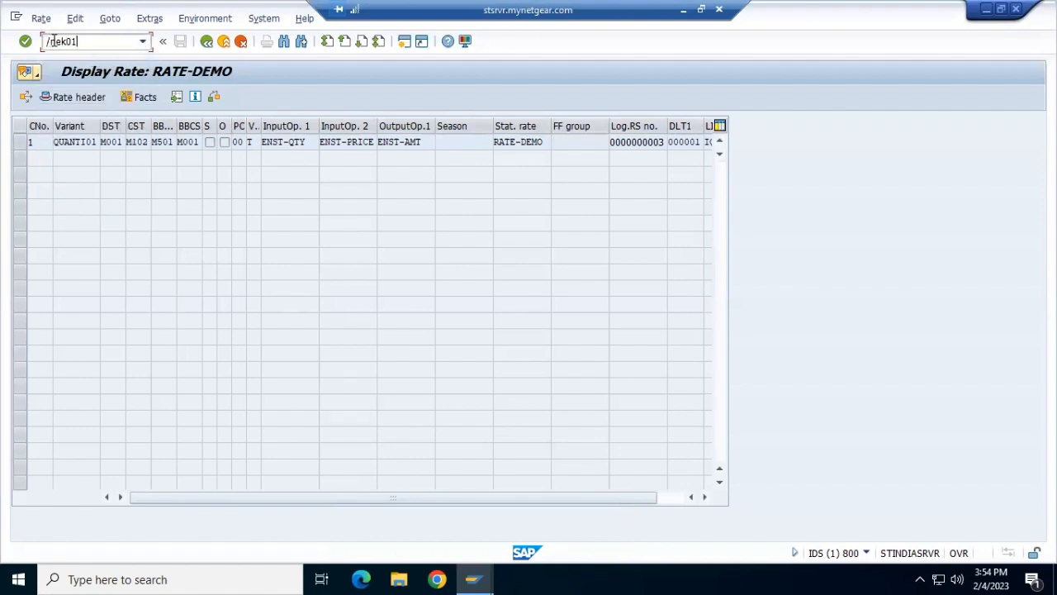
pyautogui.click(51, 41)
pyautogui.press('Delete')
pyautogui.write('o')
pyautogui.click(90, 40)
pyautogui.press('BackSpace')
pyautogui.write('2')
pyautogui.press('Return')
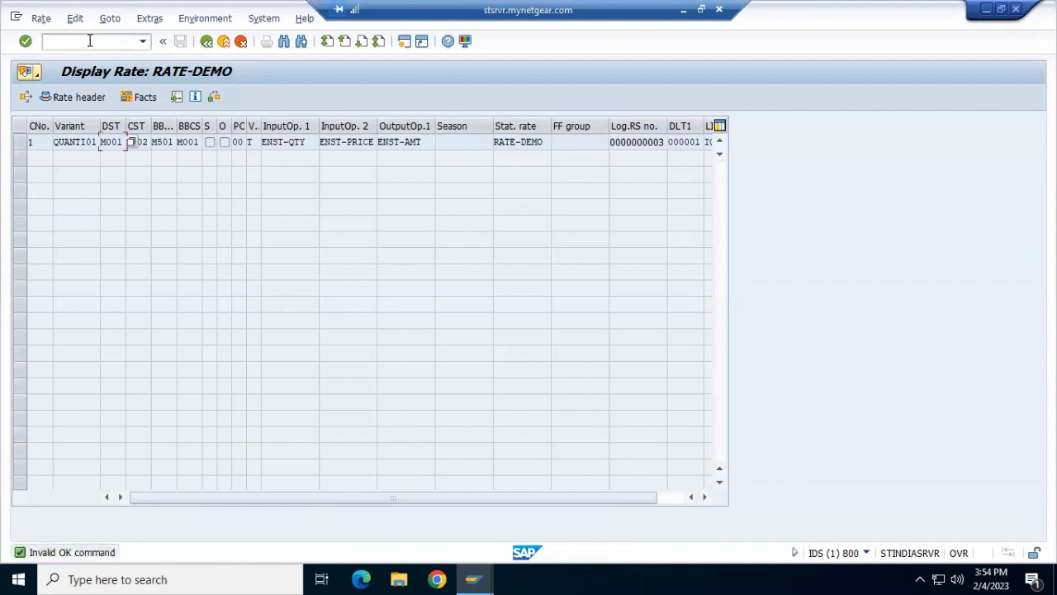
# Open transaction EK02 in a new session with /oek02 and examine the entry for main transaction 0051 and subtransaction M001
pyautogui.click(143, 40)
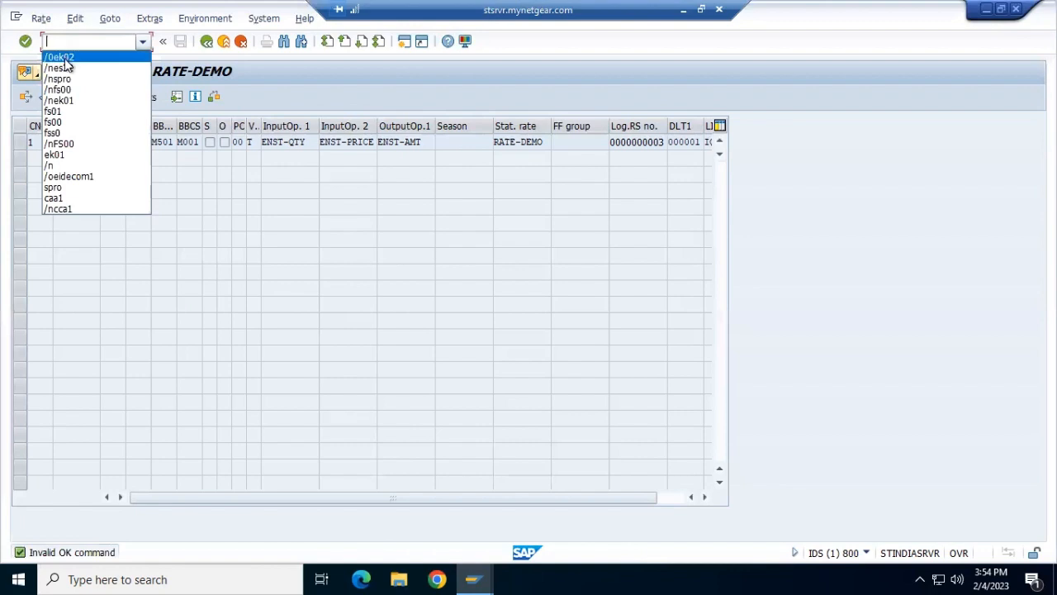
pyautogui.click(65, 57)
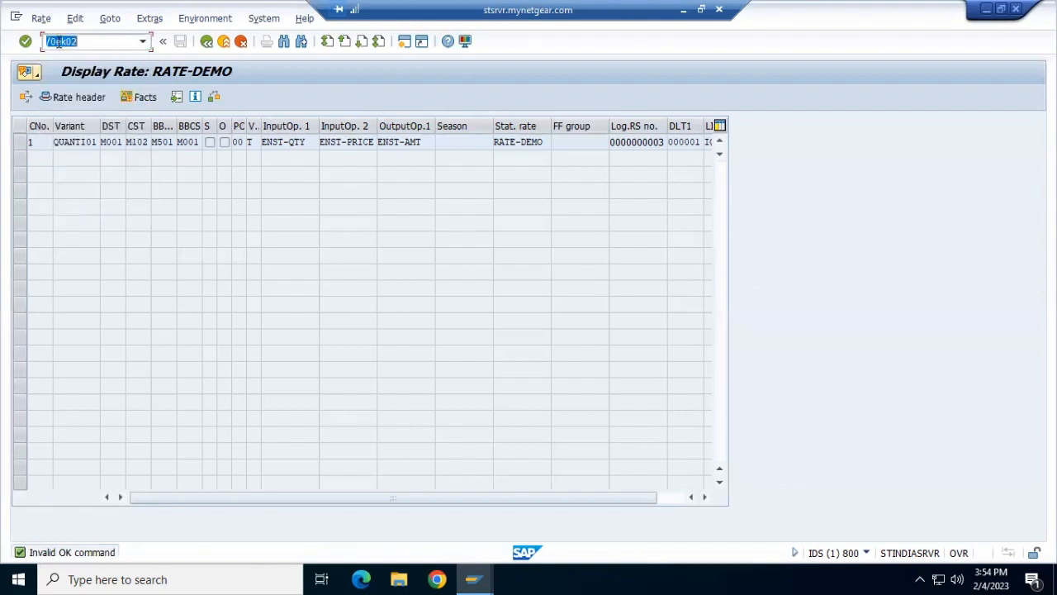
pyautogui.click(58, 41)
pyautogui.press('BackSpace')
pyautogui.write('o')
pyautogui.press('Return')
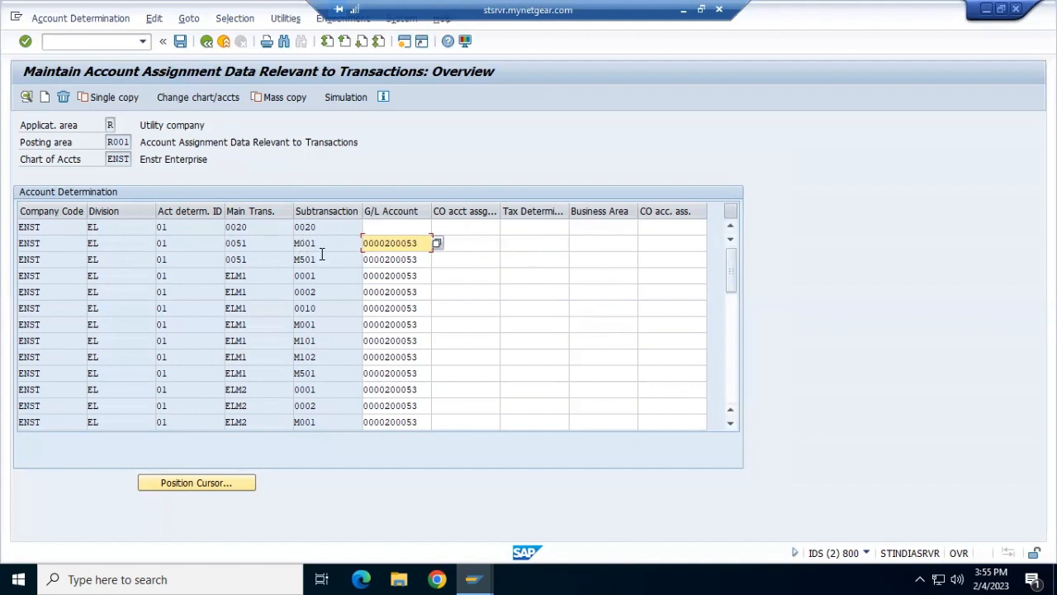
pyautogui.click(264, 246)
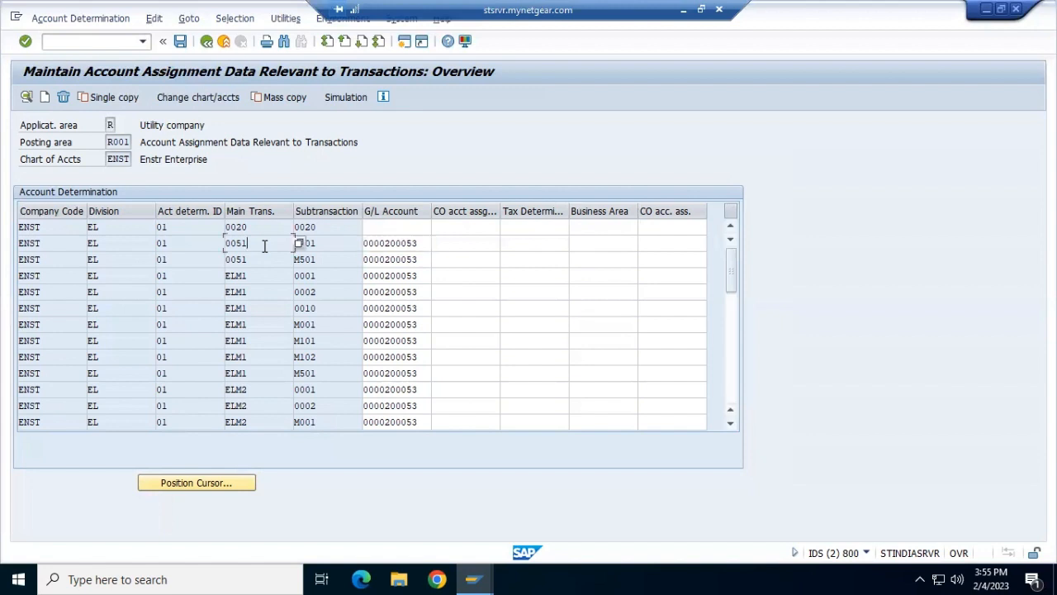
pyautogui.click(325, 248)
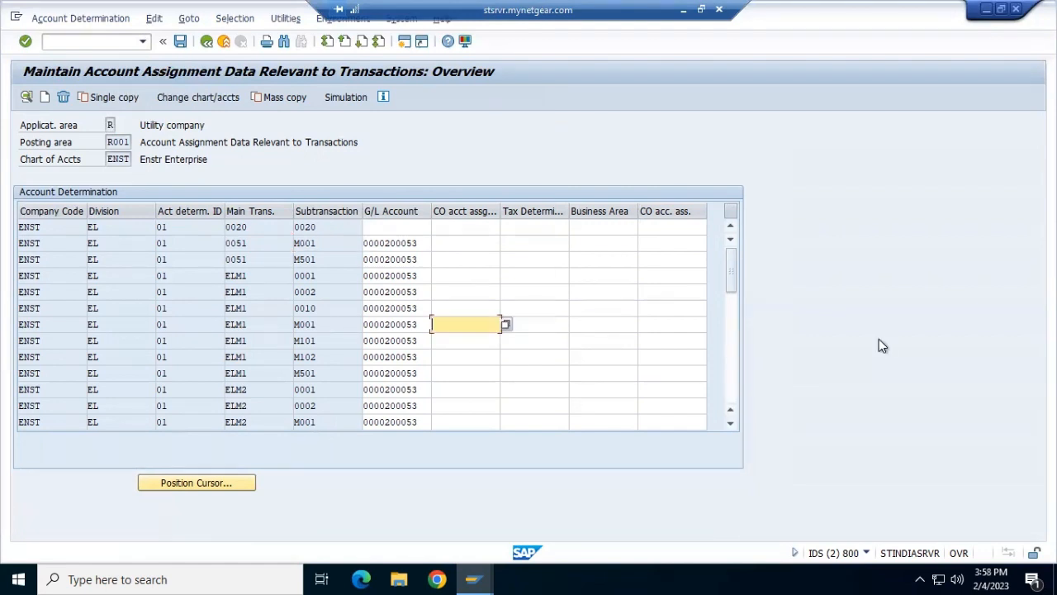
# Leave the account determination overview for customizing with /nspro and display the SAP Reference IMG
pyautogui.moveTo(472, 578)
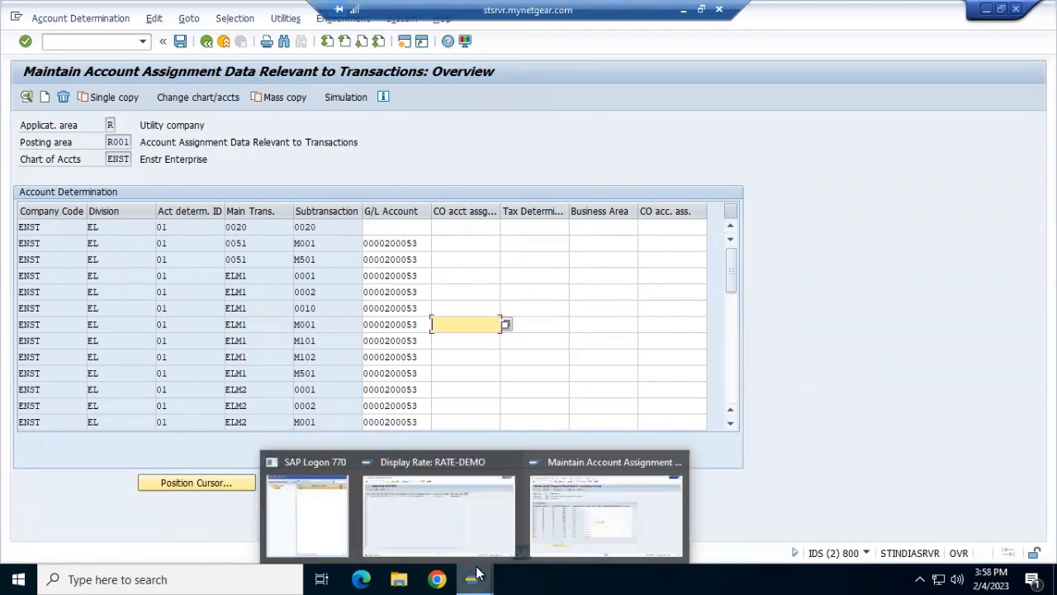
pyautogui.click(94, 40)
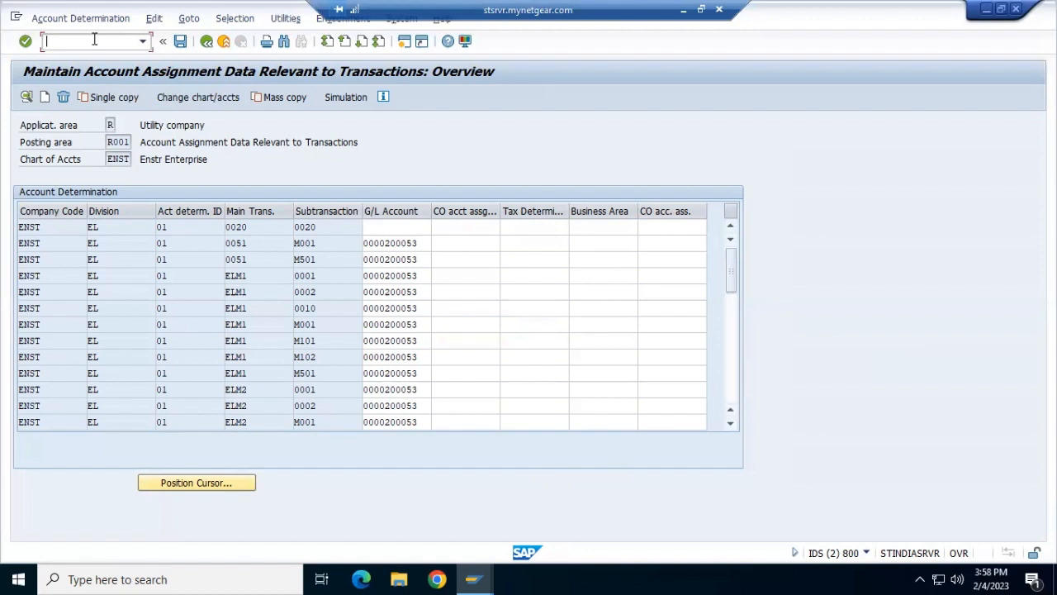
pyautogui.click(145, 41)
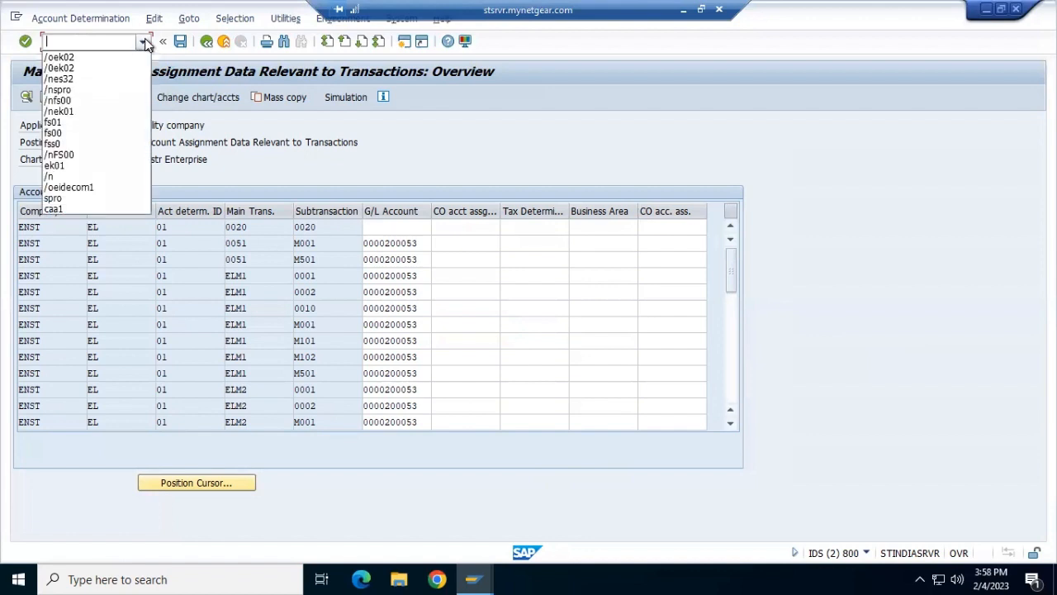
pyautogui.click(110, 80)
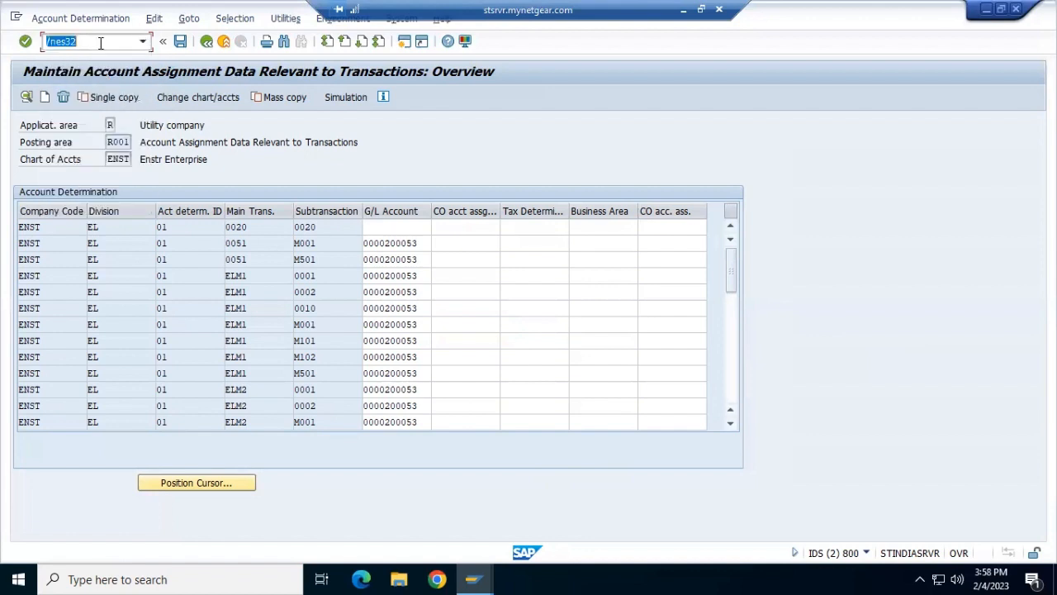
pyautogui.click(100, 40)
pyautogui.press('BackSpace')
pyautogui.press('BackSpace')
pyautogui.press('BackSpace')
pyautogui.press('BackSpace')
pyautogui.write('spro')
pyautogui.press('Return')
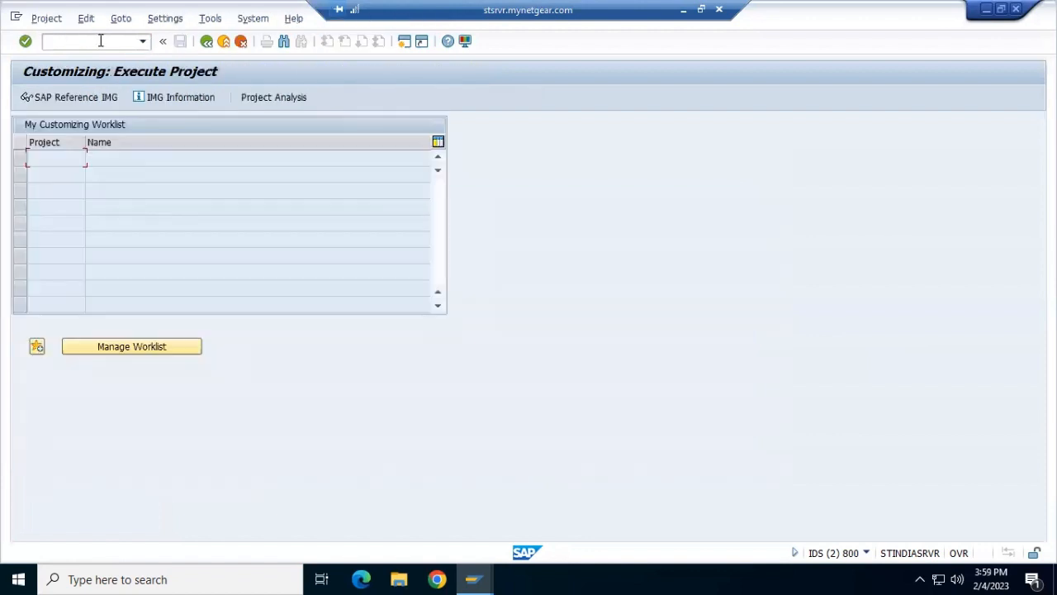
pyautogui.click(84, 99)
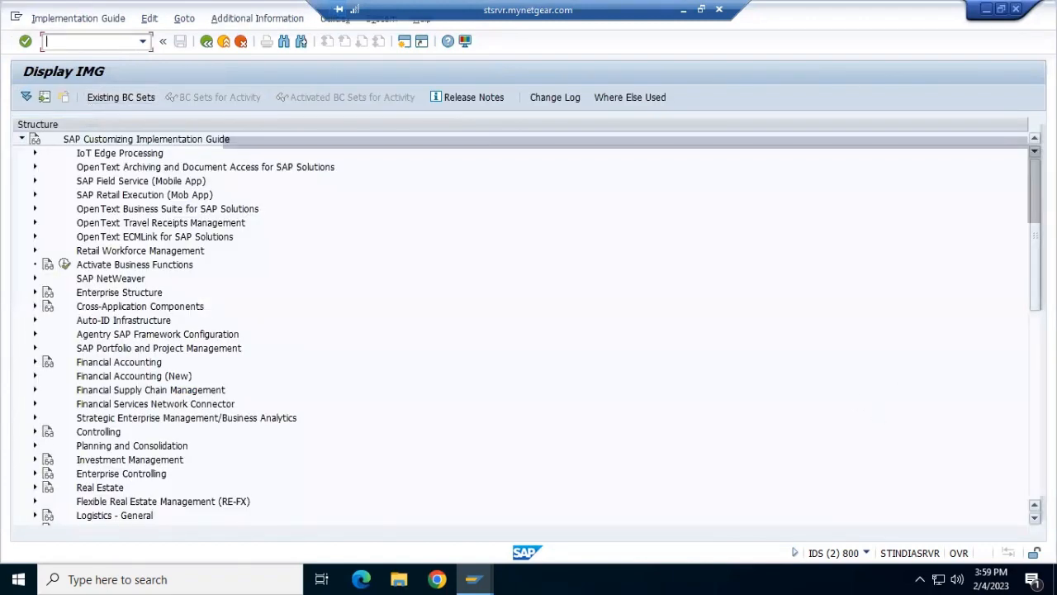
# Expand Financial Accounting (New), Contract Accounts Receivable and Payable, and Basic Functions in the implementation guide
pyautogui.moveTo(1035, 239); pyautogui.dragTo(1035, 442)
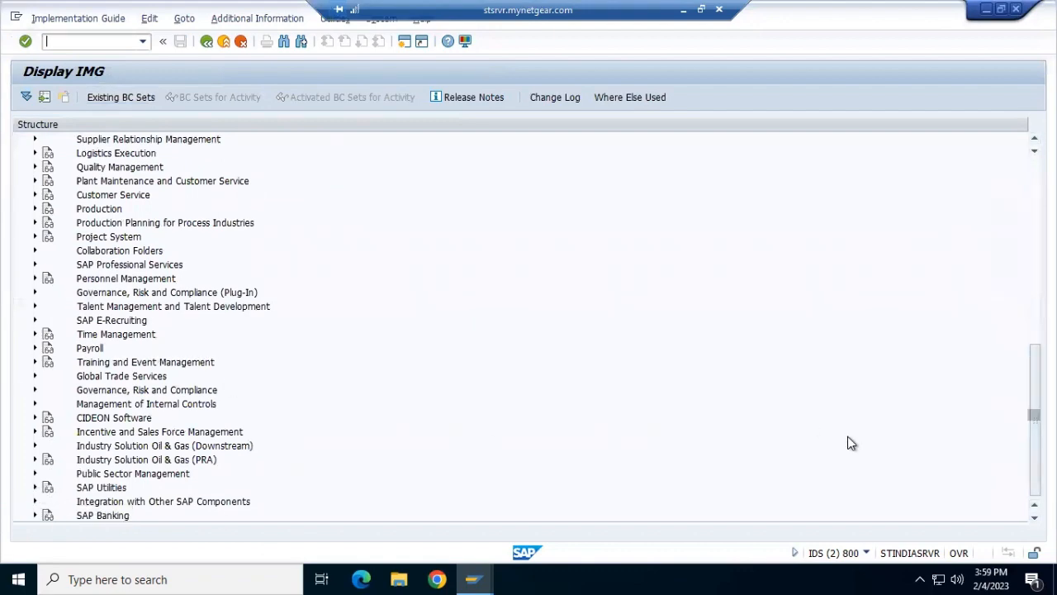
pyautogui.moveTo(1000, 27); pyautogui.dragTo(991, 4)
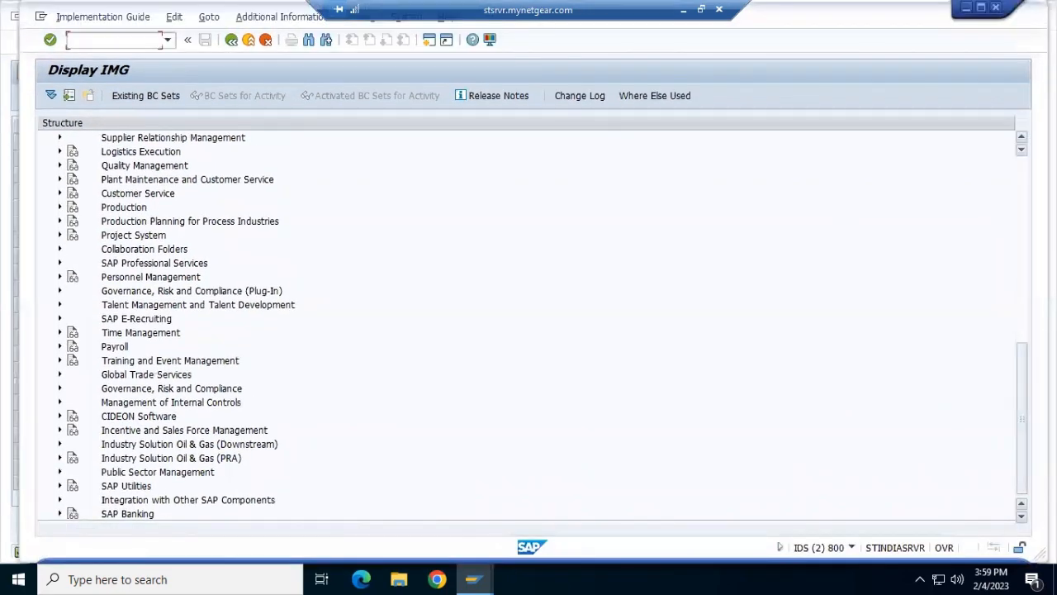
pyautogui.click(981, 8)
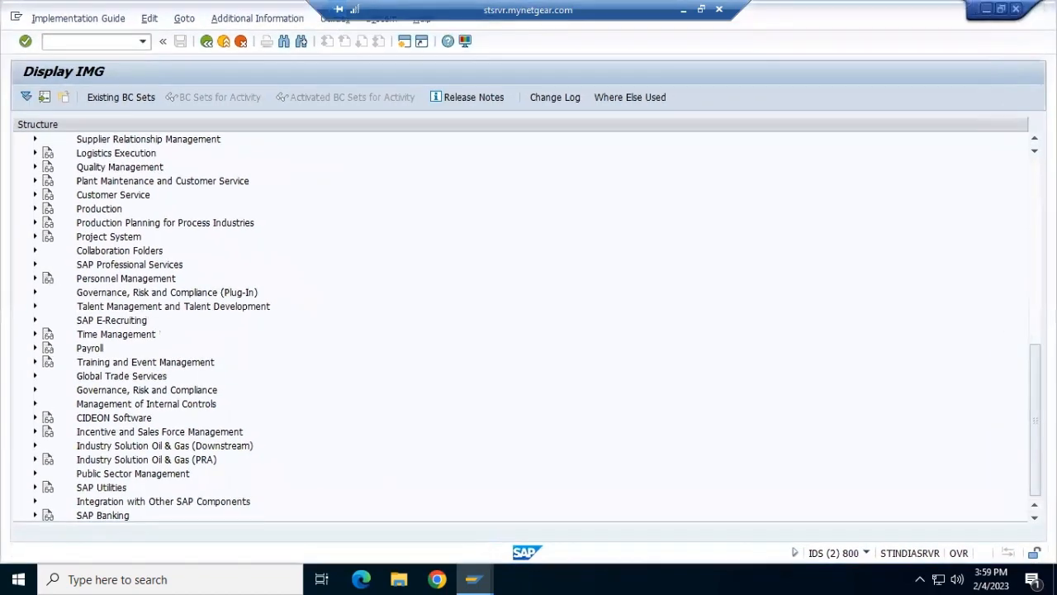
pyautogui.scroll(11, 1010, 202)
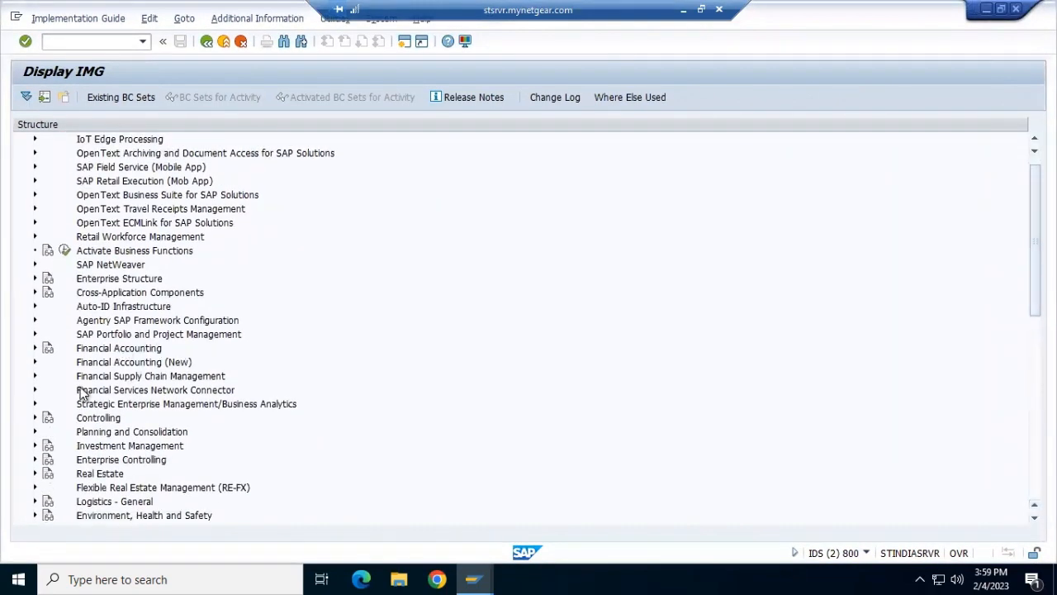
pyautogui.click(35, 362)
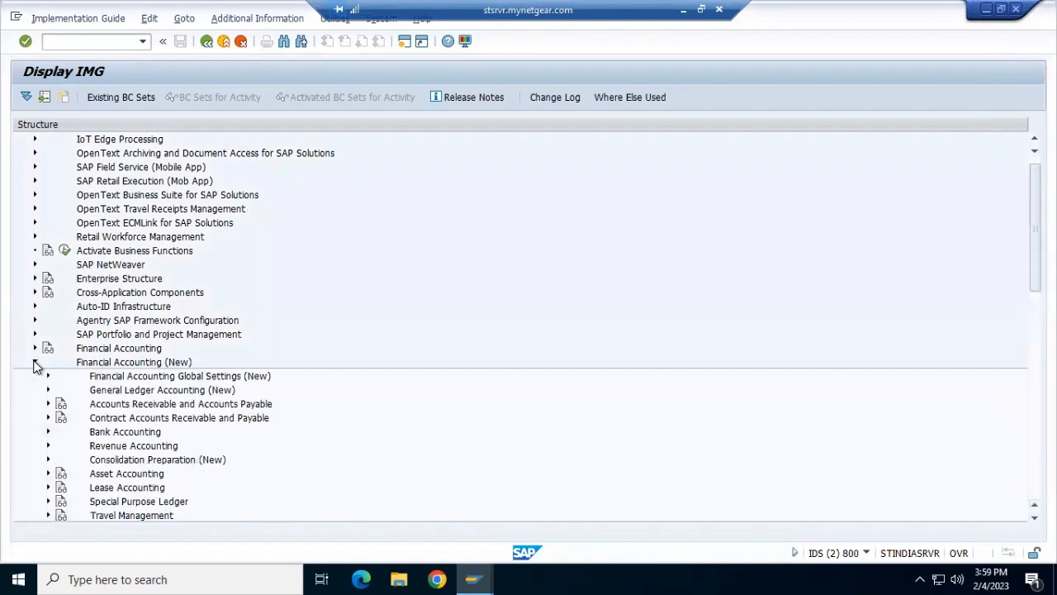
pyautogui.click(48, 418)
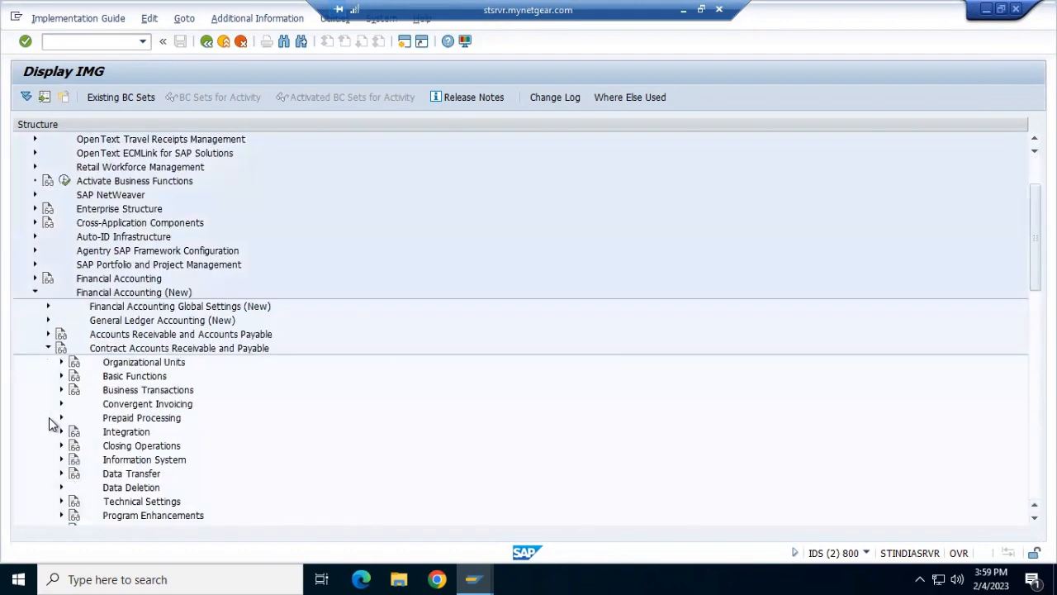
pyautogui.click(62, 375)
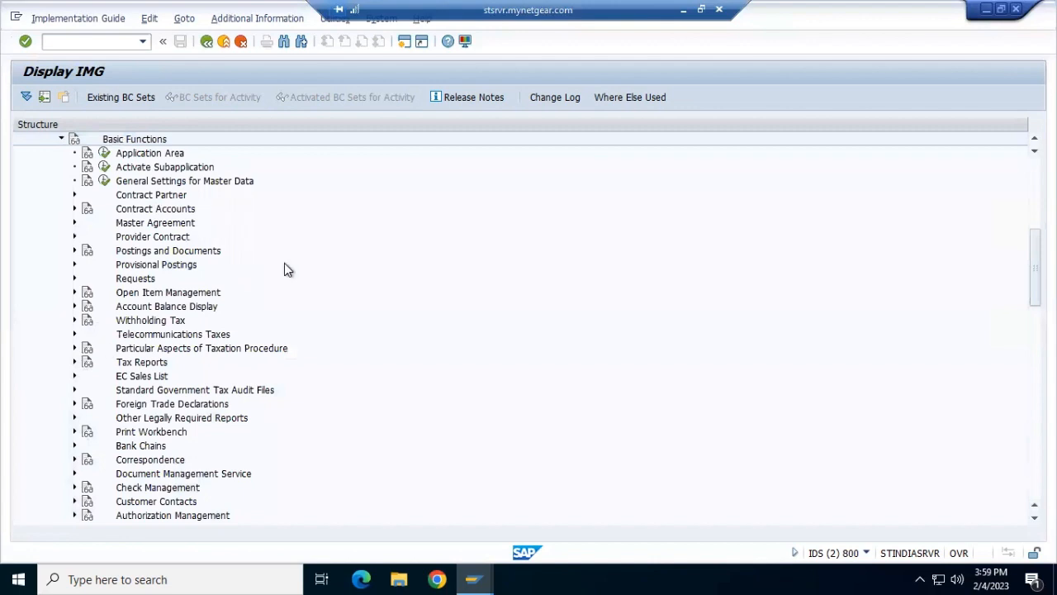
# Look through the Contract Accounts activities, then switch to the PowerPoint slides to check the IMG path for Maintain Main Transactions
pyautogui.click(75, 209)
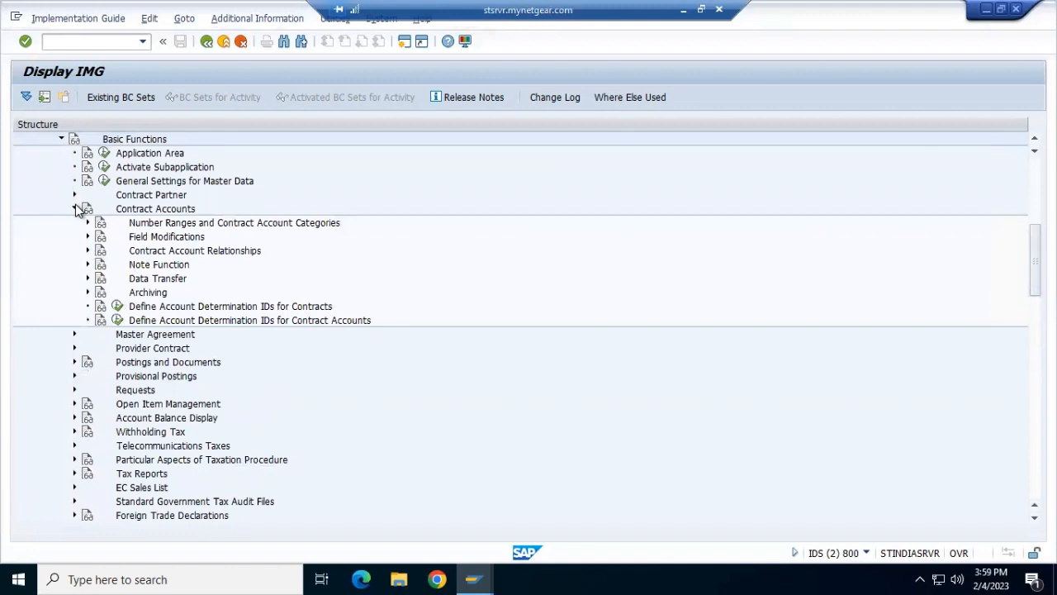
pyautogui.click(75, 208)
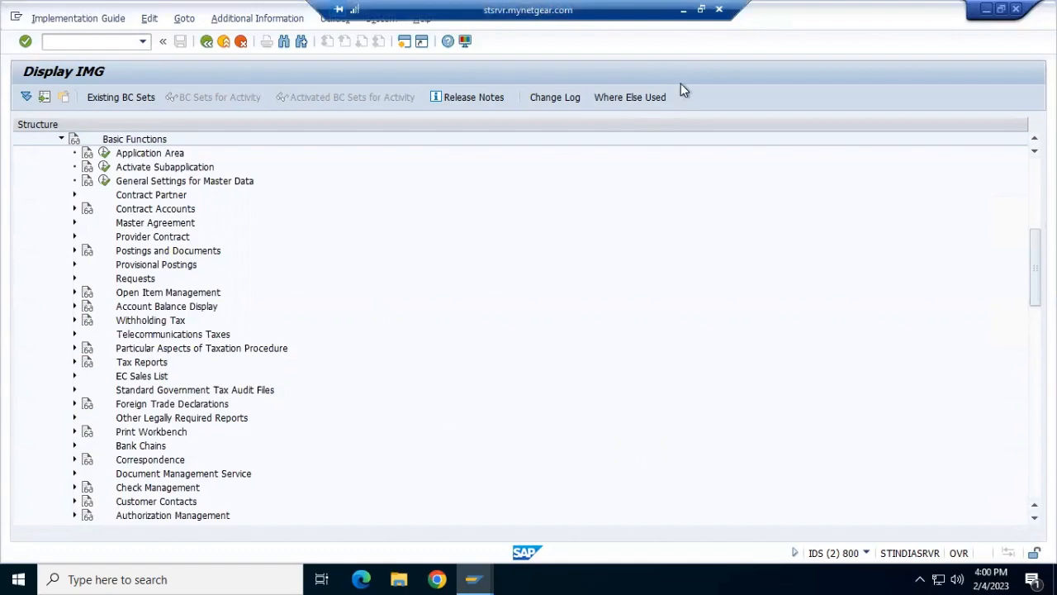
pyautogui.click(682, 10)
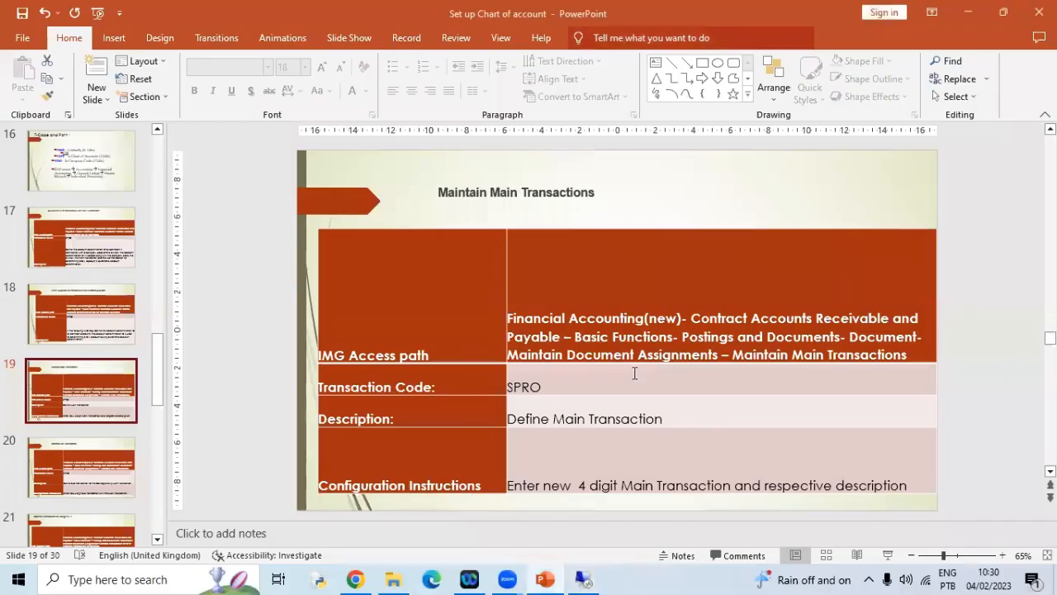
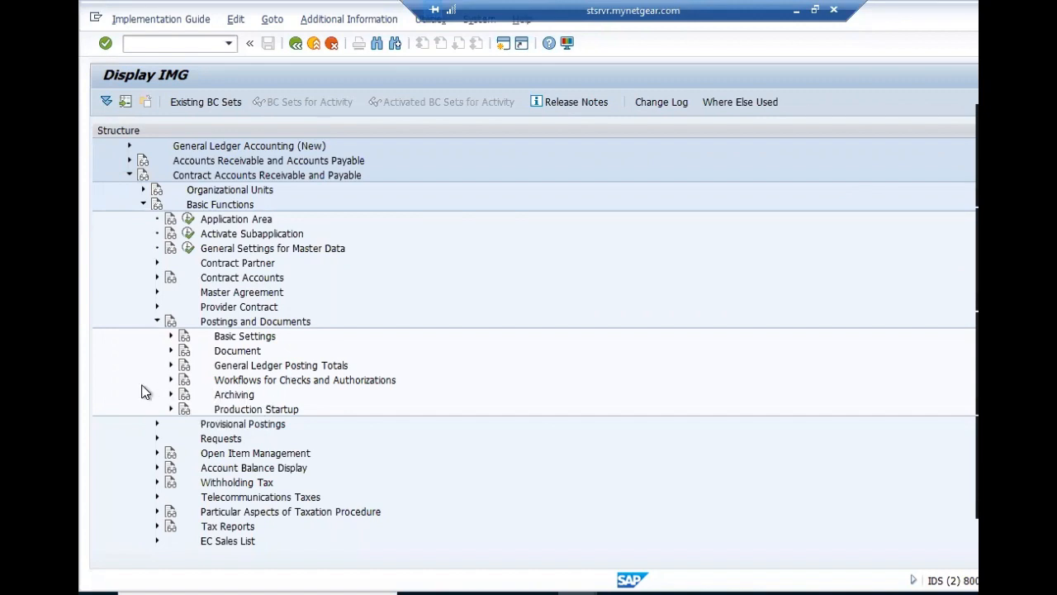
# Open the Maintain Main Transactions activity under Postings and Documents, Document, Maintain Document Assignments
pyautogui.click(171, 353)
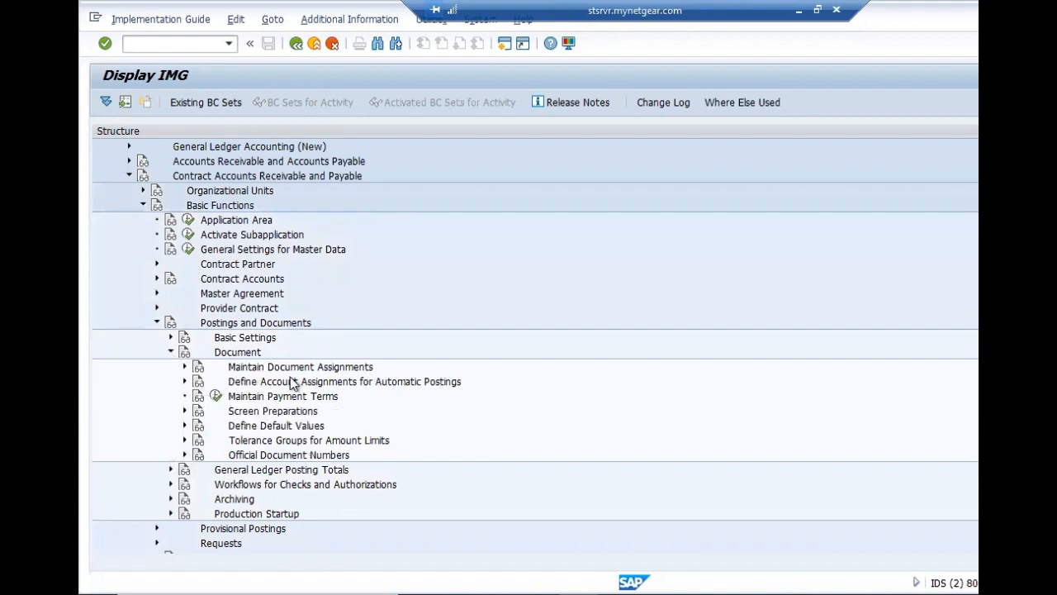
pyautogui.click(184, 368)
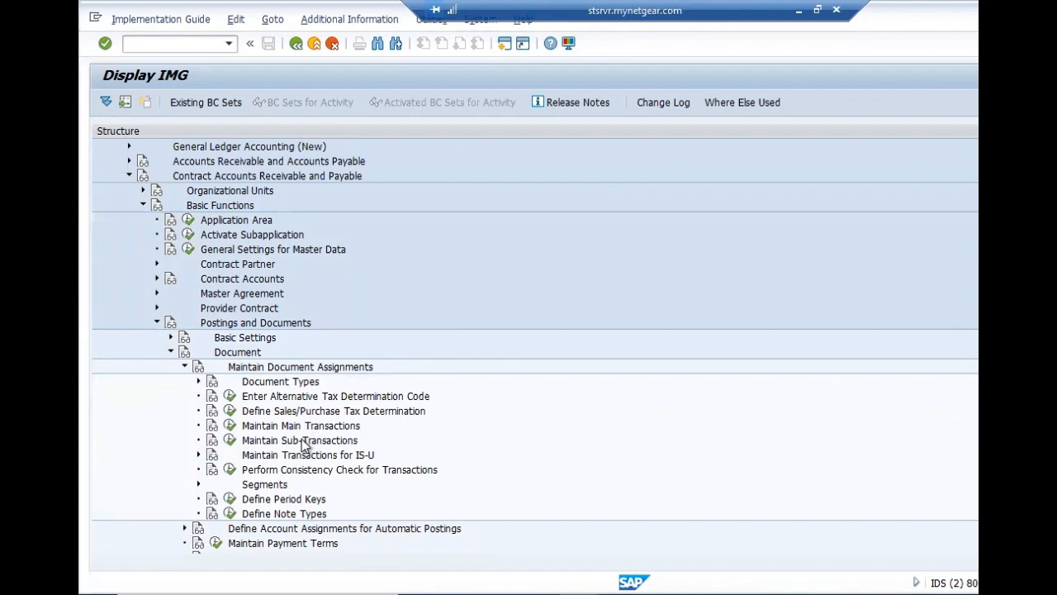
pyautogui.click(230, 426)
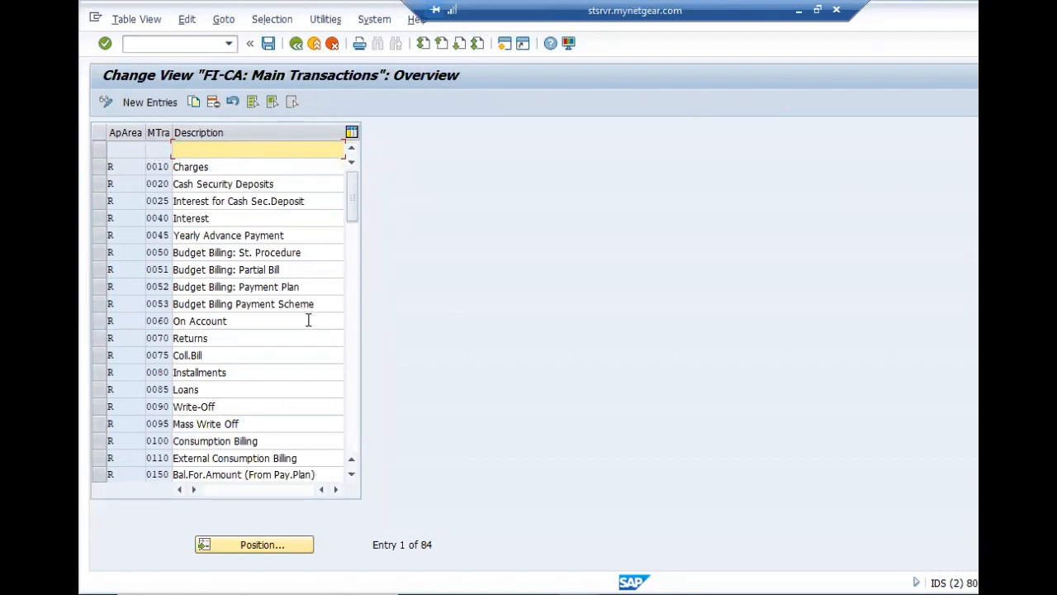
# Add a new main transaction entry with application area R, number O001 and description "Debit Main Transation"
pyautogui.click(150, 104)
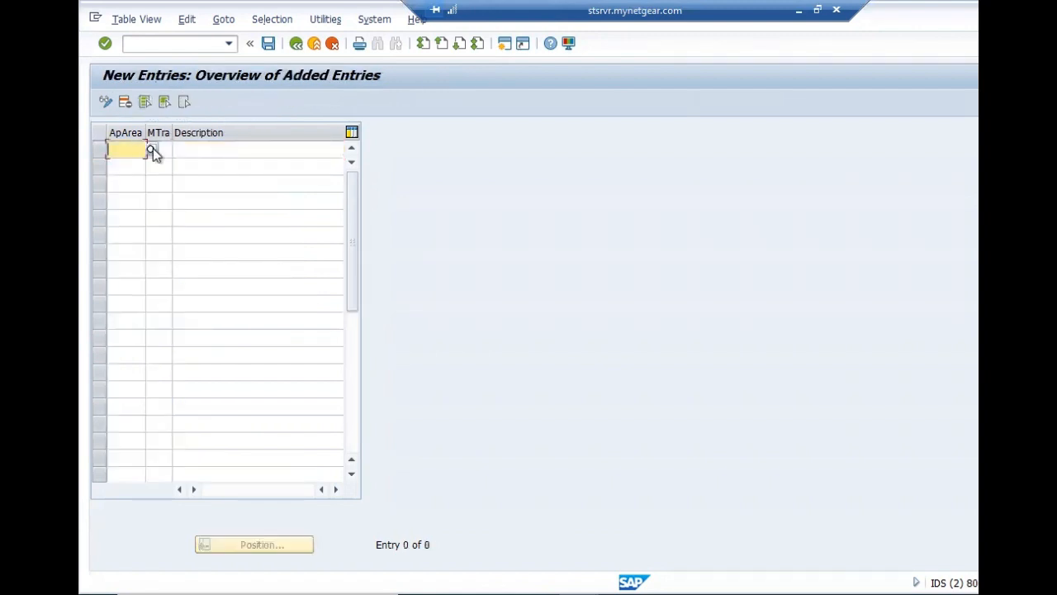
pyautogui.click(151, 149)
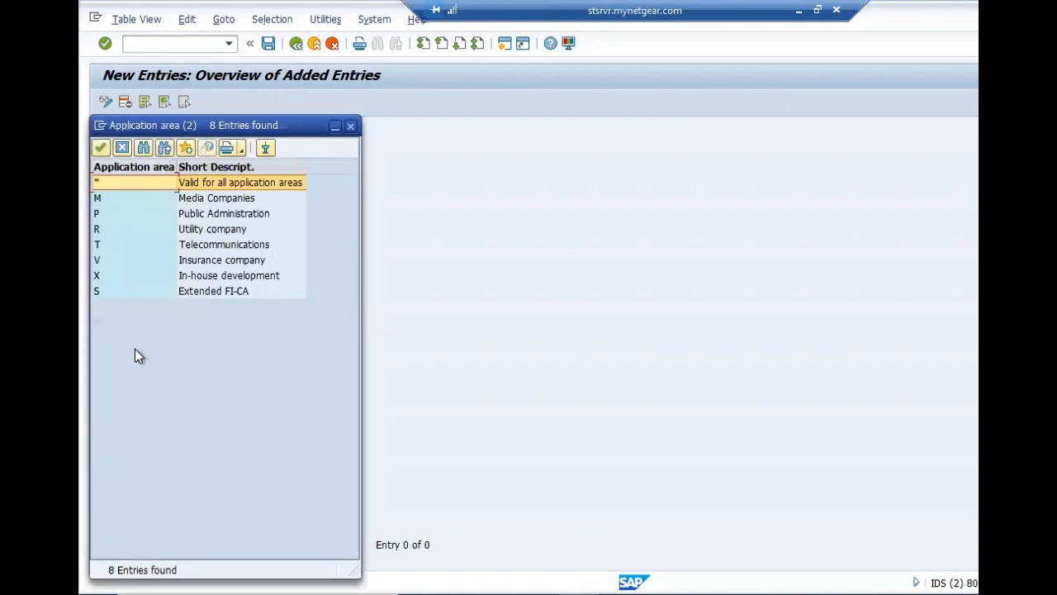
pyautogui.doubleClick(120, 228)
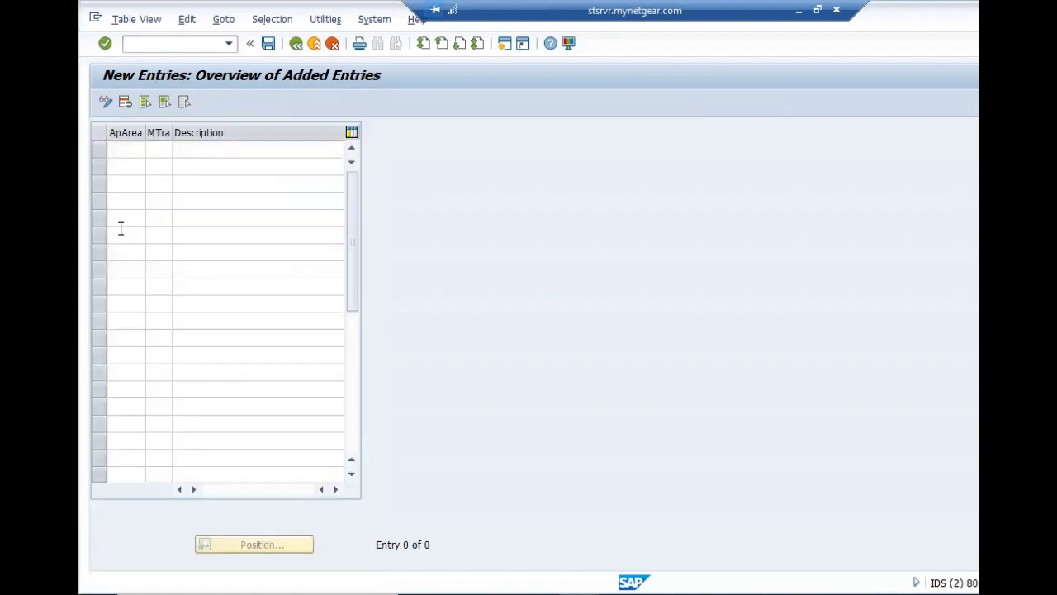
pyautogui.click(159, 149)
pyautogui.write('00')
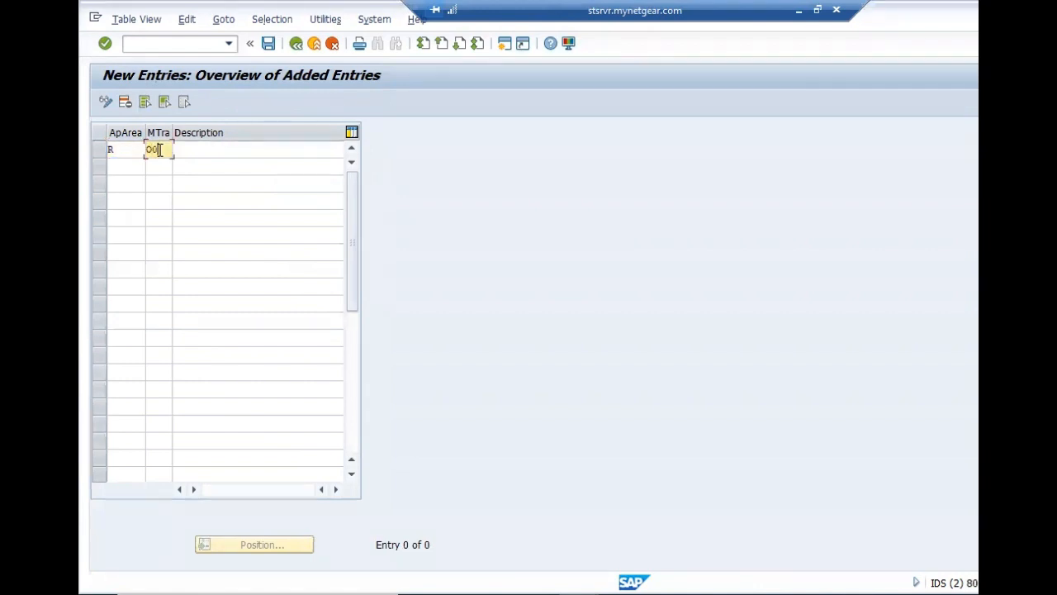
pyautogui.write('11')
pyautogui.click(225, 149)
pyautogui.write('D')
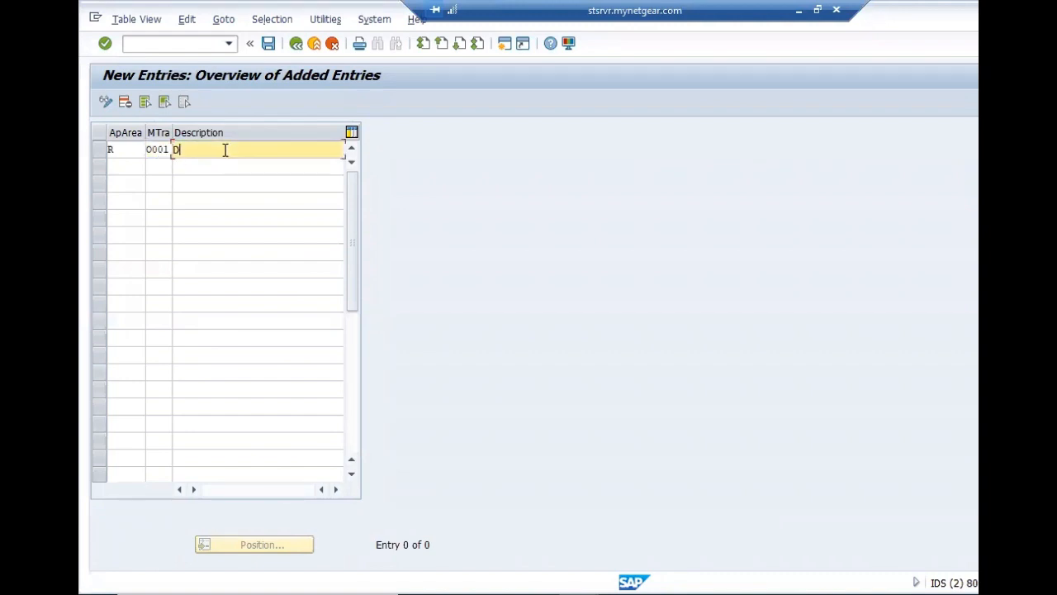
pyautogui.write('ebit Main Transation')
# Save the new main transaction to the proposed customizing request and return to the implementation guide
pyautogui.click(270, 44)
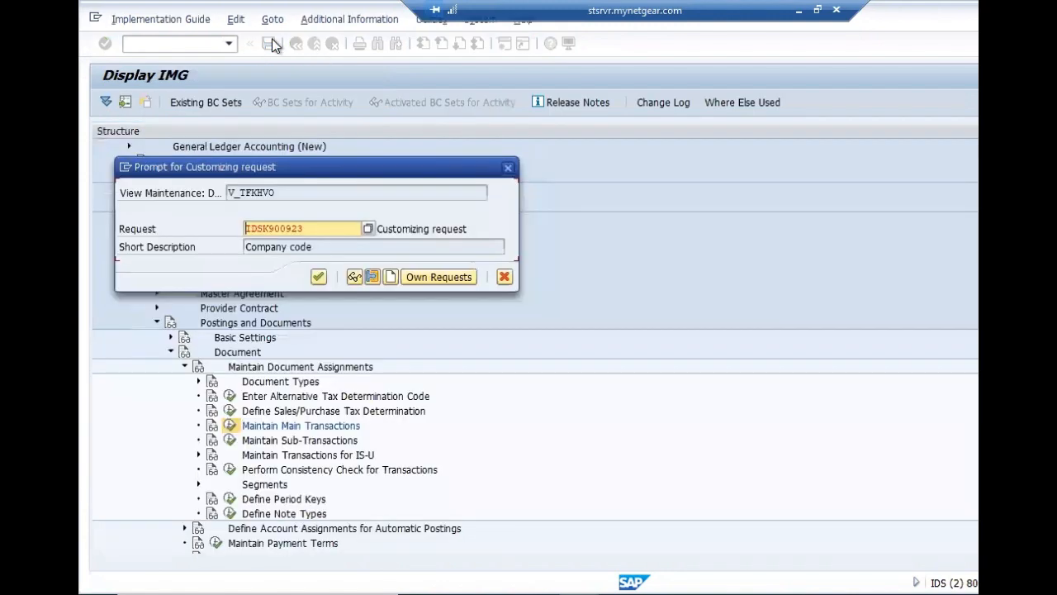
pyautogui.click(318, 277)
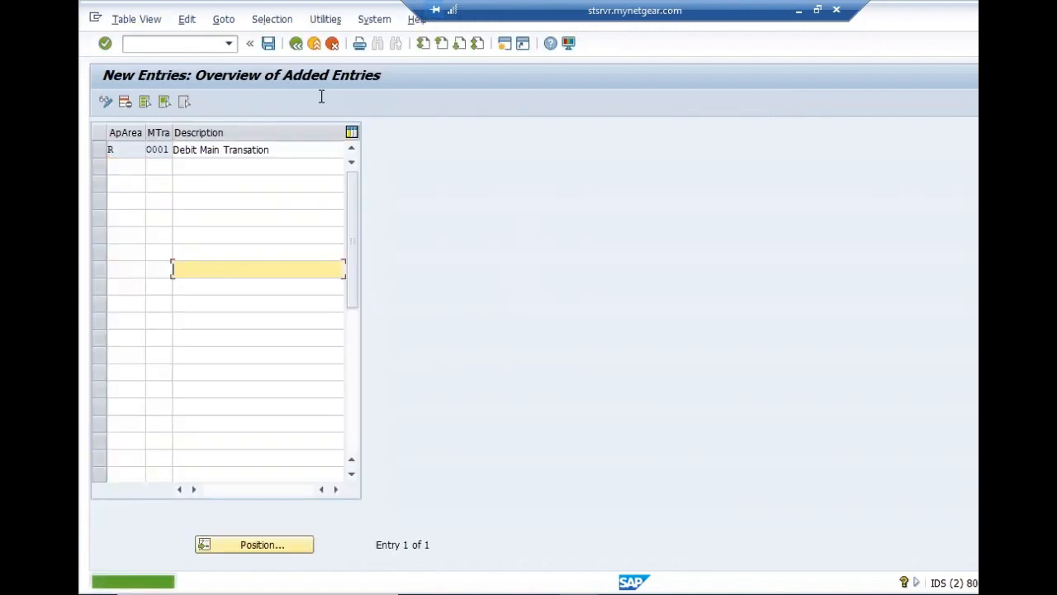
pyautogui.click(296, 45)
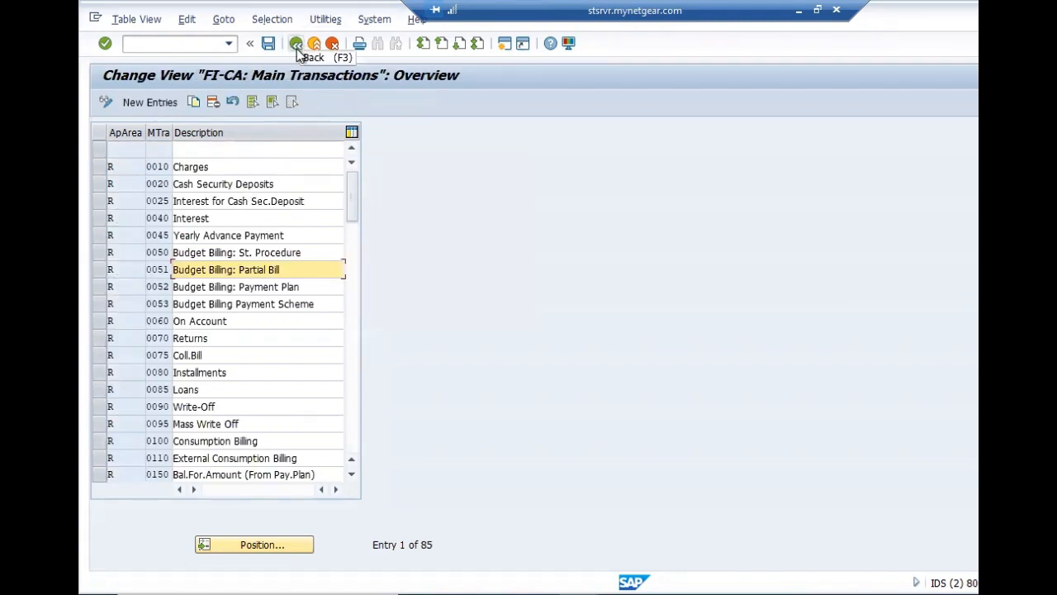
pyautogui.click(297, 47)
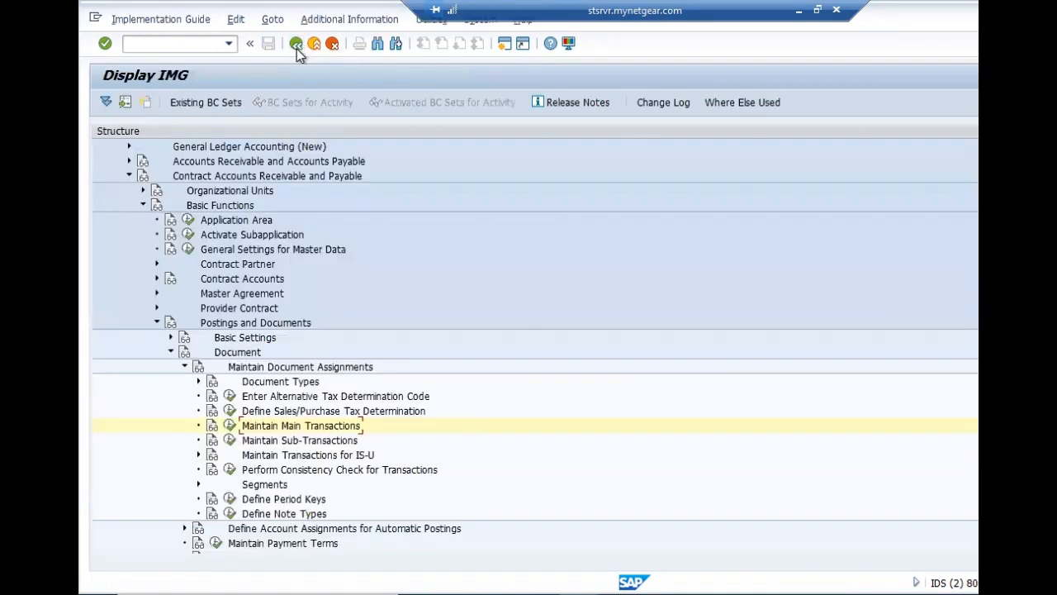
# Open Maintain Sub-Transactions and start a new entry for application area Utility company with main transaction O001
pyautogui.click(230, 443)
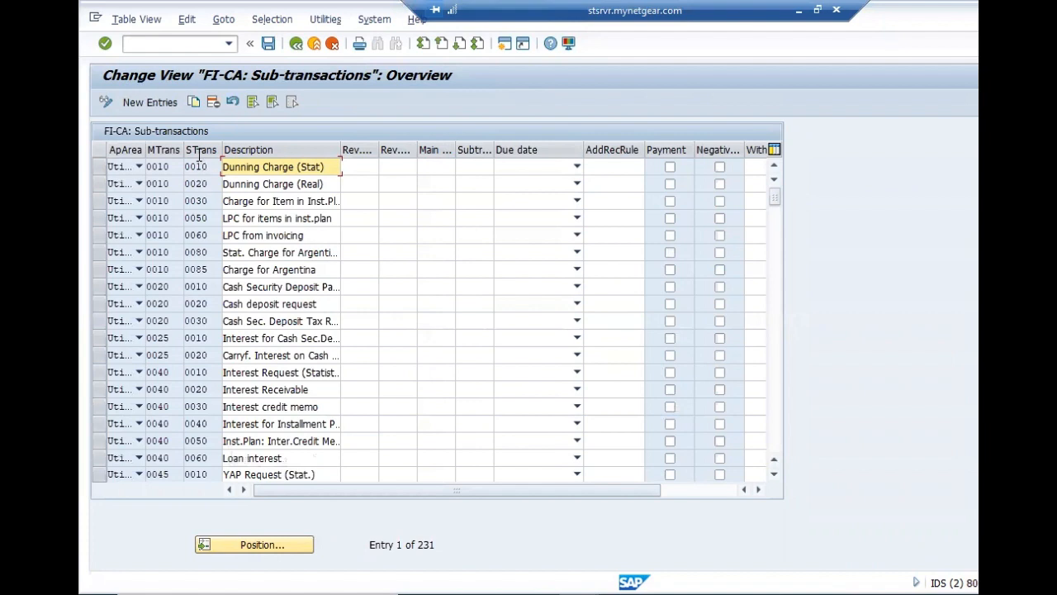
pyautogui.click(158, 105)
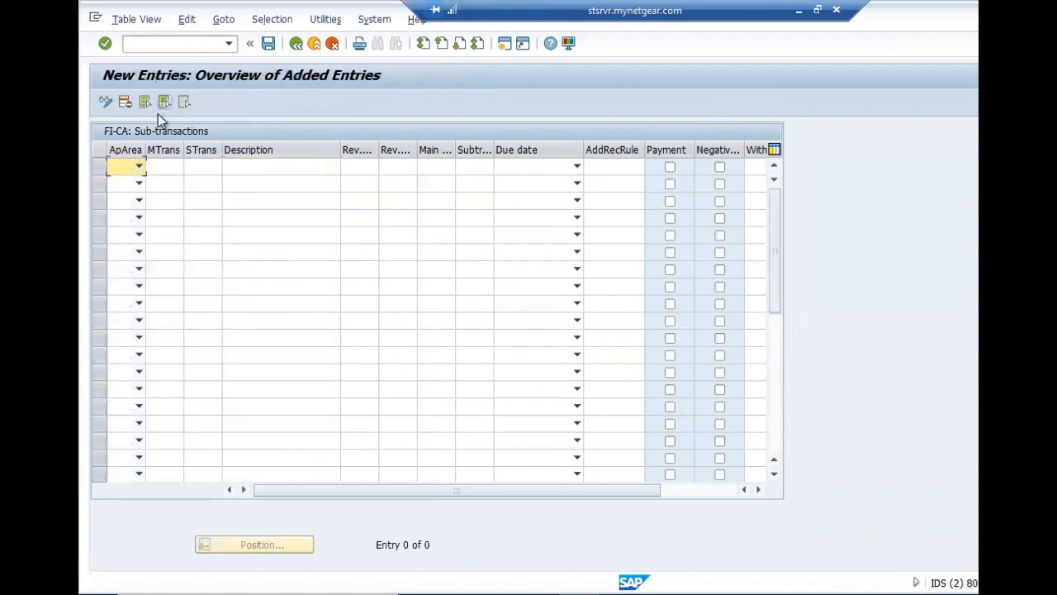
pyautogui.click(139, 168)
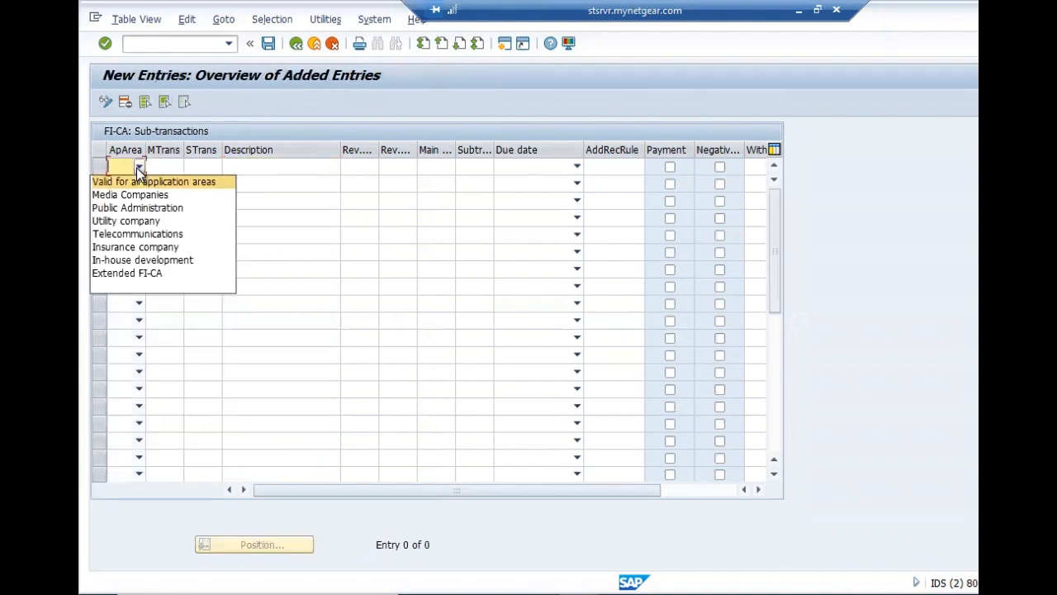
pyautogui.click(139, 223)
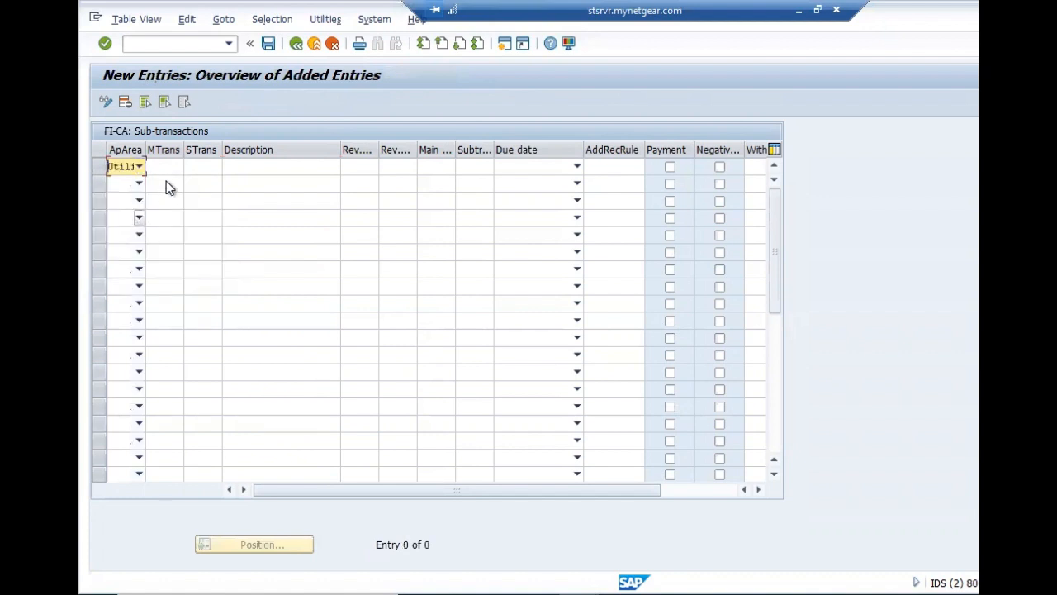
pyautogui.click(170, 165)
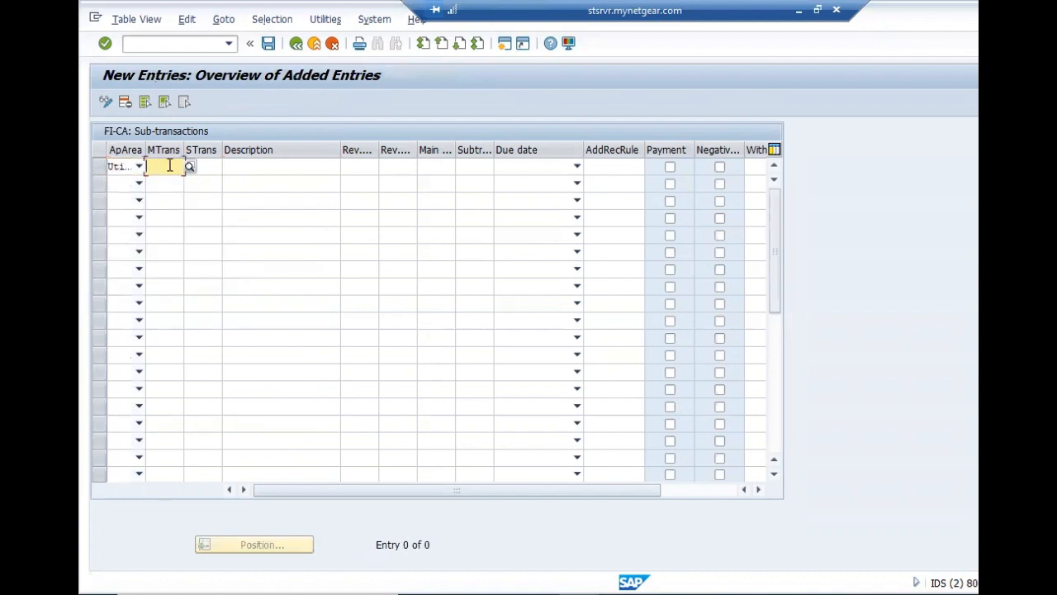
pyautogui.write('0001')
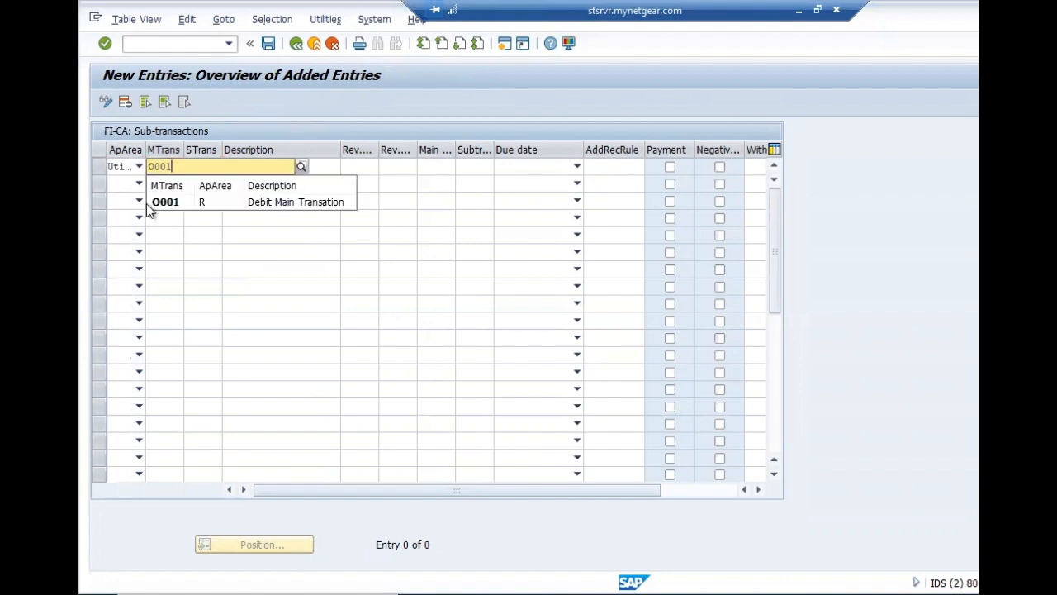
pyautogui.click(169, 208)
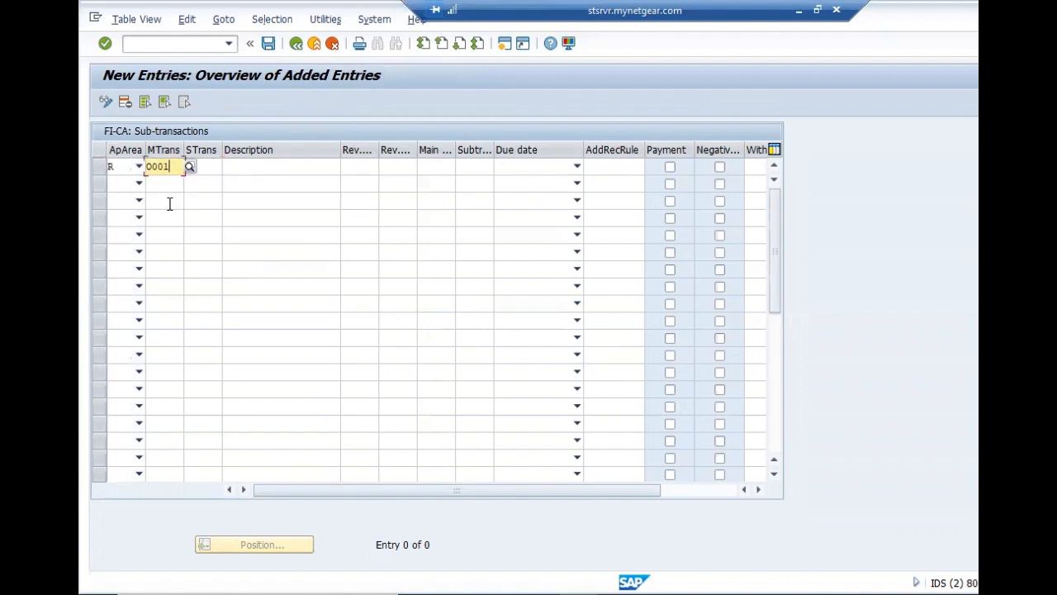
# Complete the entry with sub-transaction O101 and description "Sample Sub-tans.", then save it to the proposed customizing request
pyautogui.click(213, 168)
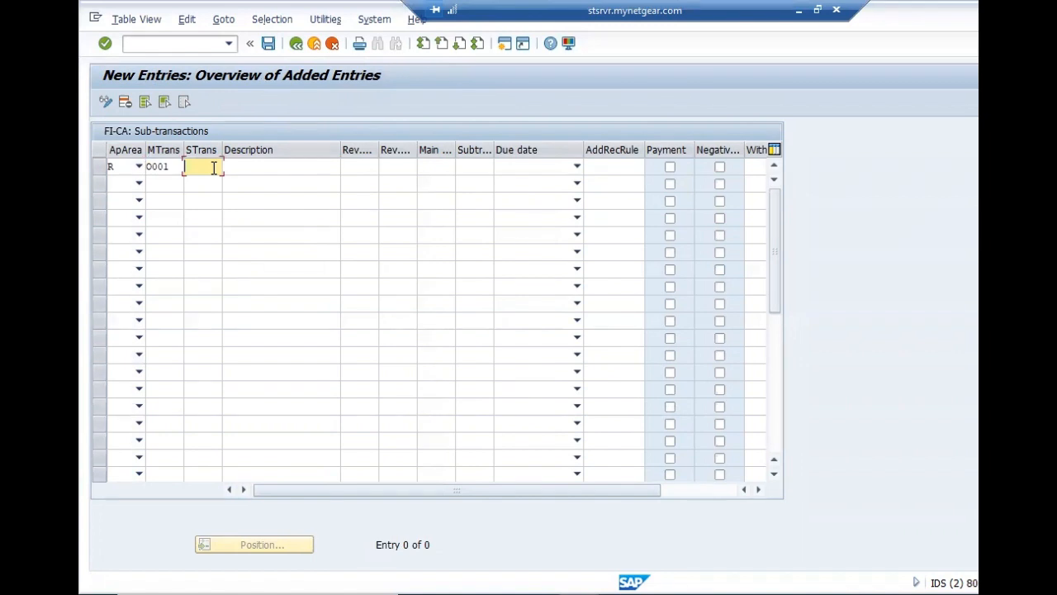
pyautogui.write('0101')
pyautogui.click(262, 166)
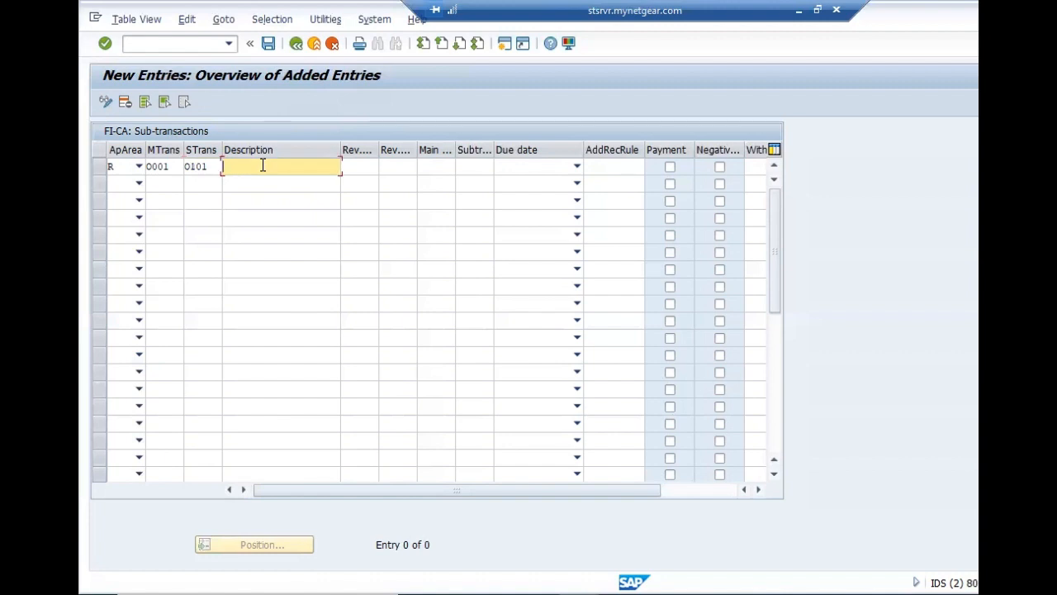
pyautogui.write('Sample Sub-tans.')
pyautogui.click(267, 46)
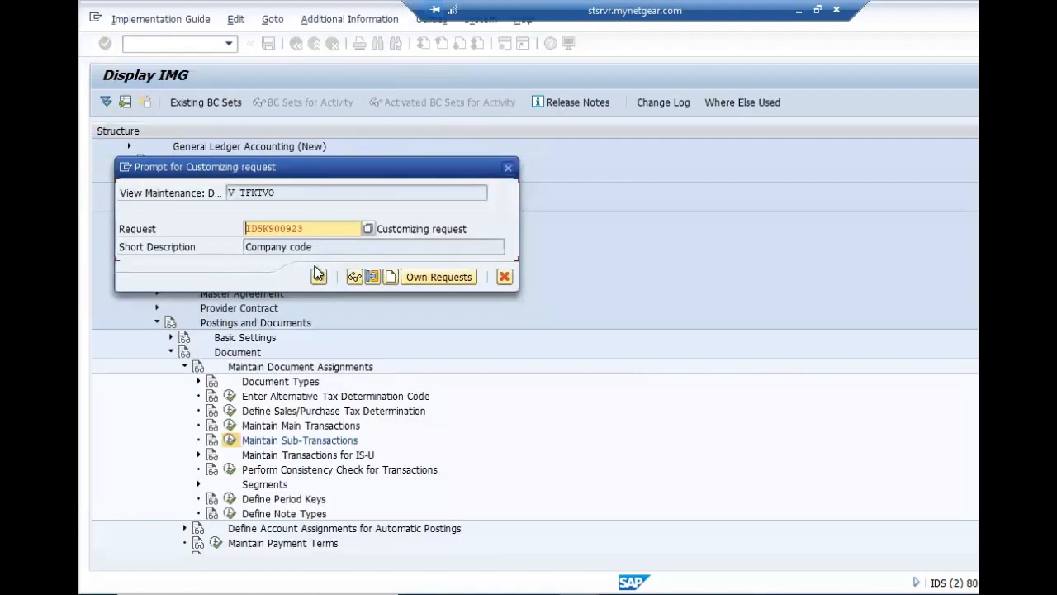
pyautogui.click(319, 278)
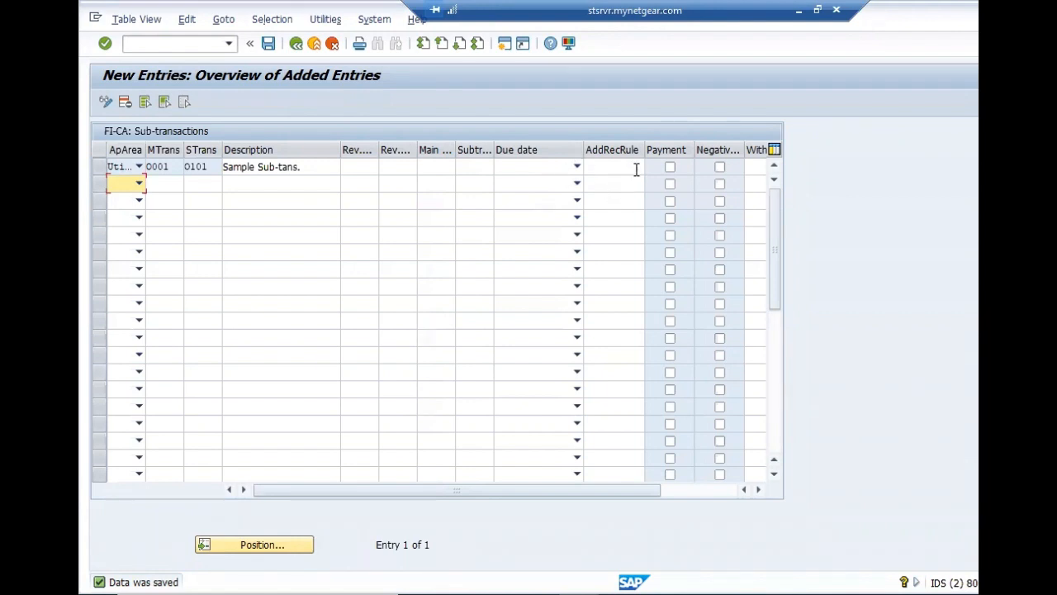
# Examine the remaining columns of the sub-transactions overview, including payment and withholding tax amount, then return to the implementation guide
pyautogui.click(296, 44)
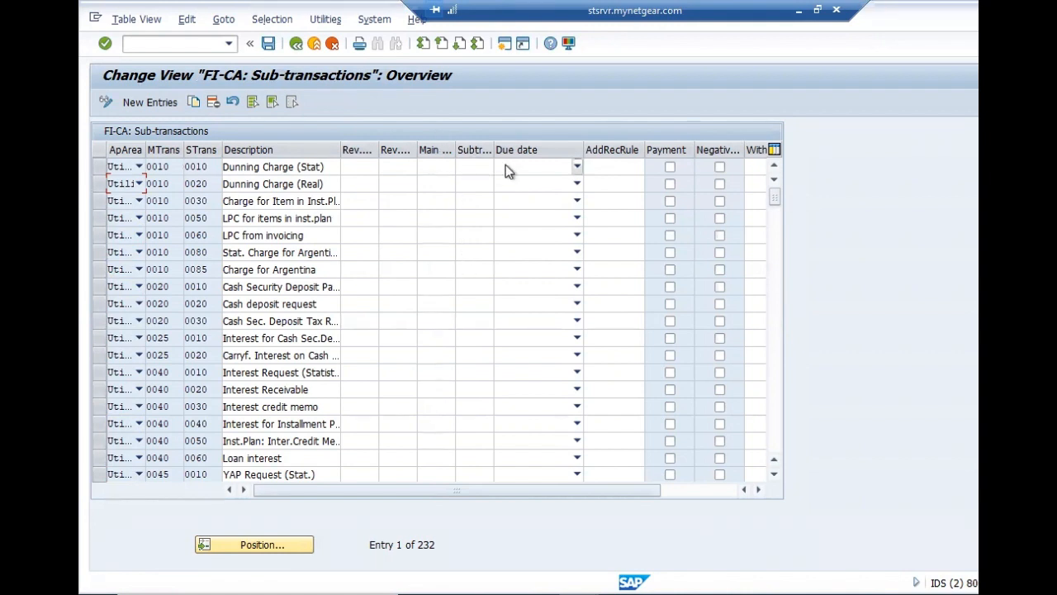
pyautogui.click(758, 490)
pyautogui.click(759, 490)
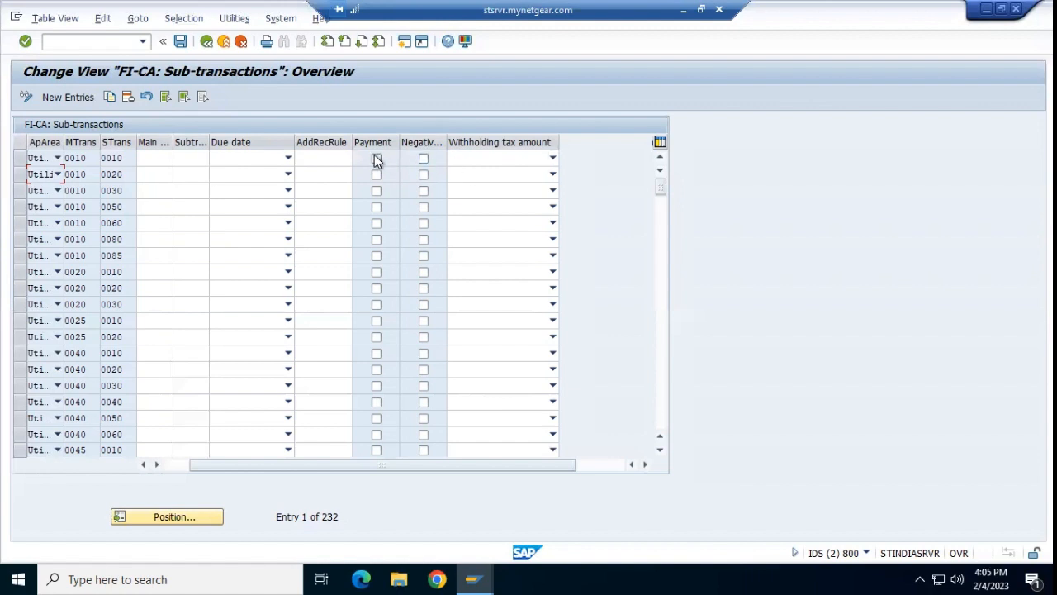
pyautogui.click(168, 465)
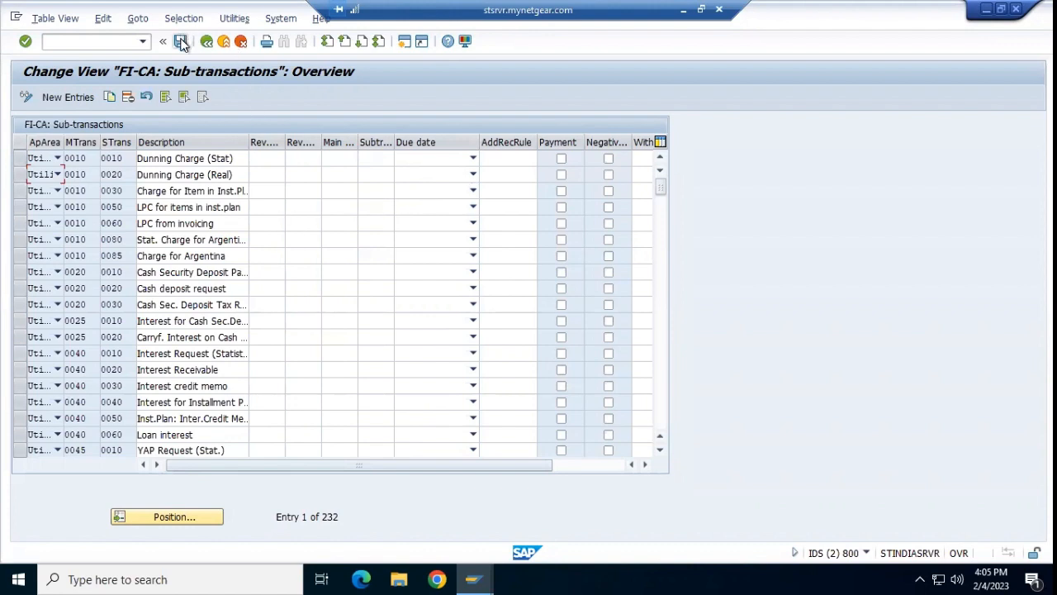
pyautogui.click(207, 41)
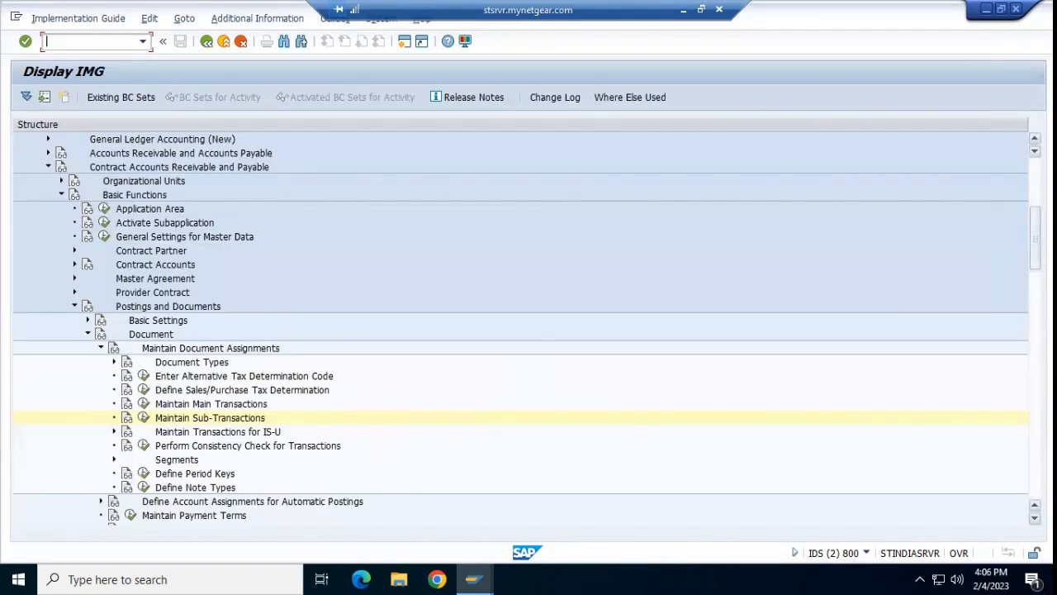
pyautogui.moveTo(1036, 238)
pyautogui.mouseDown()
pyautogui.moveTo(1036, 282)
pyautogui.moveTo(1035, 263)
pyautogui.mouseUp()
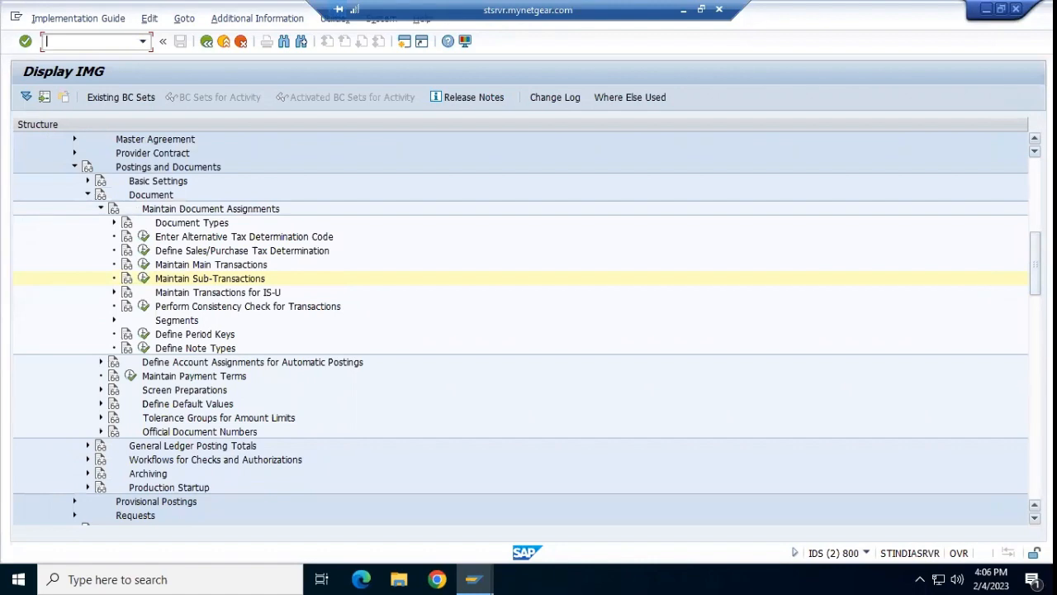
# Switch to File Explorer and open the help file 00000001 from the CGI folder's HELP > EN! subfolder
pyautogui.click(683, 12)
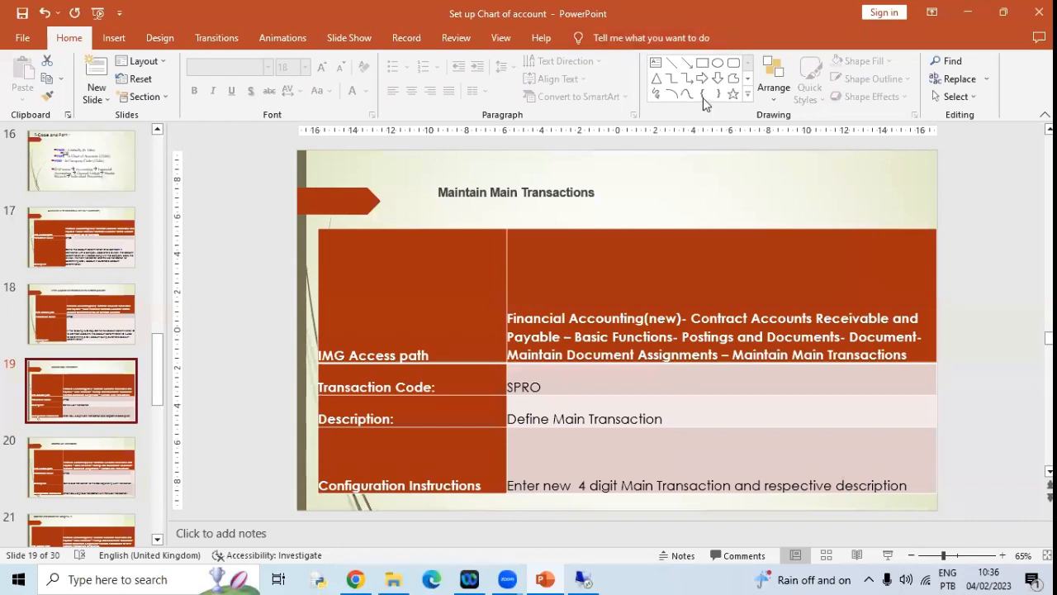
pyautogui.click(393, 578)
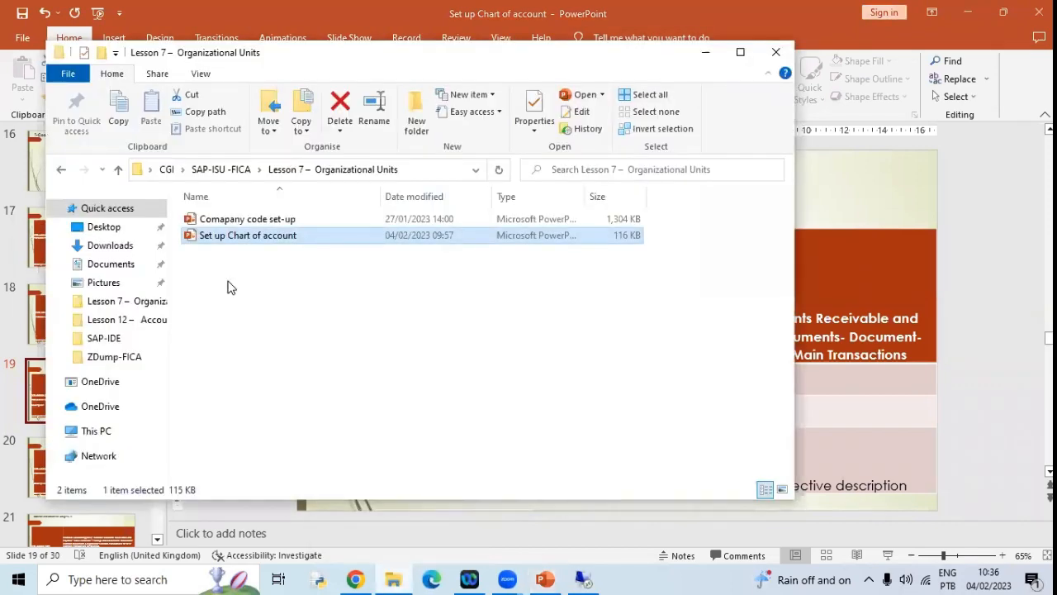
pyautogui.click(212, 170)
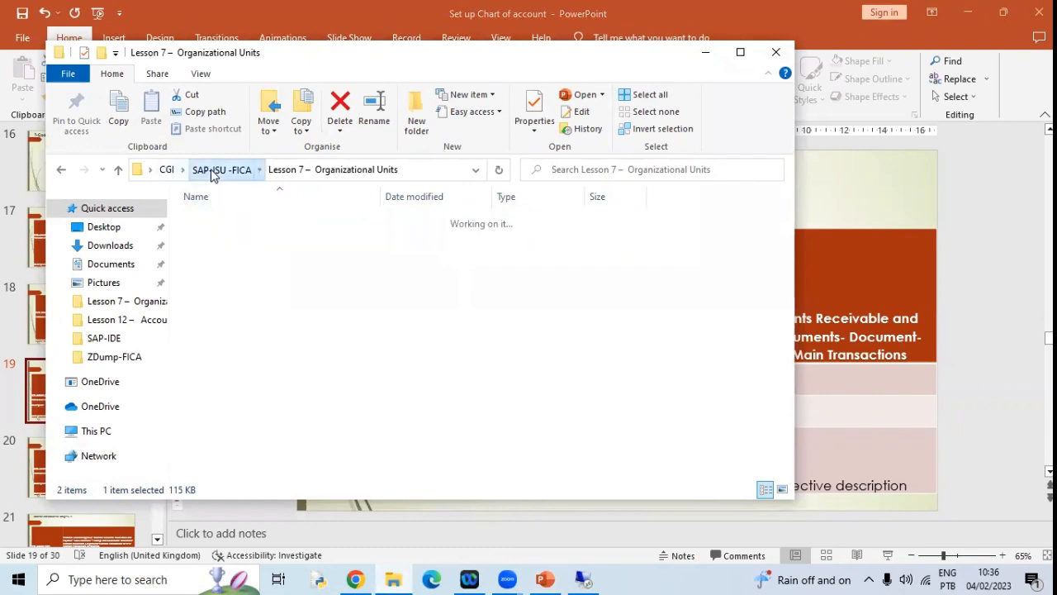
pyautogui.click(166, 170)
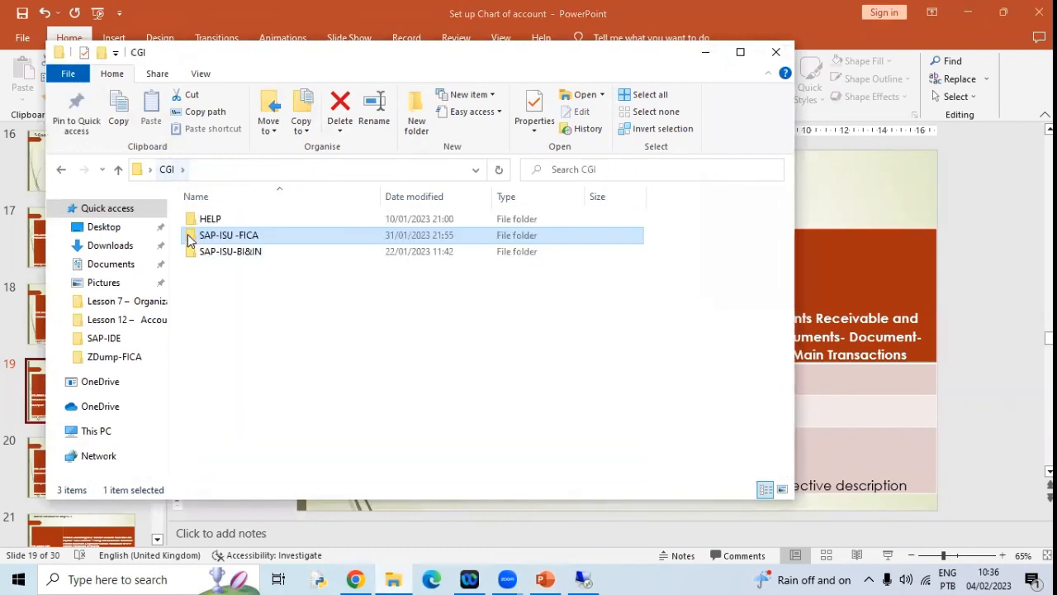
pyautogui.doubleClick(217, 219)
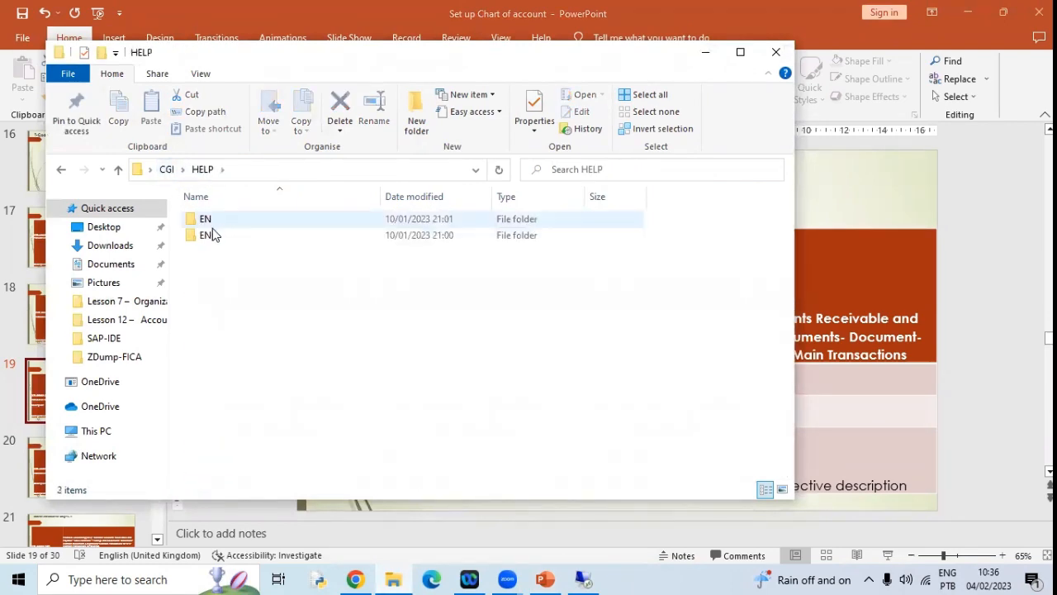
pyautogui.doubleClick(213, 237)
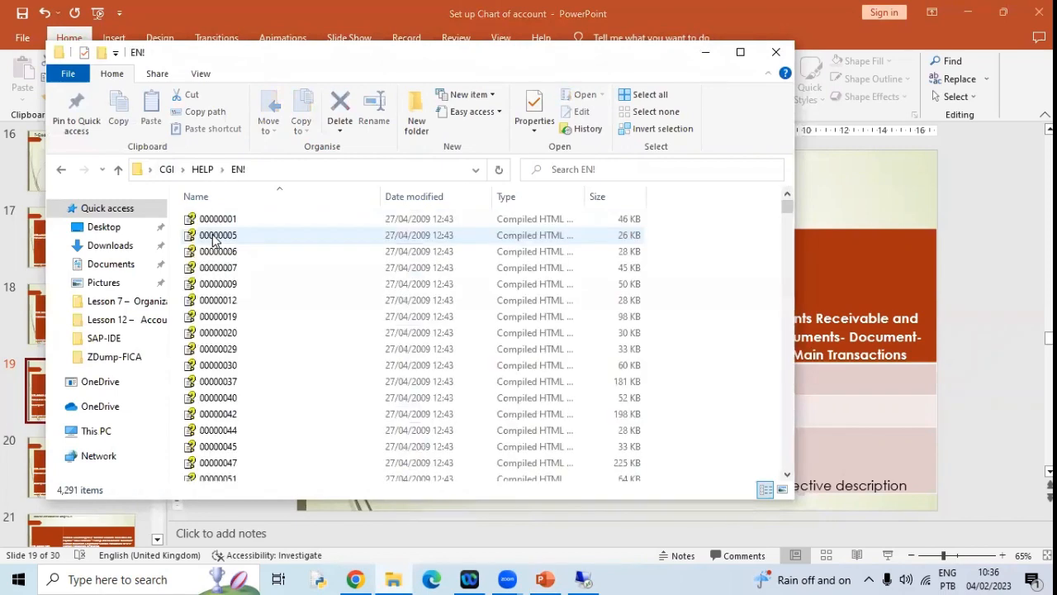
pyautogui.click(219, 223)
pyautogui.doubleClick(219, 223)
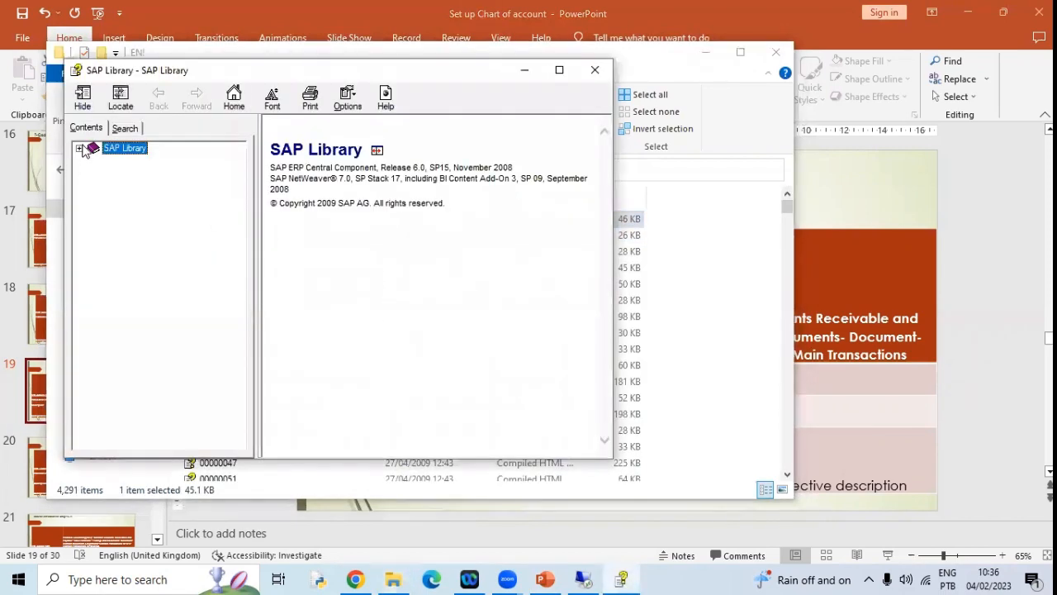
# Browse the SAP Library contents to Industries in SAP ERP > SAP Utilities and expand its list of topics
pyautogui.click(79, 148)
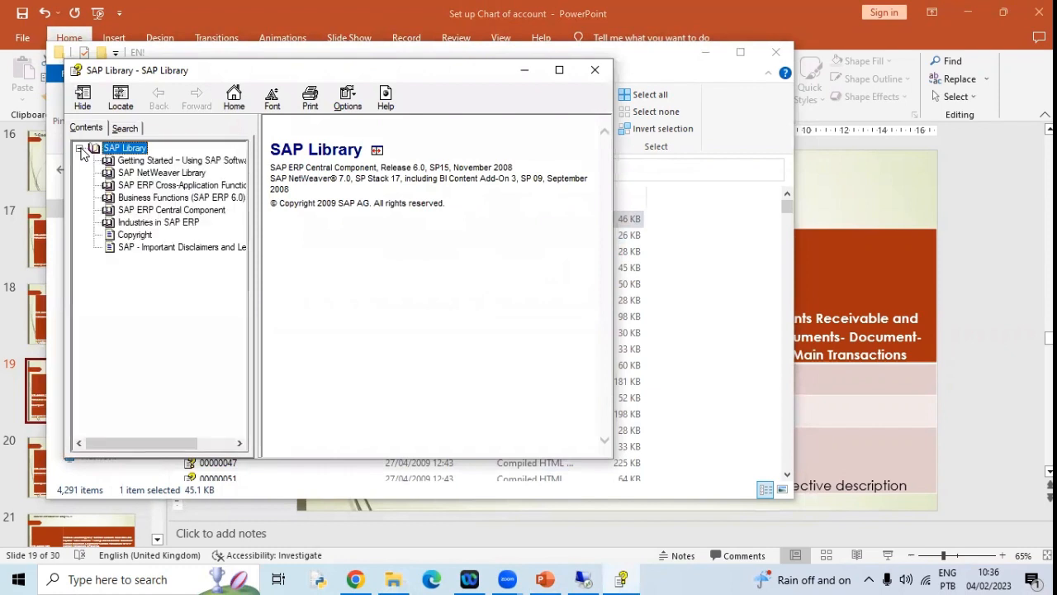
pyautogui.click(133, 223)
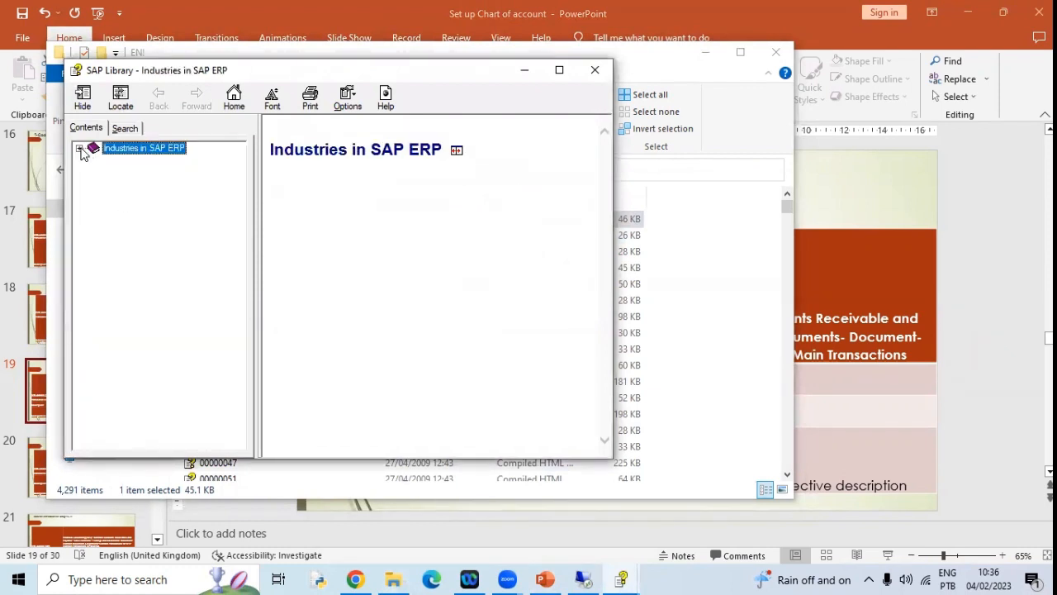
pyautogui.click(79, 147)
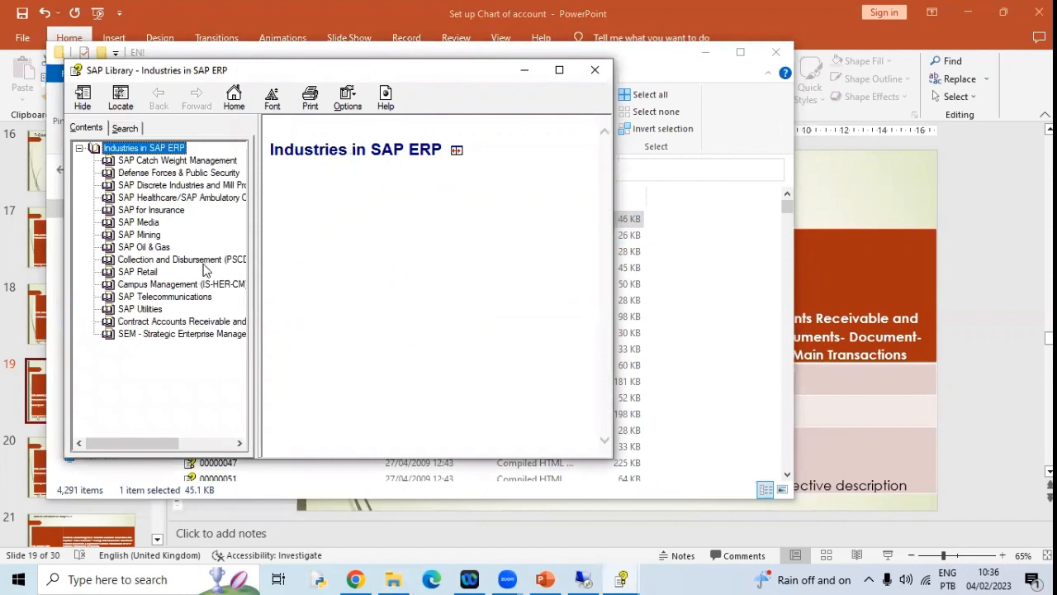
pyautogui.click(143, 309)
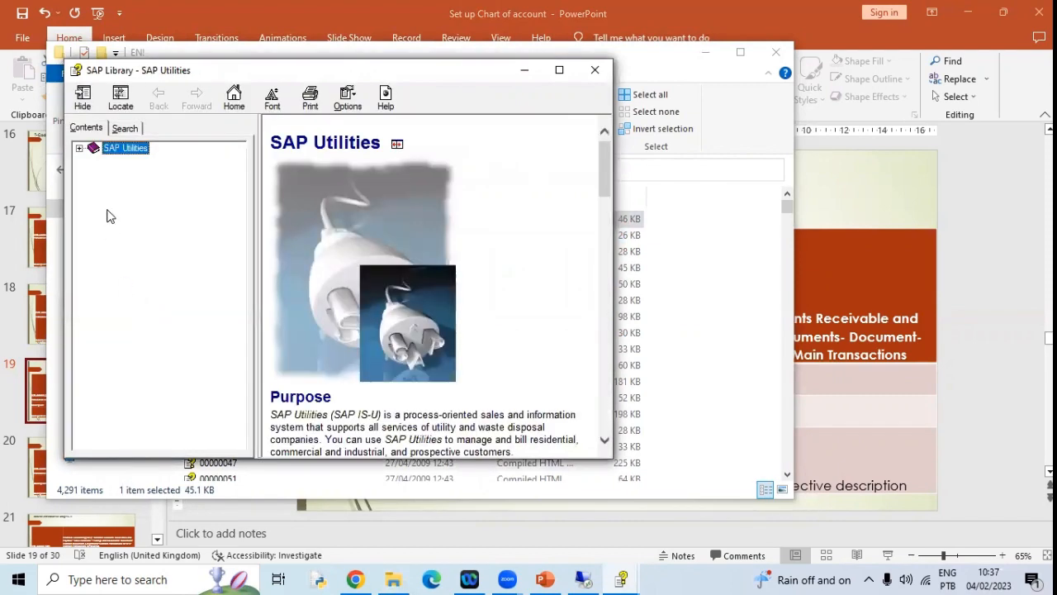
pyautogui.click(79, 148)
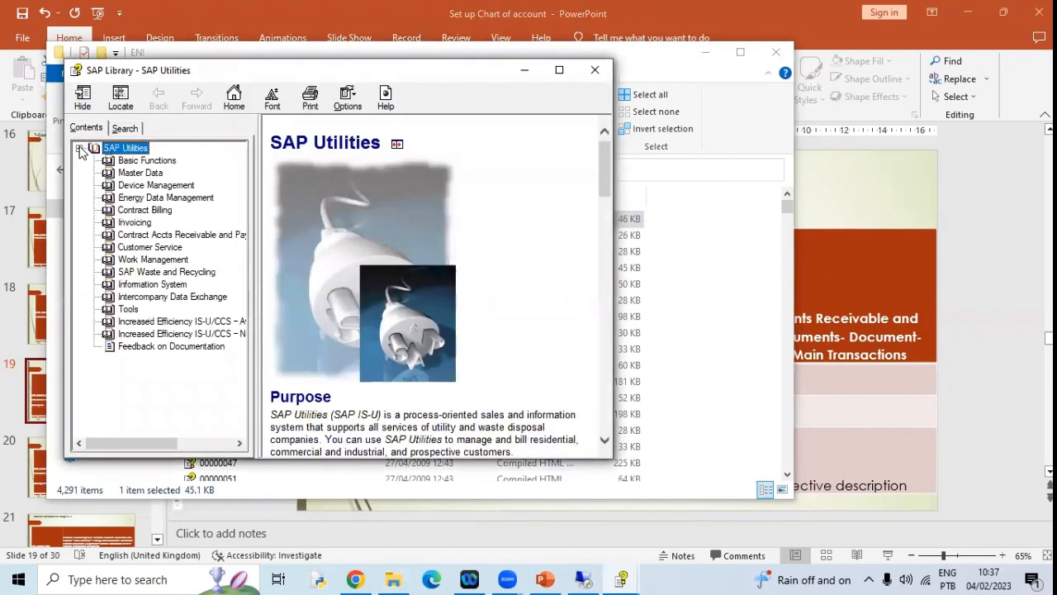
# Go to Contract Accts Receivable and Payable > Basic Functions > Postings and Documents within SAP Utilities and expand its topics
pyautogui.click(175, 237)
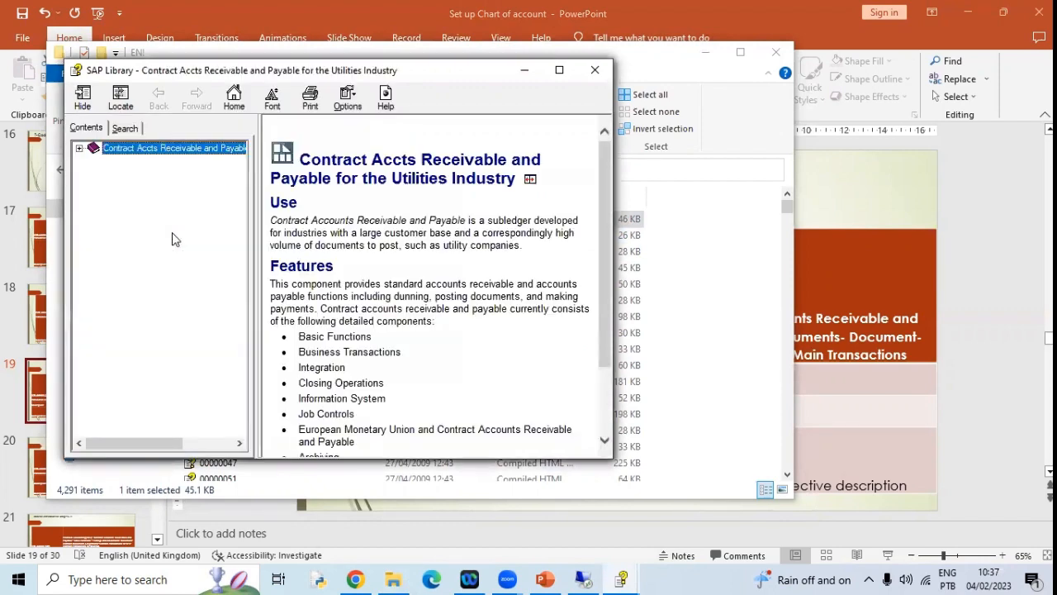
pyautogui.click(80, 149)
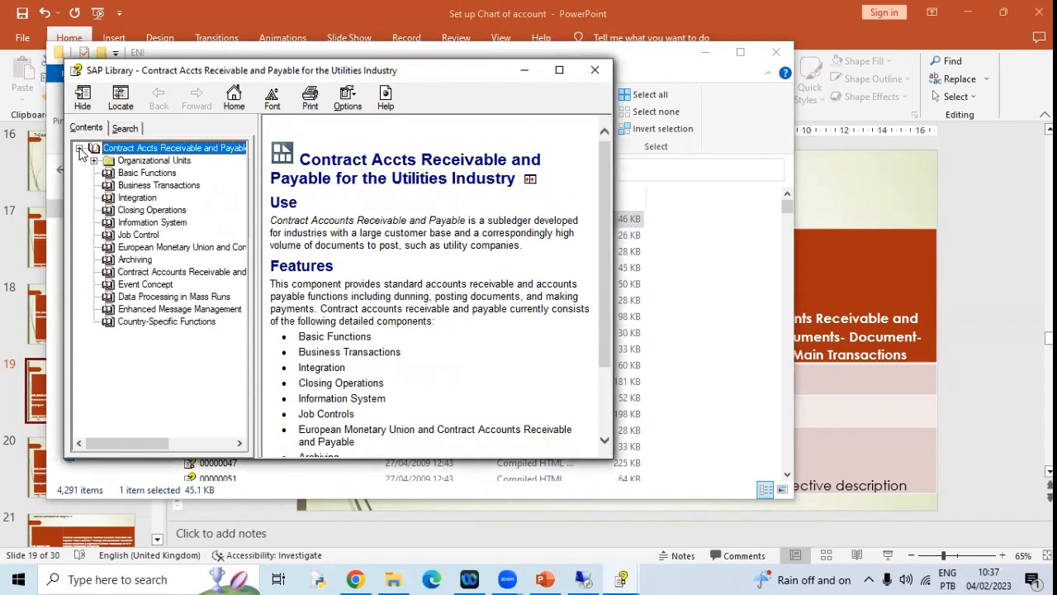
pyautogui.click(153, 173)
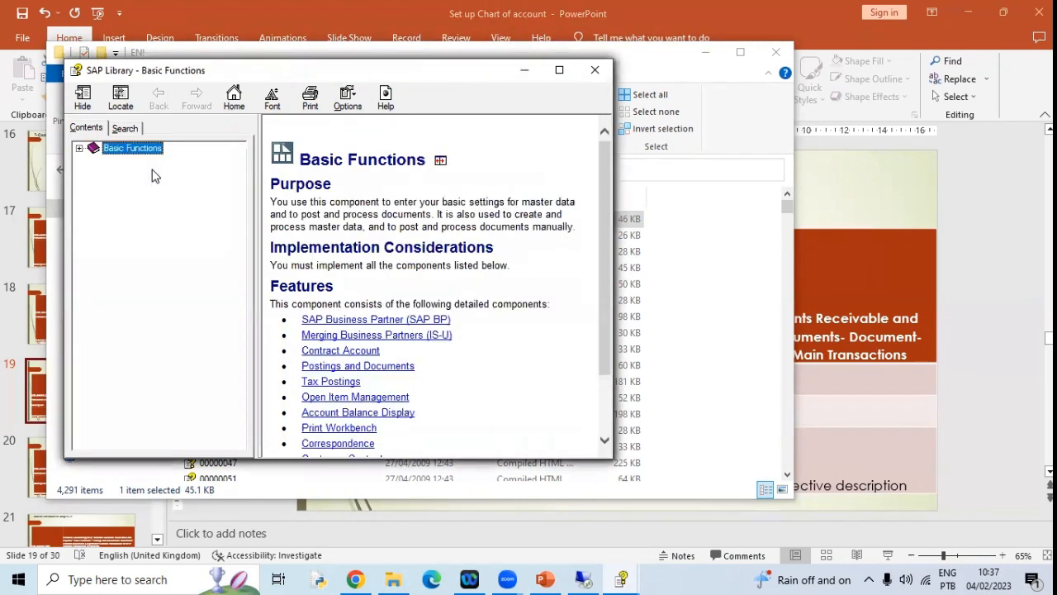
pyautogui.click(80, 149)
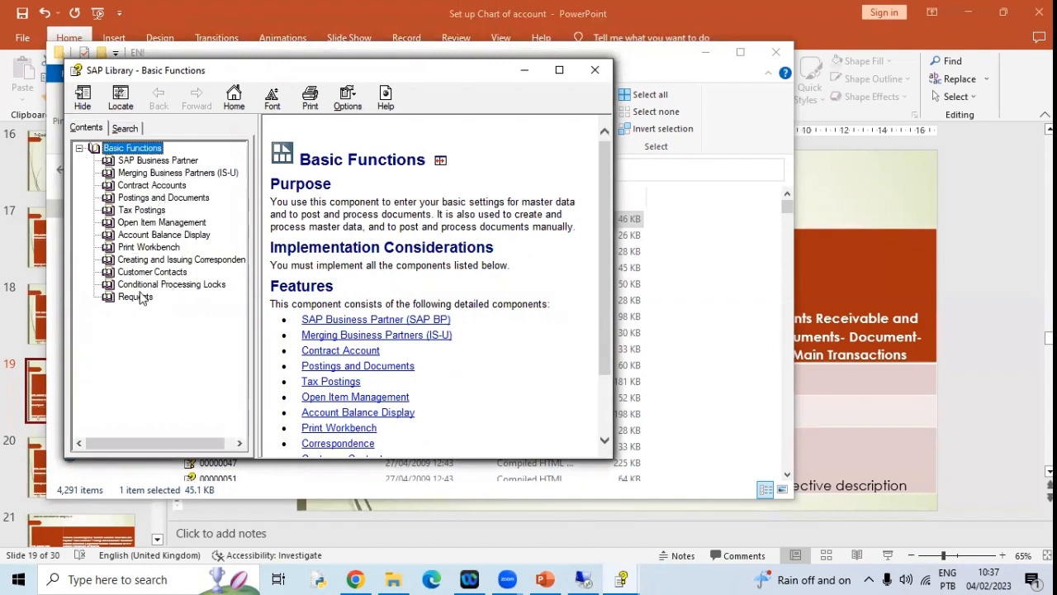
pyautogui.click(149, 198)
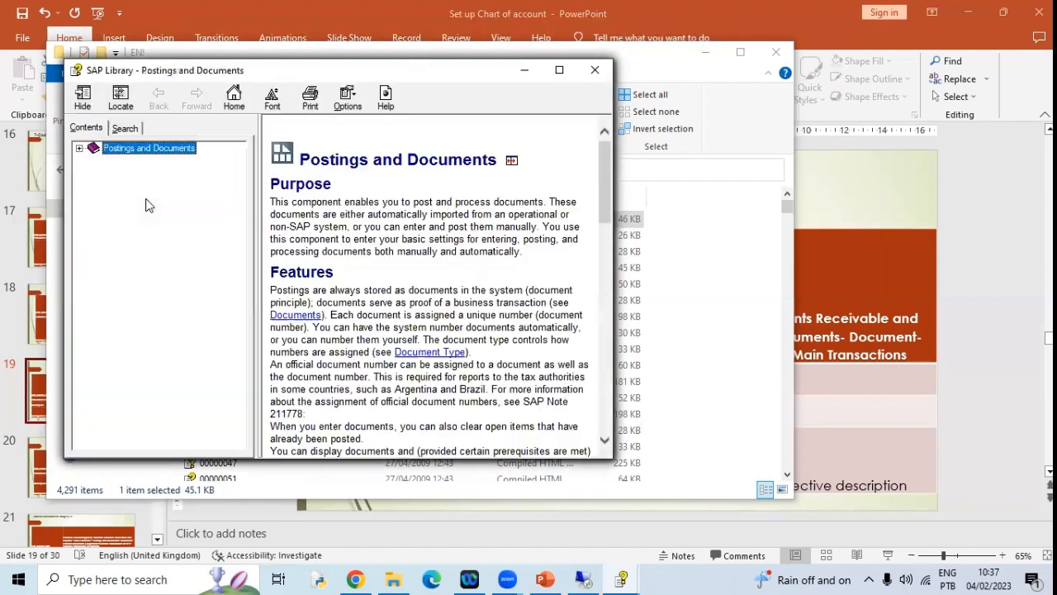
pyautogui.click(79, 149)
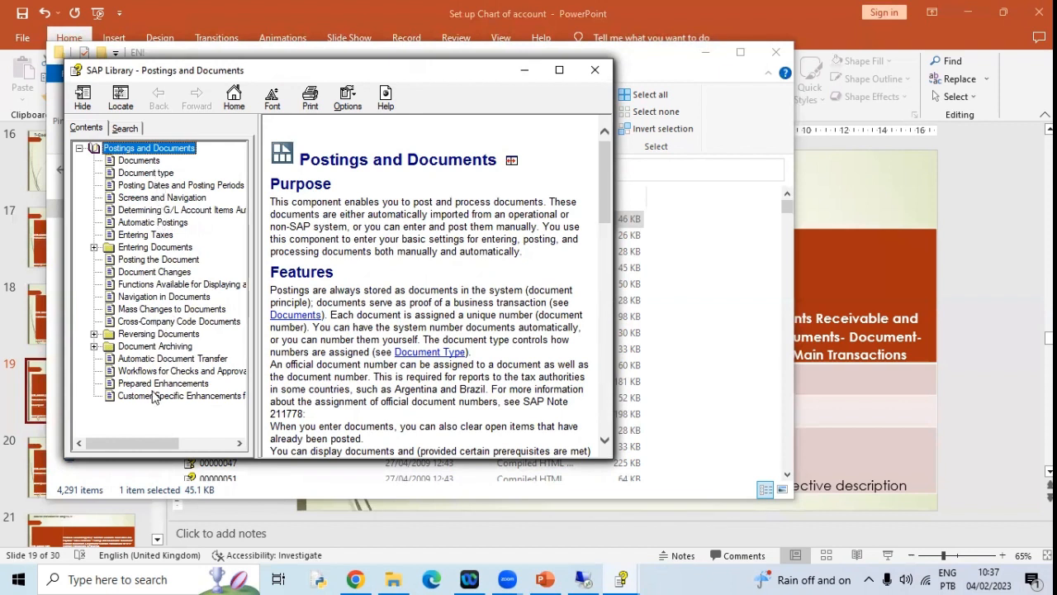
# View the topic Posting Dates and Posting Periods, and read Determining G/L Account Items Automatically (IS-UT) through its Integration and Features sections
pyautogui.click(163, 187)
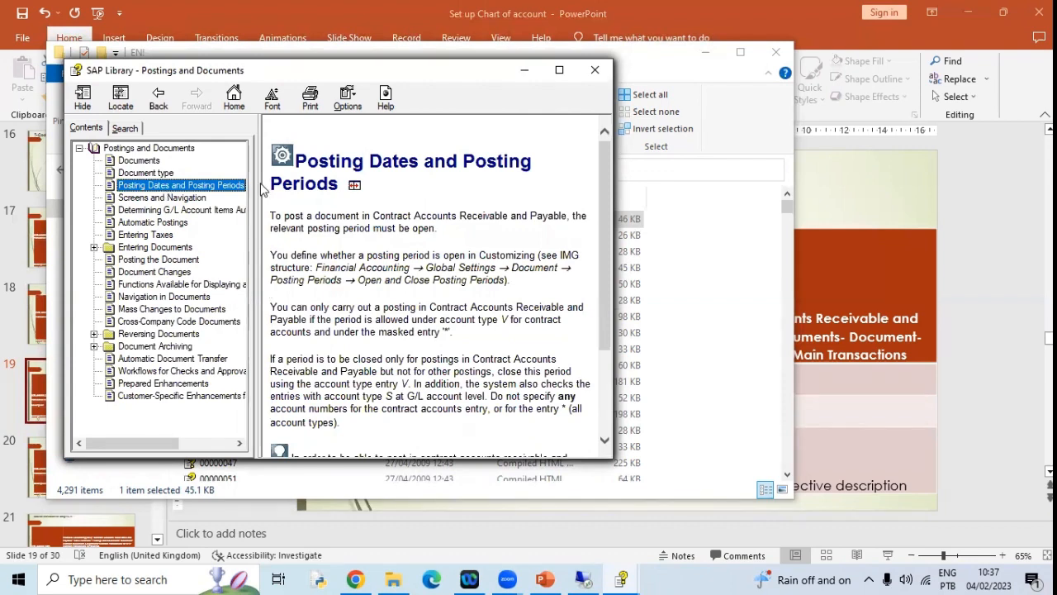
pyautogui.click(161, 212)
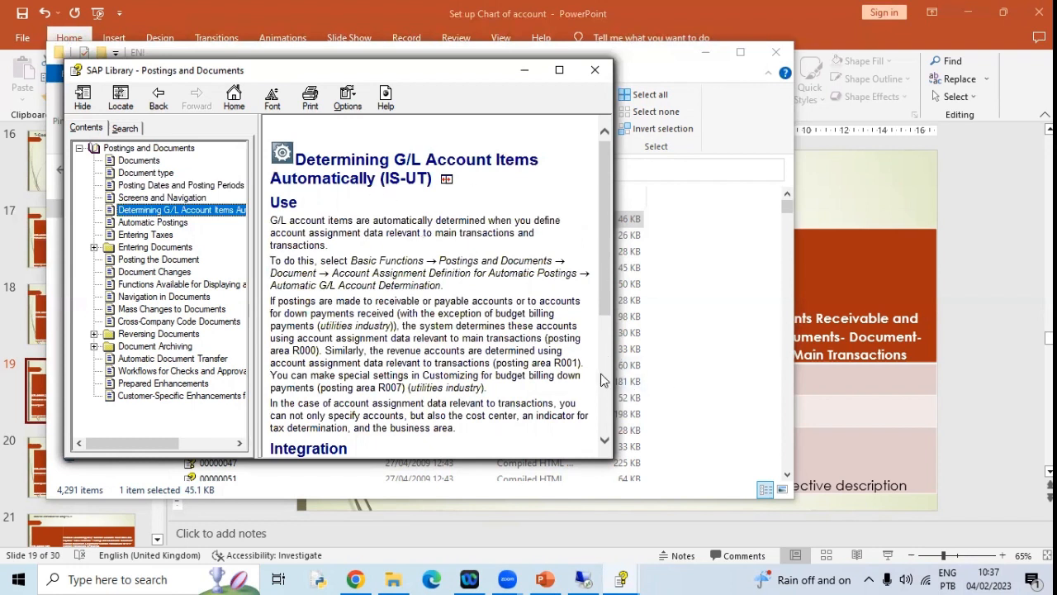
pyautogui.click(611, 445)
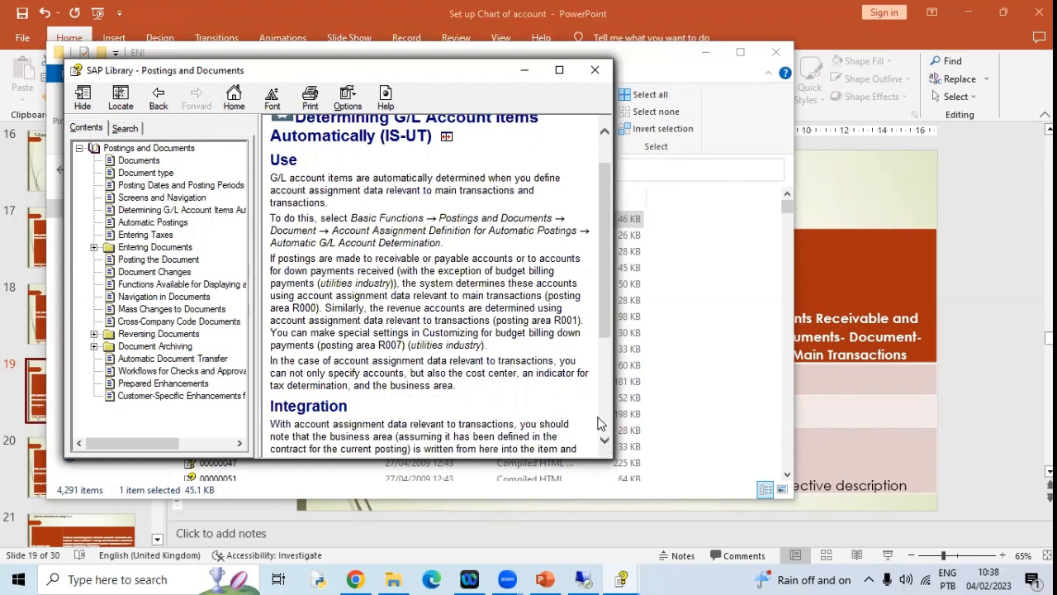
pyautogui.scroll(-5, 611, 415)
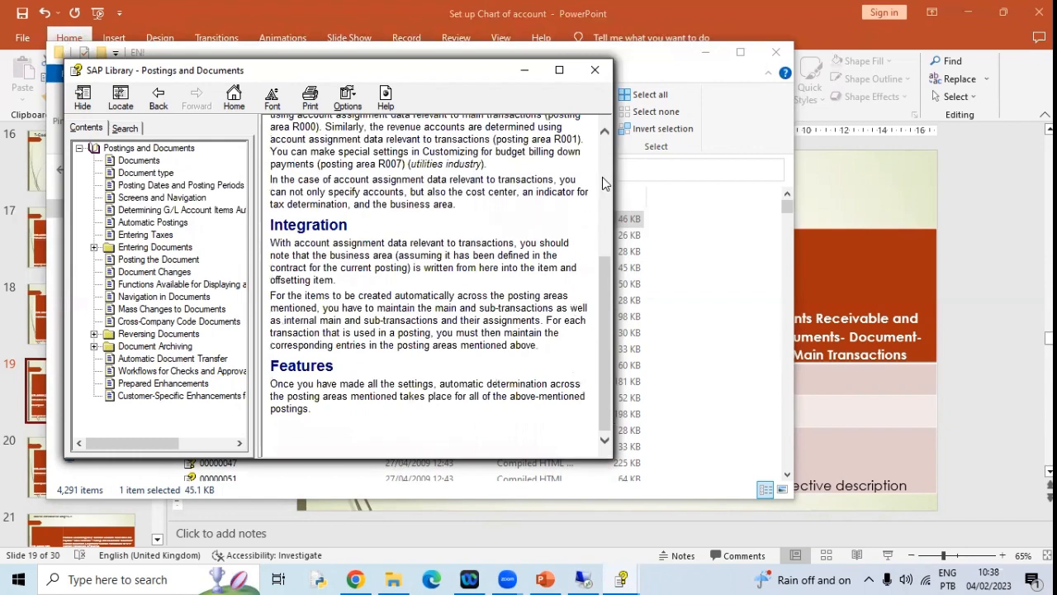